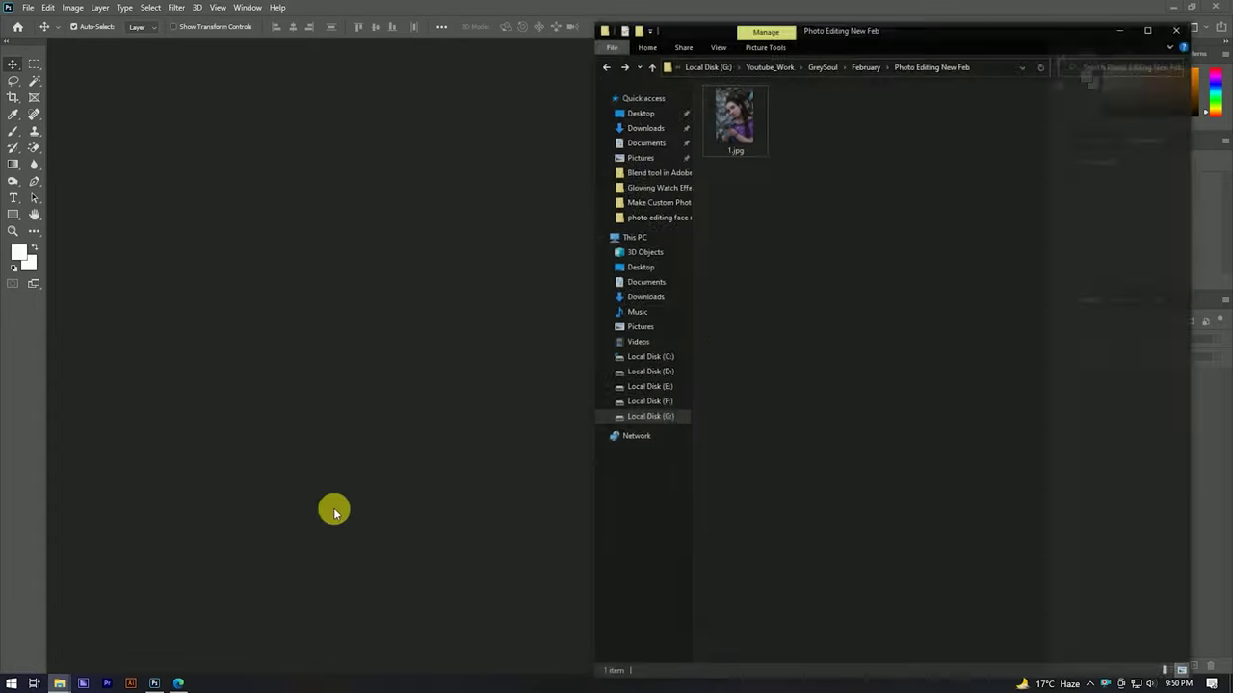
Step: Open 1.jpg in Photoshop so it appears as an editable Layer 0
{"action": "left_click_drag", "start_coordinate": [738, 115], "coordinate": [506, 178]}
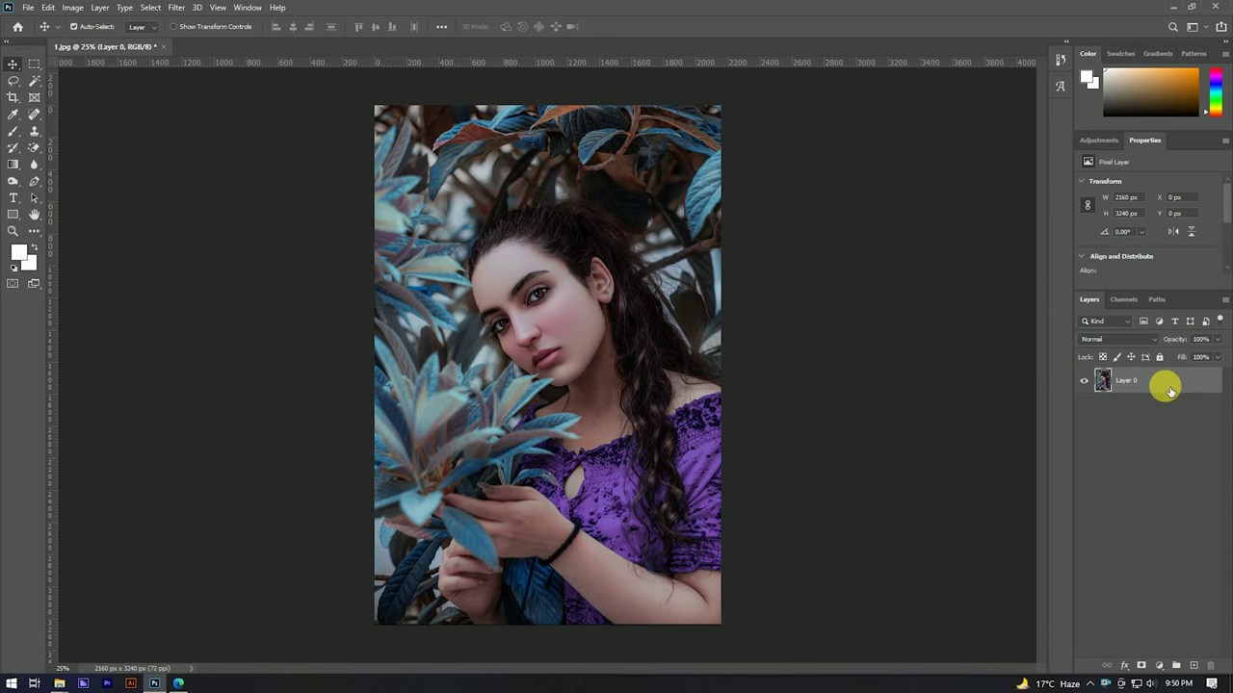
Step: Duplicate Layer 0 and add a Color Balance adjustment layer above it
{"action": "right_click", "coordinate": [1167, 388]}
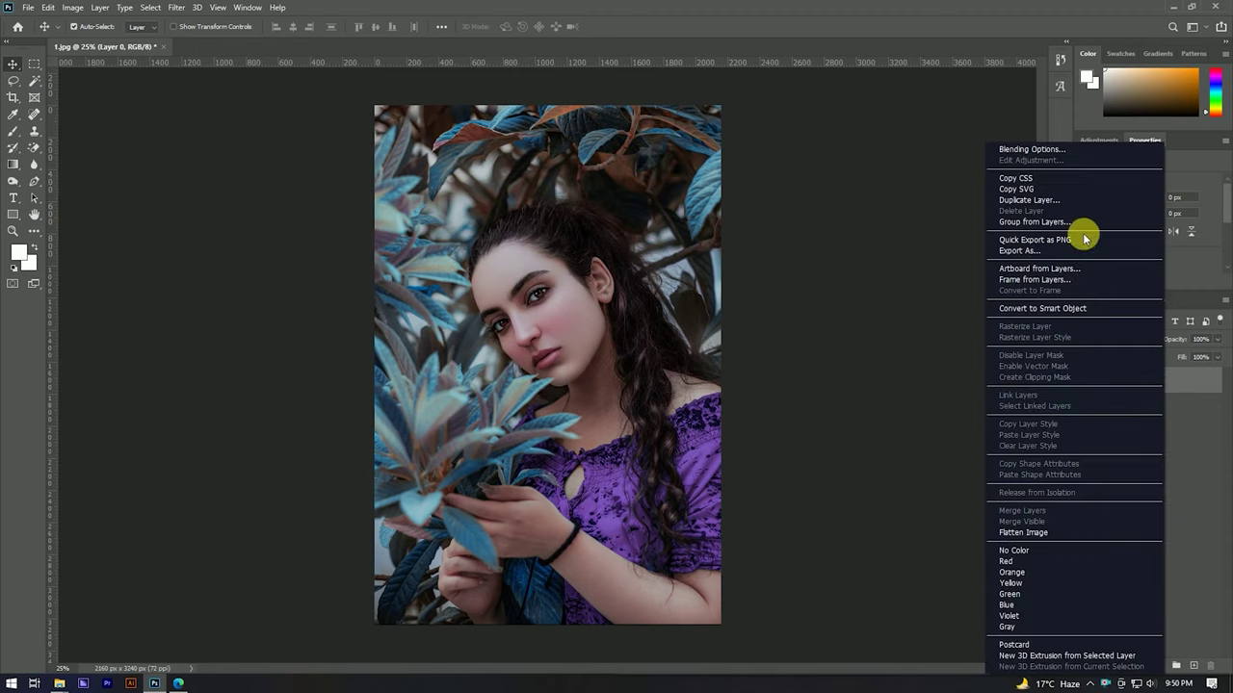
{"action": "left_click", "coordinate": [1040, 202]}
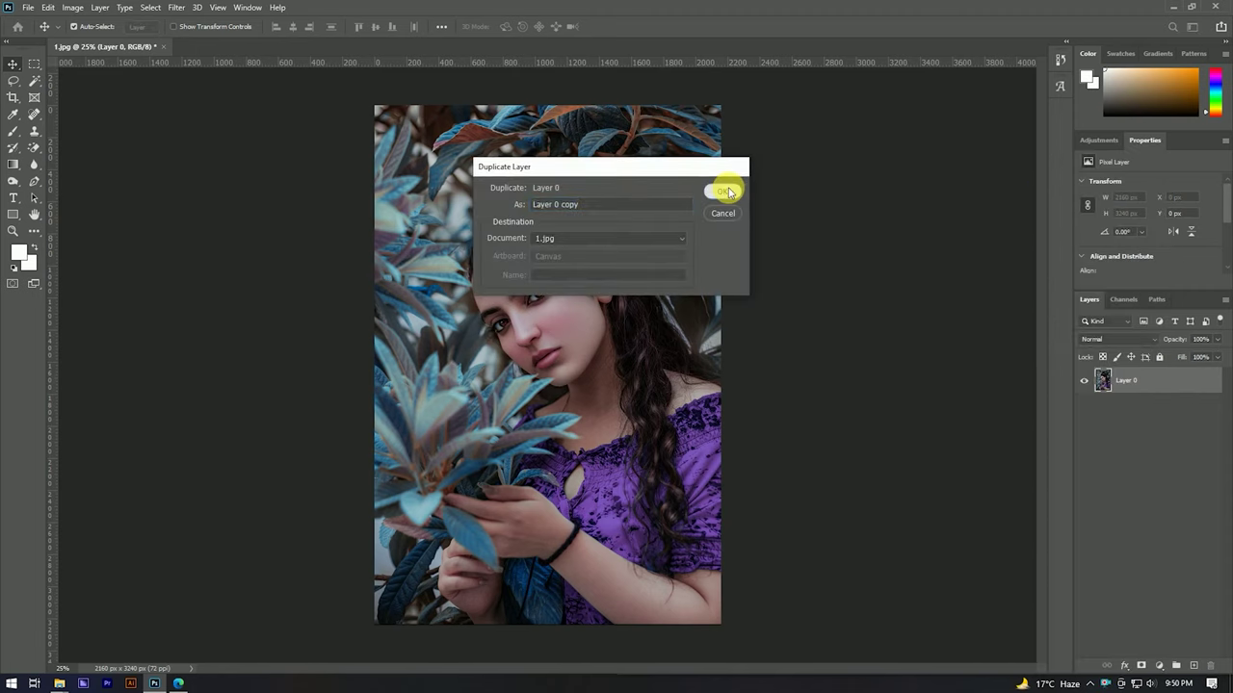
{"action": "left_click", "coordinate": [730, 192]}
{"action": "left_click", "coordinate": [1142, 665]}
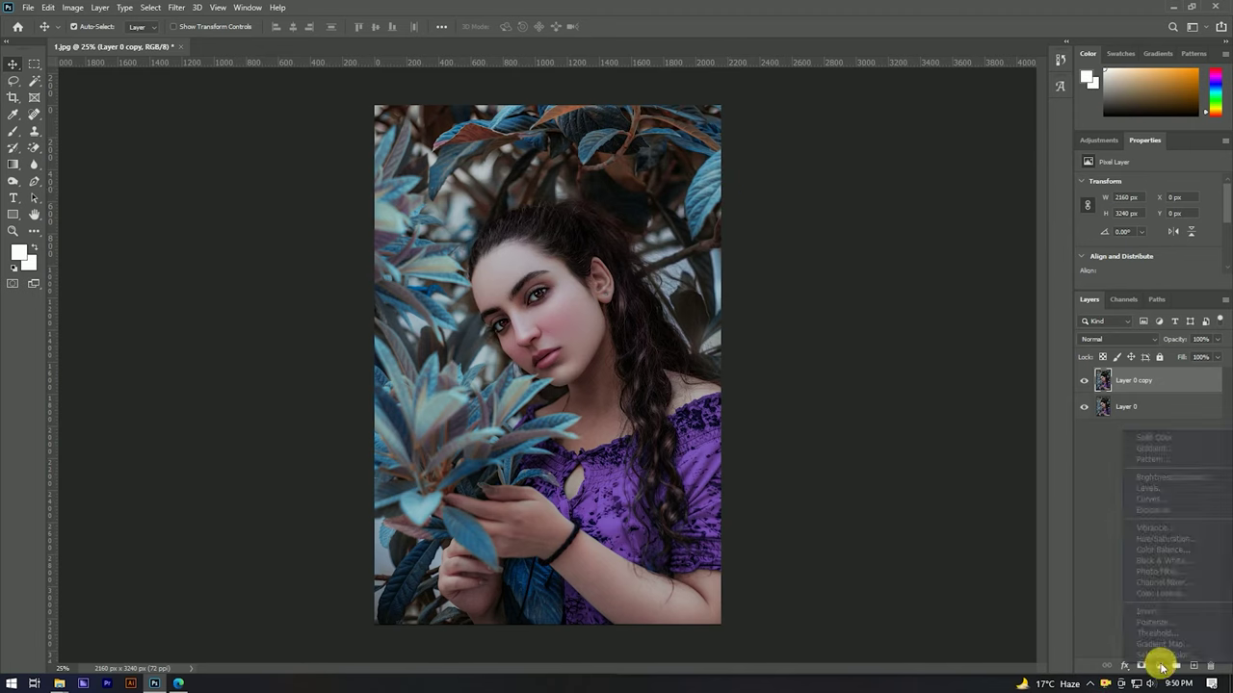
{"action": "left_click", "coordinate": [1168, 553]}
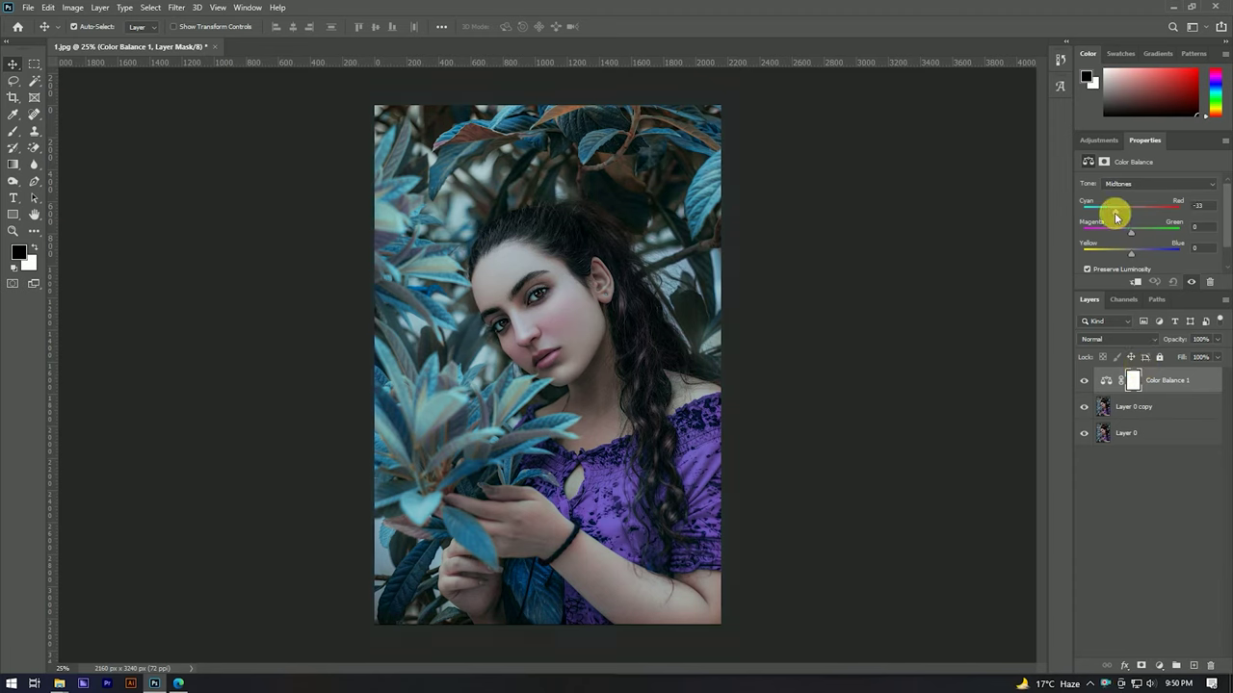
Step: Set the Color Balance midtones to Cyan -44 and Blue +29, then target its mask
{"action": "left_click_drag", "start_coordinate": [1110, 215], "coordinate": [1107, 215]}
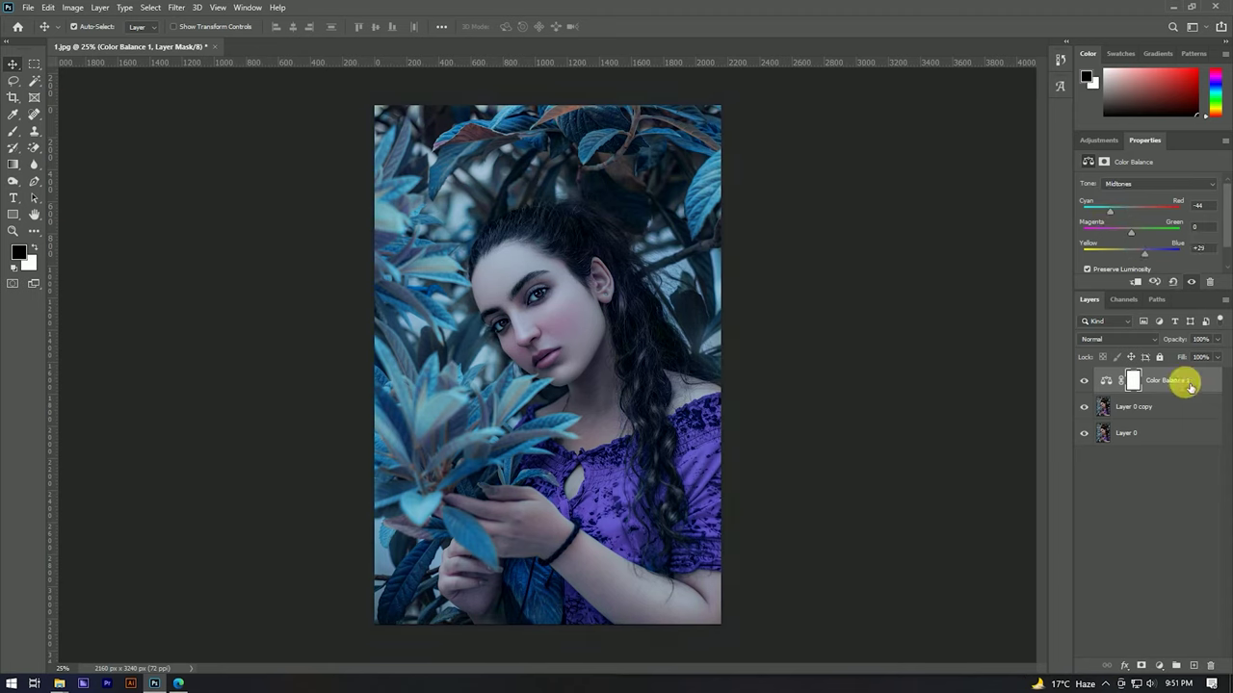
{"action": "left_click", "coordinate": [1135, 380]}
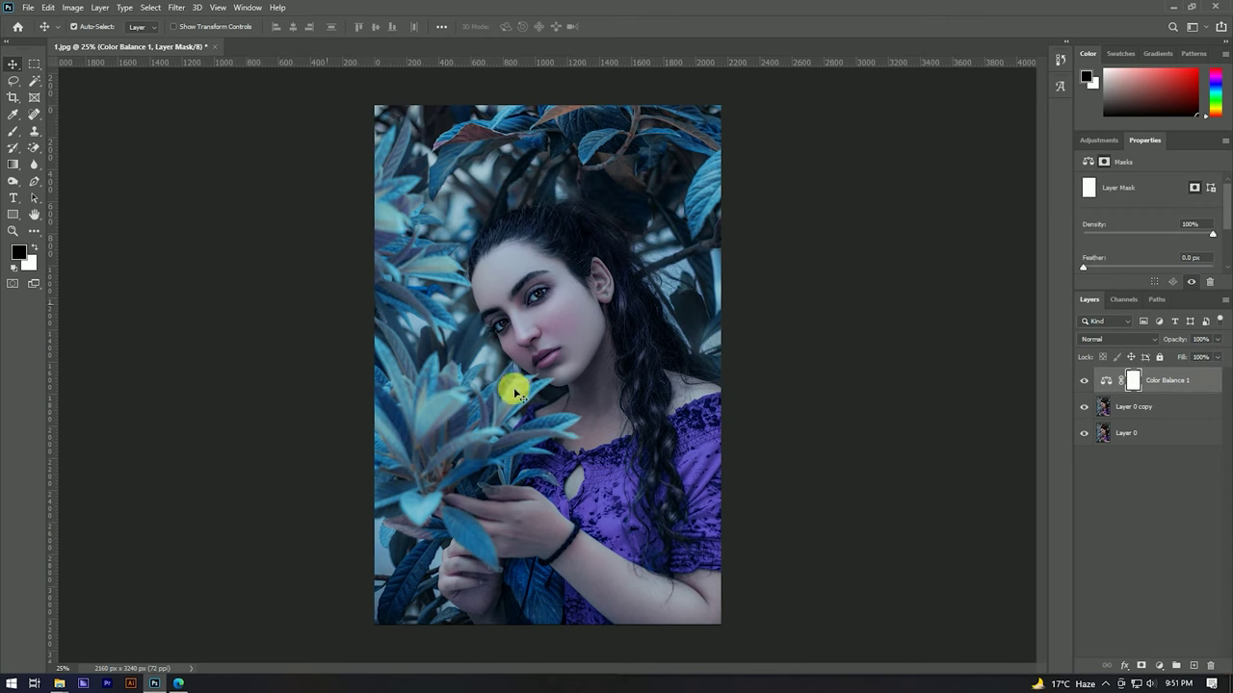
Step: Paint black on the mask with a large soft brush over forehead, eyelid, cheek, nose and neck
{"action": "key", "text": "b"}
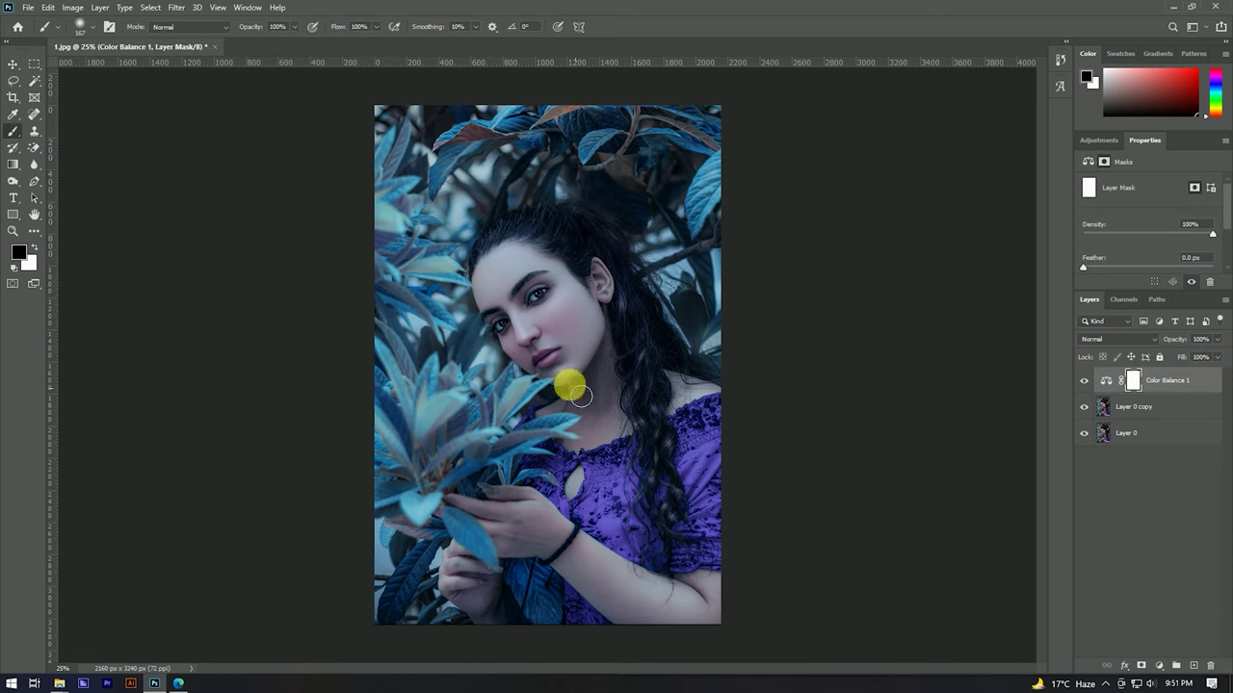
{"action": "scroll", "coordinate": [659, 286], "scroll_direction": "up", "scroll_amount": 3}
{"action": "scroll", "coordinate": [578, 267], "scroll_direction": "up", "scroll_amount": 3}
{"action": "left_click_drag", "start_coordinate": [575, 314], "coordinate": [617, 325]}
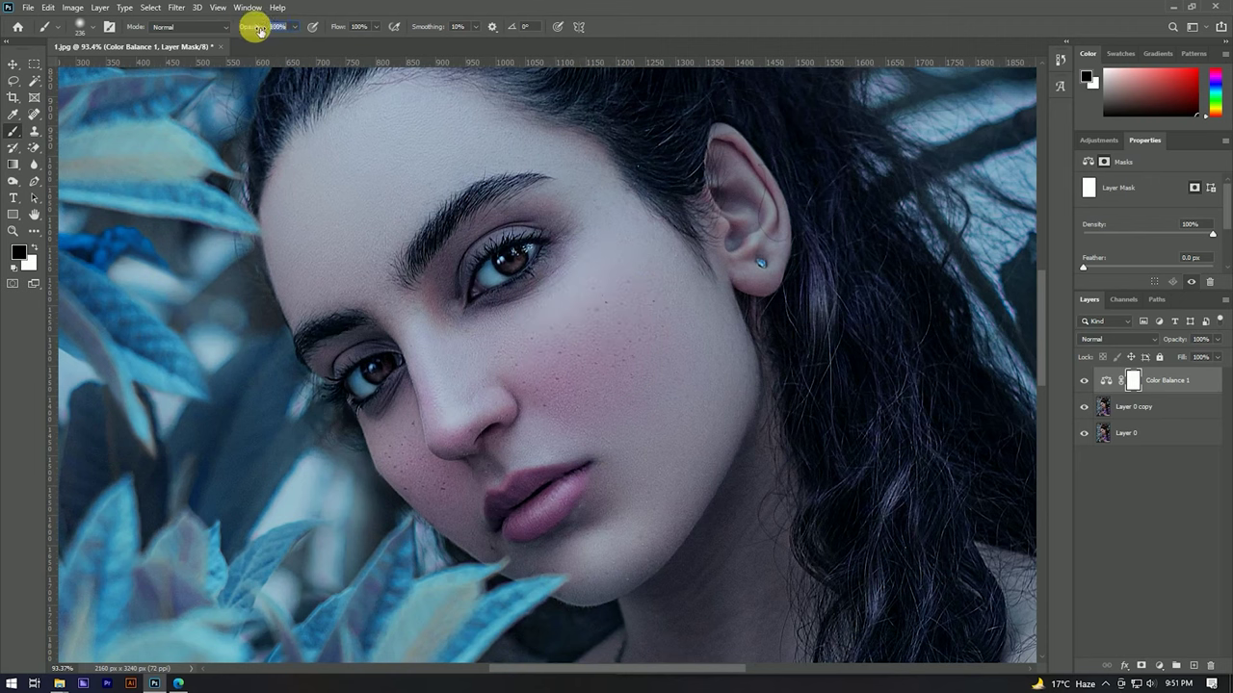
{"action": "left_click_drag", "start_coordinate": [323, 77], "coordinate": [352, 195]}
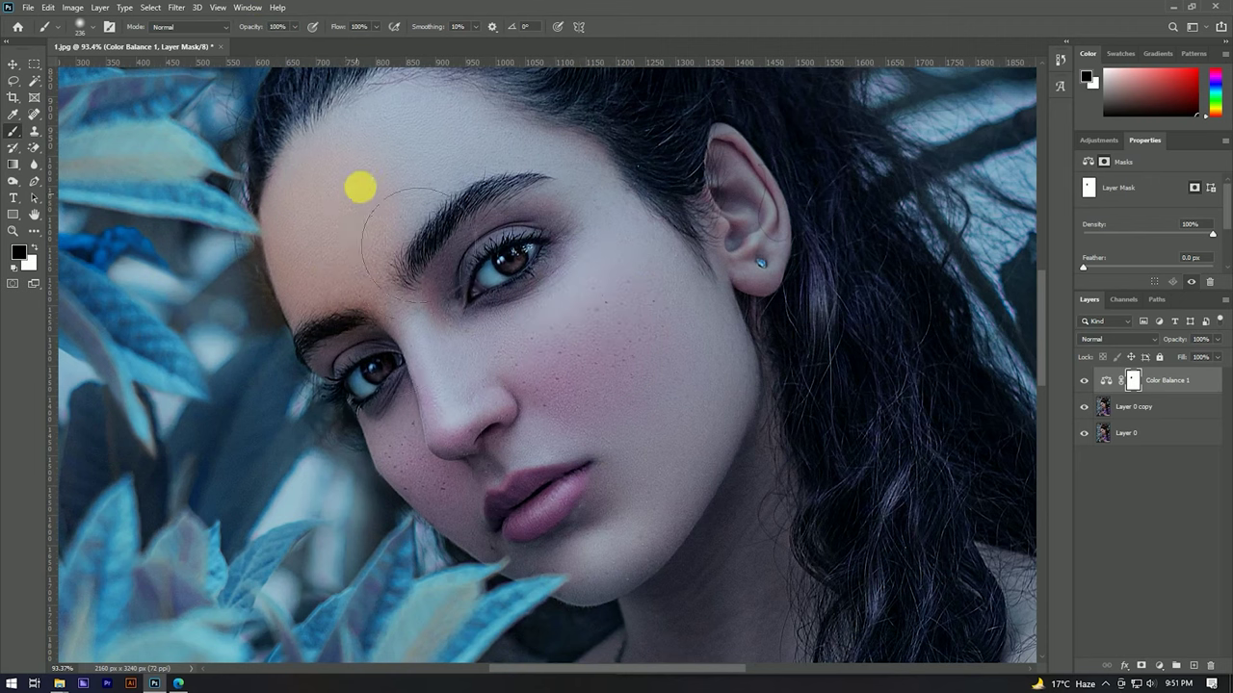
{"action": "scroll", "coordinate": [353, 195], "scroll_direction": "up", "scroll_amount": 3}
{"action": "mouse_move", "coordinate": [318, 289]}
{"action": "left_mouse_down"}
{"action": "mouse_move", "coordinate": [482, 242]}
{"action": "mouse_move", "coordinate": [445, 318]}
{"action": "mouse_move", "coordinate": [588, 375]}
{"action": "mouse_move", "coordinate": [655, 431]}
{"action": "mouse_move", "coordinate": [707, 358]}
{"action": "mouse_move", "coordinate": [690, 415]}
{"action": "left_mouse_up"}
{"action": "scroll", "coordinate": [691, 416], "scroll_direction": "down", "scroll_amount": 3}
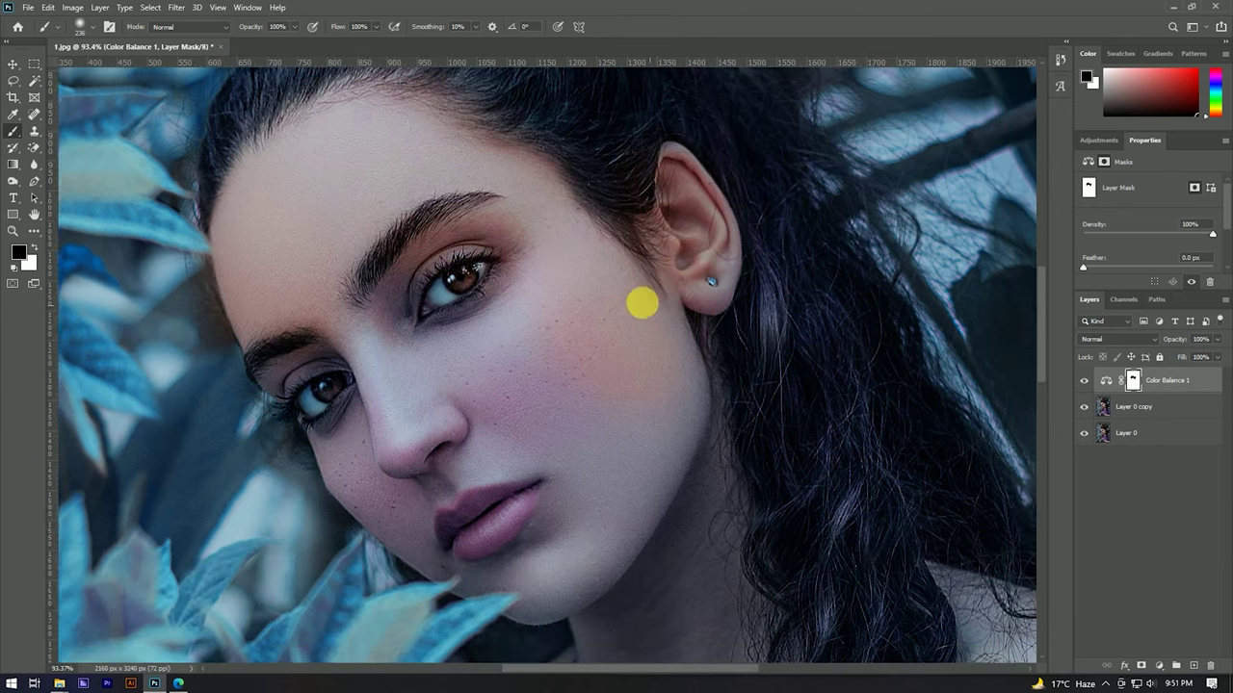
{"action": "mouse_move", "coordinate": [536, 301]}
{"action": "left_mouse_down"}
{"action": "mouse_move", "coordinate": [482, 408]}
{"action": "mouse_move", "coordinate": [352, 347]}
{"action": "mouse_move", "coordinate": [255, 201]}
{"action": "mouse_move", "coordinate": [331, 385]}
{"action": "mouse_move", "coordinate": [393, 476]}
{"action": "mouse_move", "coordinate": [490, 473]}
{"action": "mouse_move", "coordinate": [423, 341]}
{"action": "mouse_move", "coordinate": [473, 421]}
{"action": "mouse_move", "coordinate": [540, 322]}
{"action": "left_mouse_up"}
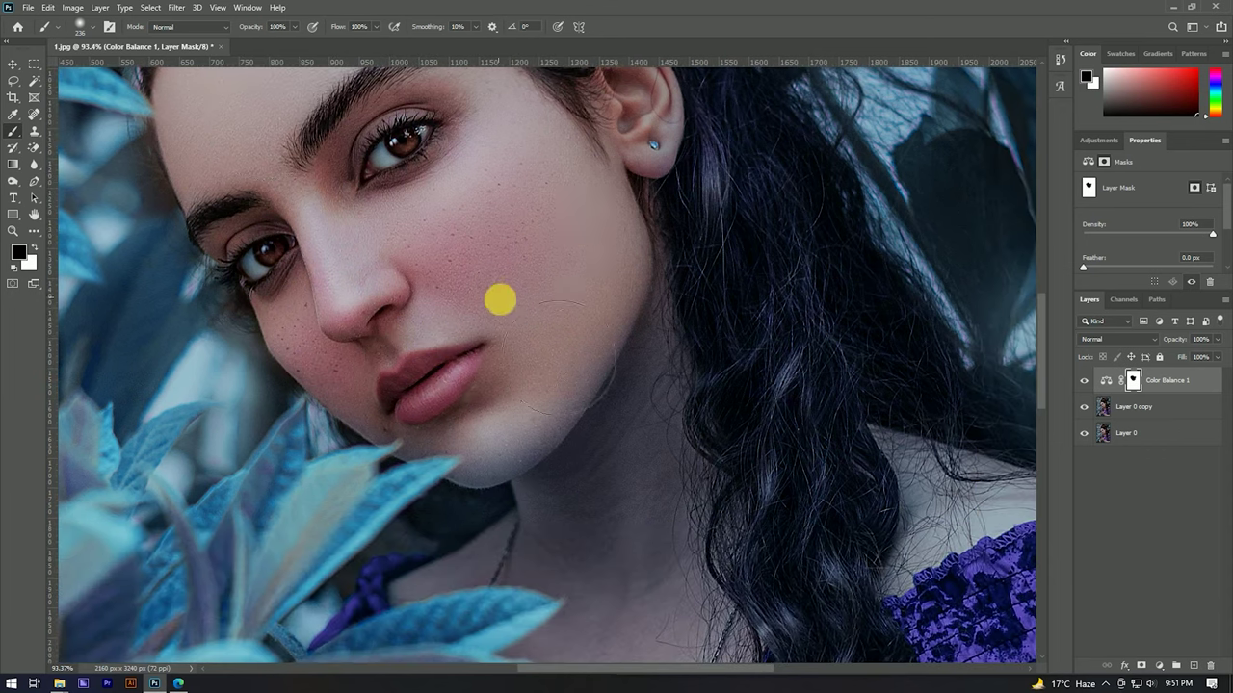
{"action": "mouse_move", "coordinate": [627, 310]}
{"action": "left_mouse_down"}
{"action": "mouse_move", "coordinate": [611, 504]}
{"action": "mouse_move", "coordinate": [589, 375]}
{"action": "mouse_move", "coordinate": [597, 437]}
{"action": "mouse_move", "coordinate": [549, 472]}
{"action": "mouse_move", "coordinate": [469, 316]}
{"action": "mouse_move", "coordinate": [473, 327]}
{"action": "left_mouse_up"}
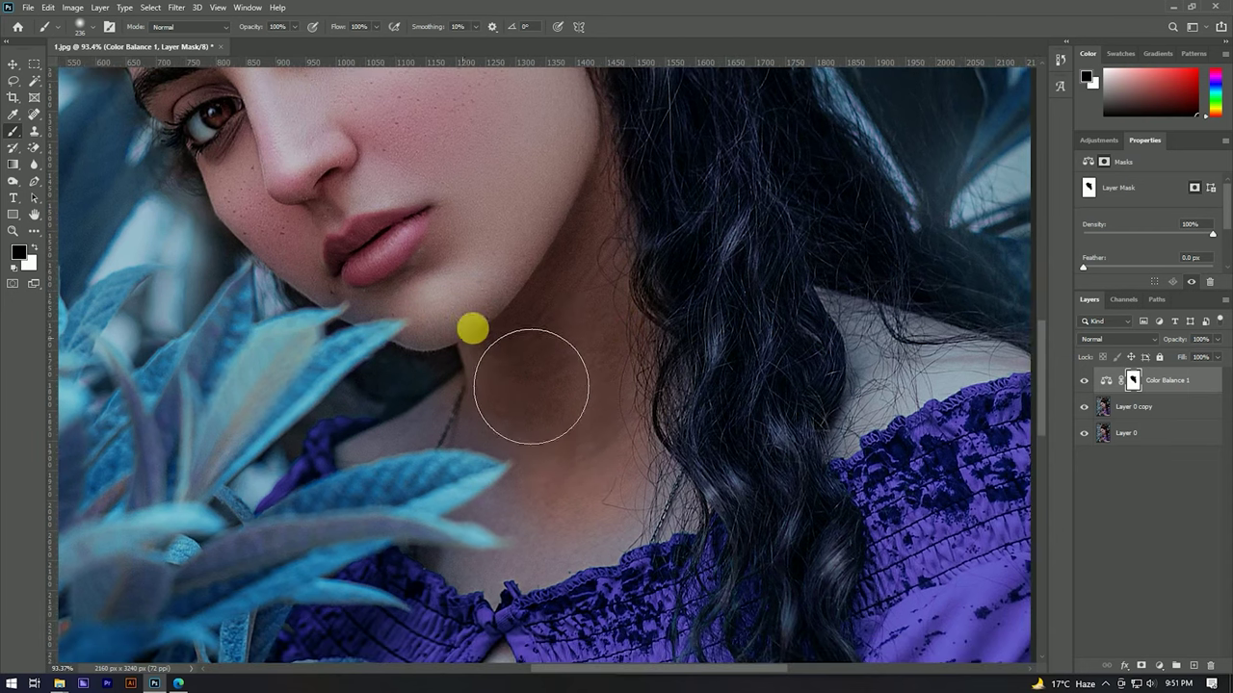
Step: With a smaller brush, restore warm skin along the neckline and shoulder
{"action": "right_click", "coordinate": [379, 262], "text": "alt"}
{"action": "left_click_drag", "start_coordinate": [362, 263], "coordinate": [306, 261]}
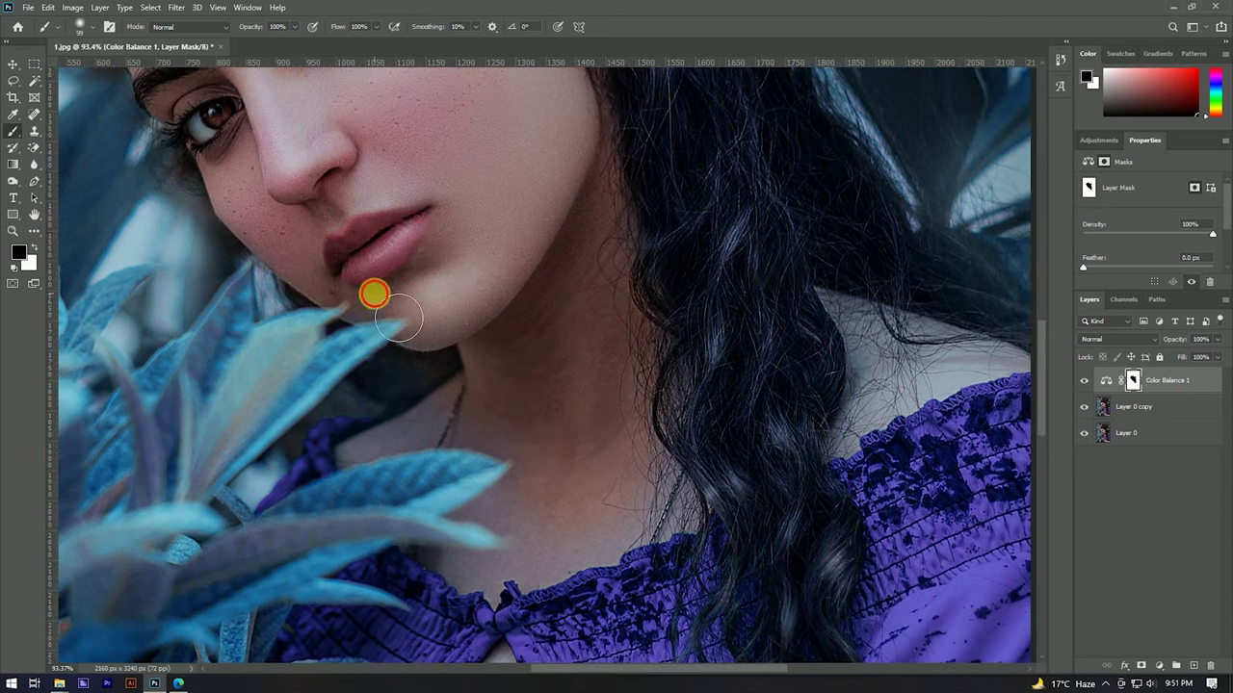
{"action": "scroll", "coordinate": [482, 327], "scroll_direction": "down", "scroll_amount": 2}
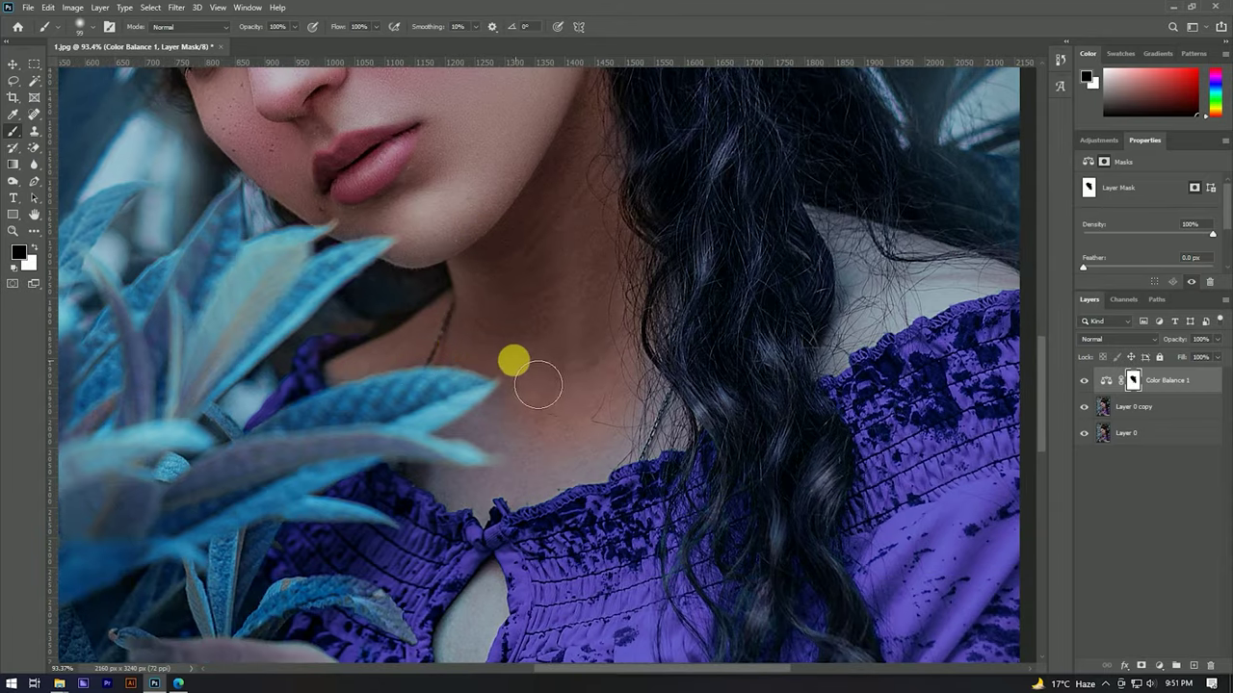
{"action": "mouse_move", "coordinate": [517, 455]}
{"action": "left_mouse_down"}
{"action": "mouse_move", "coordinate": [537, 446]}
{"action": "mouse_move", "coordinate": [433, 503]}
{"action": "mouse_move", "coordinate": [544, 523]}
{"action": "mouse_move", "coordinate": [586, 497]}
{"action": "mouse_move", "coordinate": [649, 407]}
{"action": "left_mouse_up"}
{"action": "scroll", "coordinate": [544, 335], "scroll_direction": "down", "scroll_amount": 5}
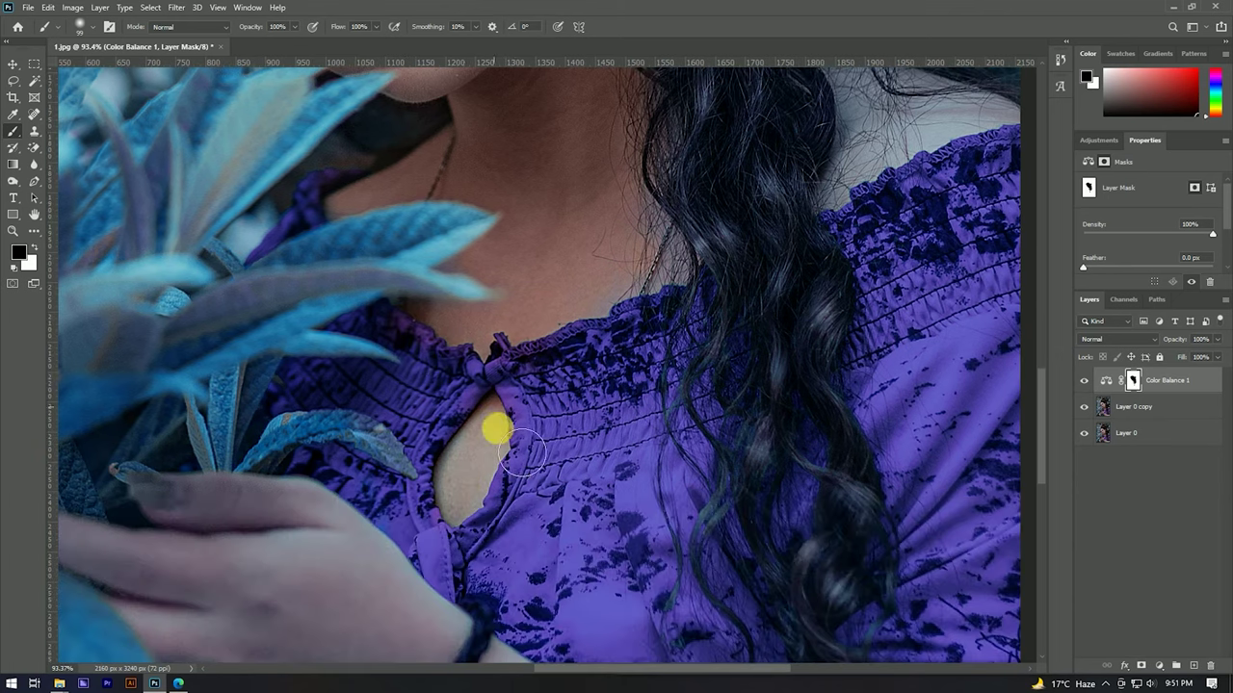
{"action": "left_click_drag", "start_coordinate": [688, 319], "coordinate": [533, 467]}
{"action": "mouse_move", "coordinate": [728, 261]}
{"action": "left_mouse_down"}
{"action": "mouse_move", "coordinate": [762, 264]}
{"action": "mouse_move", "coordinate": [672, 324]}
{"action": "left_mouse_up"}
{"action": "mouse_move", "coordinate": [628, 210]}
{"action": "left_mouse_down"}
{"action": "mouse_move", "coordinate": [845, 286]}
{"action": "mouse_move", "coordinate": [696, 311]}
{"action": "mouse_move", "coordinate": [652, 344]}
{"action": "mouse_move", "coordinate": [636, 394]}
{"action": "mouse_move", "coordinate": [508, 421]}
{"action": "left_mouse_up"}
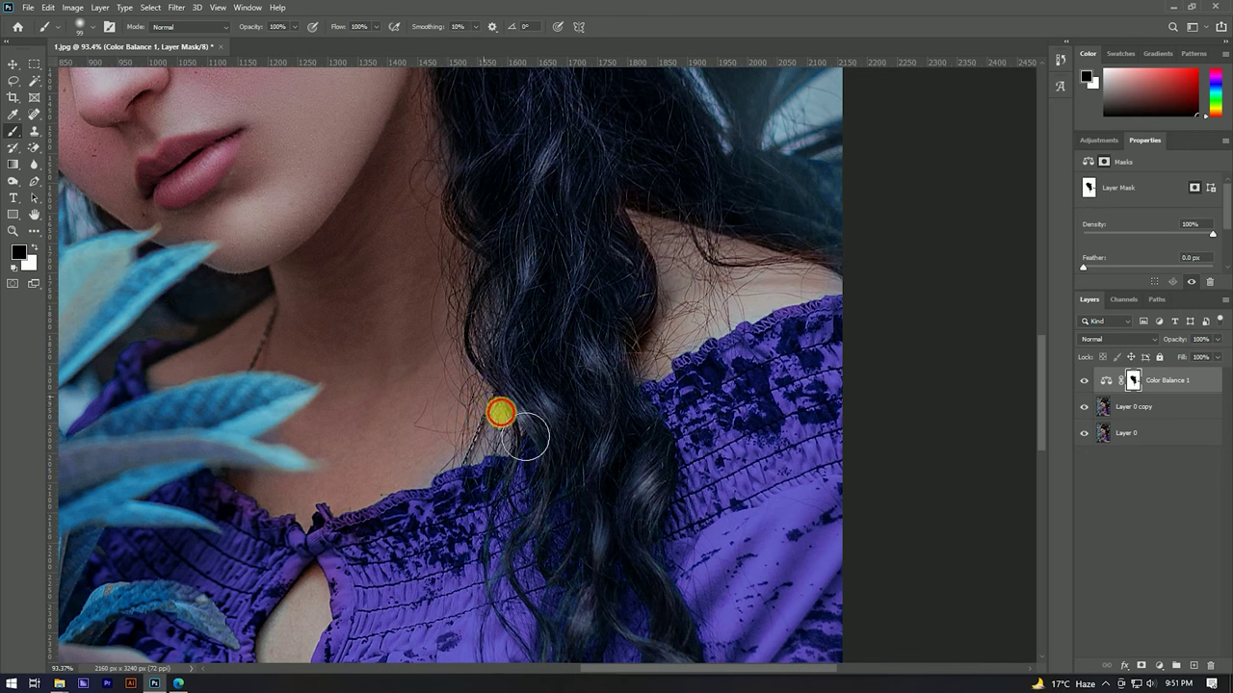
{"action": "scroll", "coordinate": [508, 403], "scroll_direction": "down", "scroll_amount": 2}
{"action": "scroll", "coordinate": [495, 391], "scroll_direction": "down", "scroll_amount": 1}
{"action": "scroll", "coordinate": [473, 432], "scroll_direction": "up", "scroll_amount": 2}
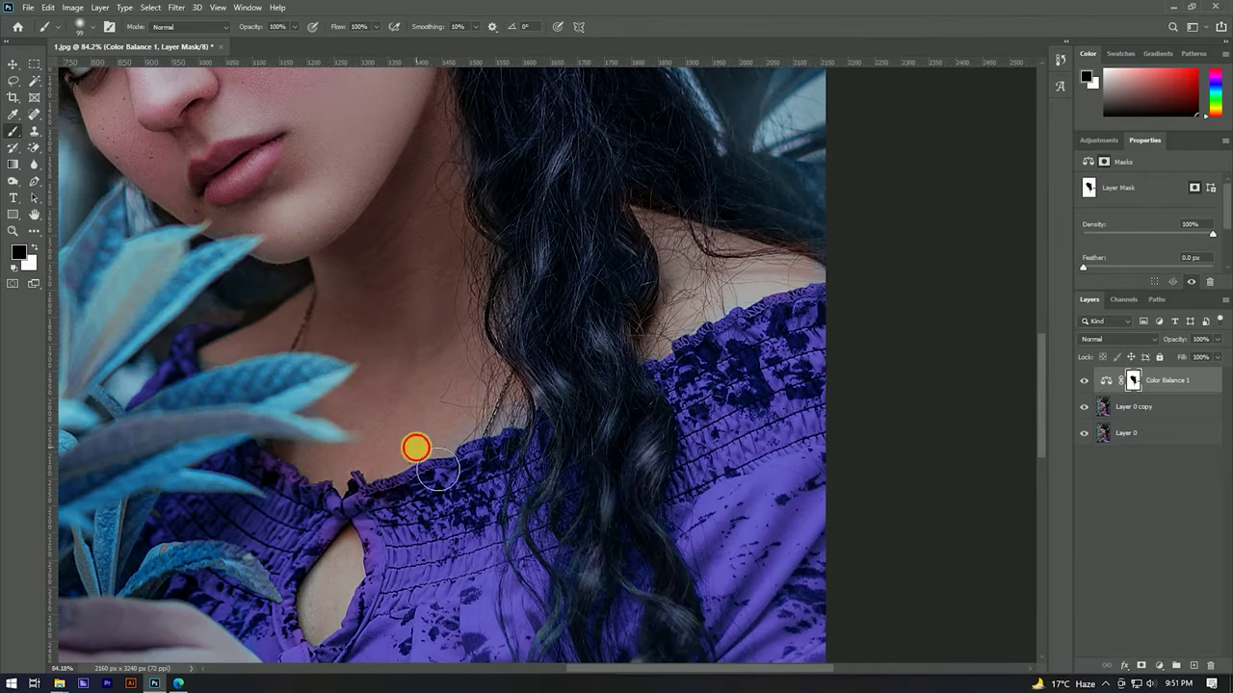
{"action": "scroll", "coordinate": [562, 308], "scroll_direction": "left", "scroll_amount": 2}
{"action": "scroll", "coordinate": [487, 283], "scroll_direction": "down", "scroll_amount": 3}
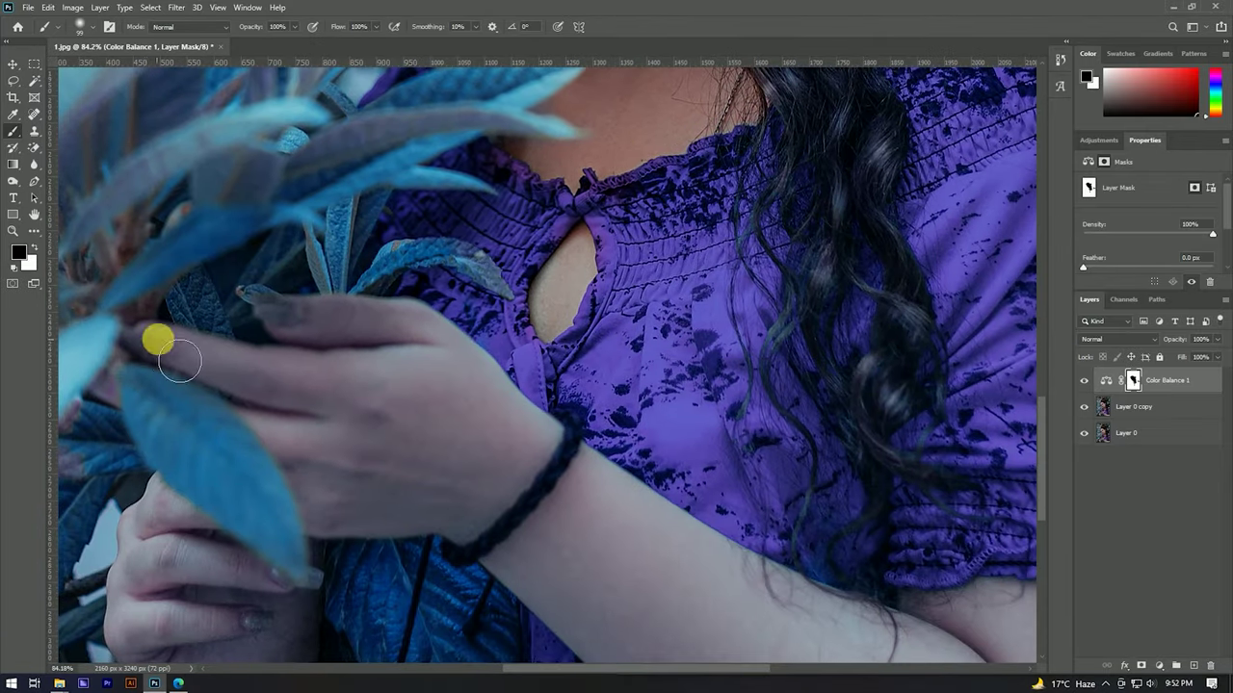
Step: Paint the teal tint off the fingers, hand, wrist, forearm and elbow
{"action": "mouse_move", "coordinate": [208, 372]}
{"action": "left_mouse_down"}
{"action": "mouse_move", "coordinate": [275, 376]}
{"action": "mouse_move", "coordinate": [325, 331]}
{"action": "mouse_move", "coordinate": [462, 351]}
{"action": "mouse_move", "coordinate": [452, 353]}
{"action": "mouse_move", "coordinate": [479, 400]}
{"action": "left_mouse_up"}
{"action": "scroll", "coordinate": [422, 366], "scroll_direction": "down", "scroll_amount": 2}
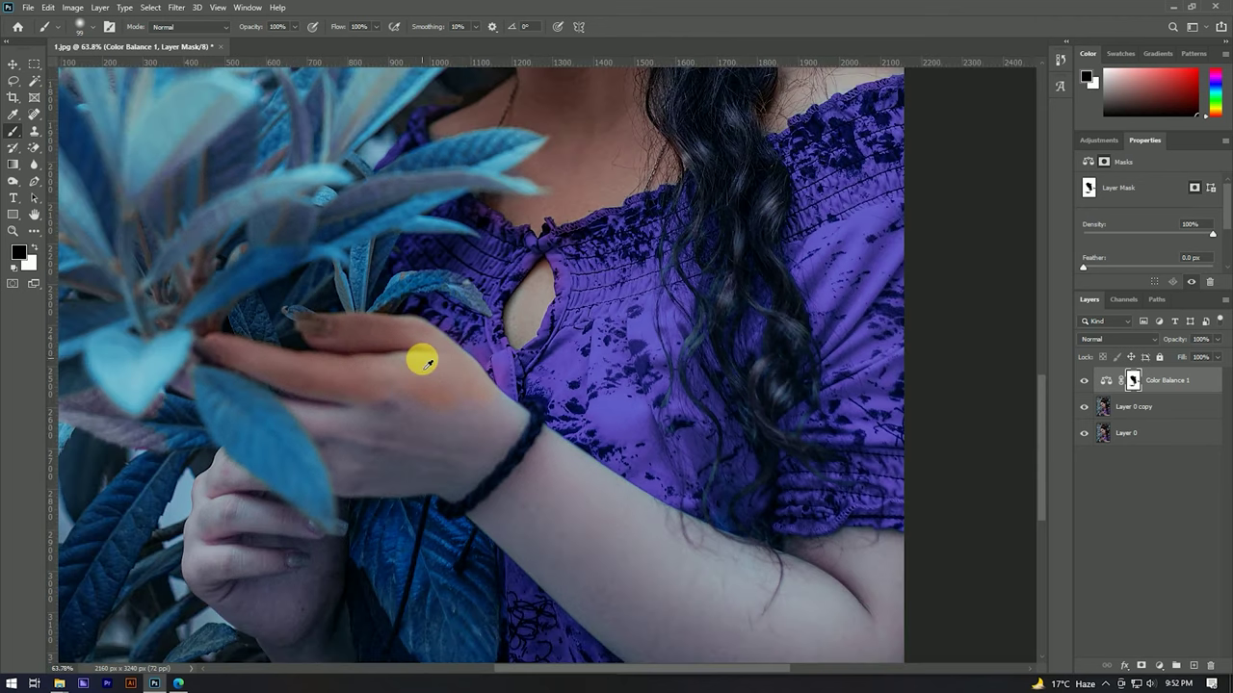
{"action": "mouse_move", "coordinate": [468, 448]}
{"action": "left_mouse_down"}
{"action": "mouse_move", "coordinate": [550, 490]}
{"action": "mouse_move", "coordinate": [524, 437]}
{"action": "left_mouse_up"}
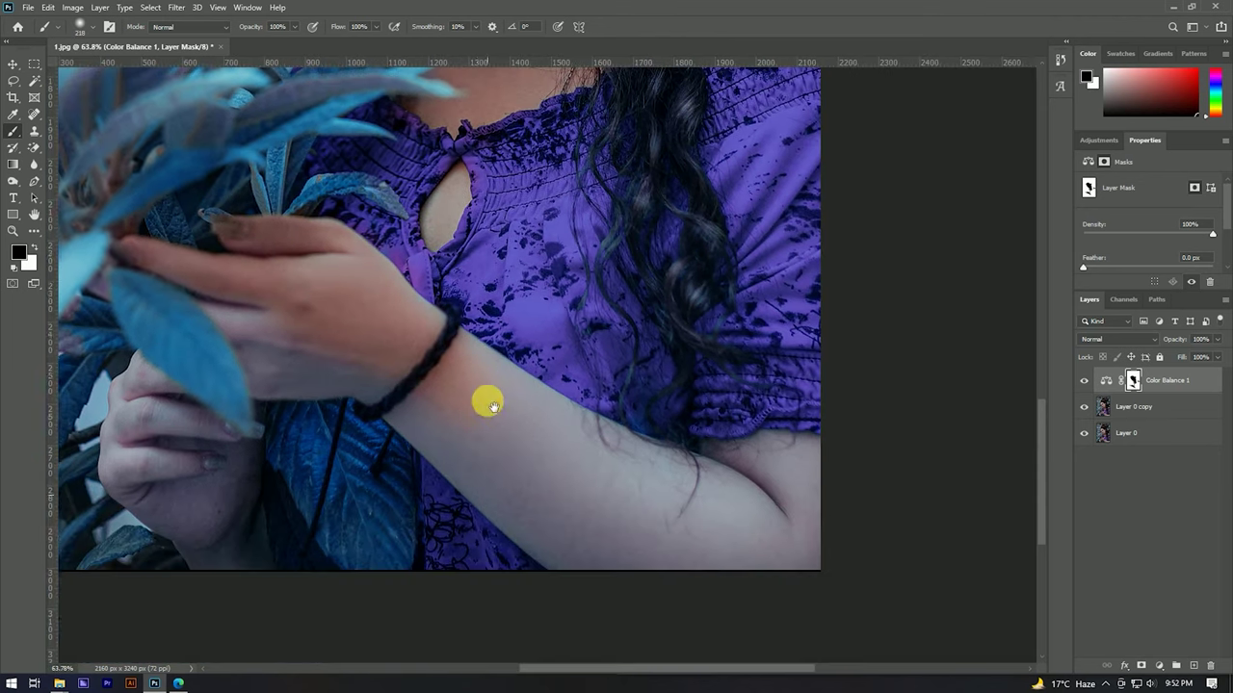
{"action": "left_click_drag", "start_coordinate": [589, 475], "coordinate": [633, 517]}
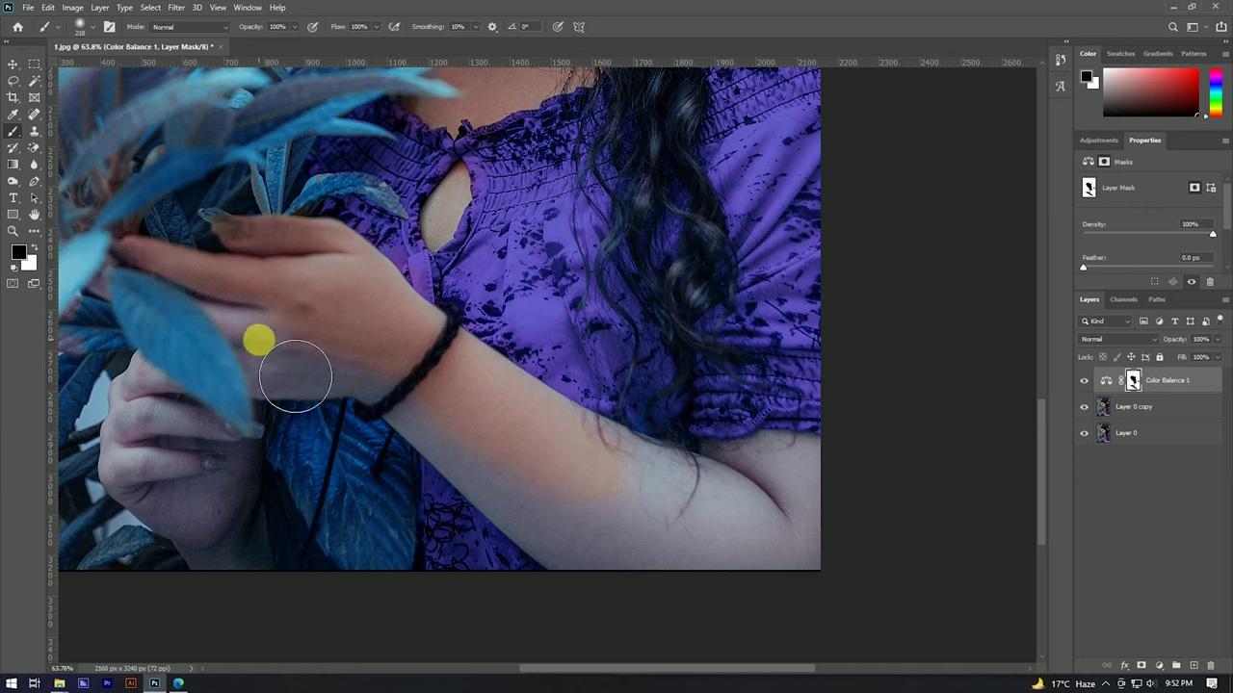
{"action": "mouse_move", "coordinate": [303, 375]}
{"action": "left_mouse_down"}
{"action": "mouse_move", "coordinate": [511, 488]}
{"action": "mouse_move", "coordinate": [575, 545]}
{"action": "mouse_move", "coordinate": [639, 511]}
{"action": "mouse_move", "coordinate": [613, 466]}
{"action": "left_mouse_up"}
{"action": "mouse_move", "coordinate": [796, 513]}
{"action": "left_mouse_down"}
{"action": "mouse_move", "coordinate": [848, 510]}
{"action": "mouse_move", "coordinate": [829, 587]}
{"action": "mouse_move", "coordinate": [799, 594]}
{"action": "mouse_move", "coordinate": [691, 572]}
{"action": "left_mouse_up"}
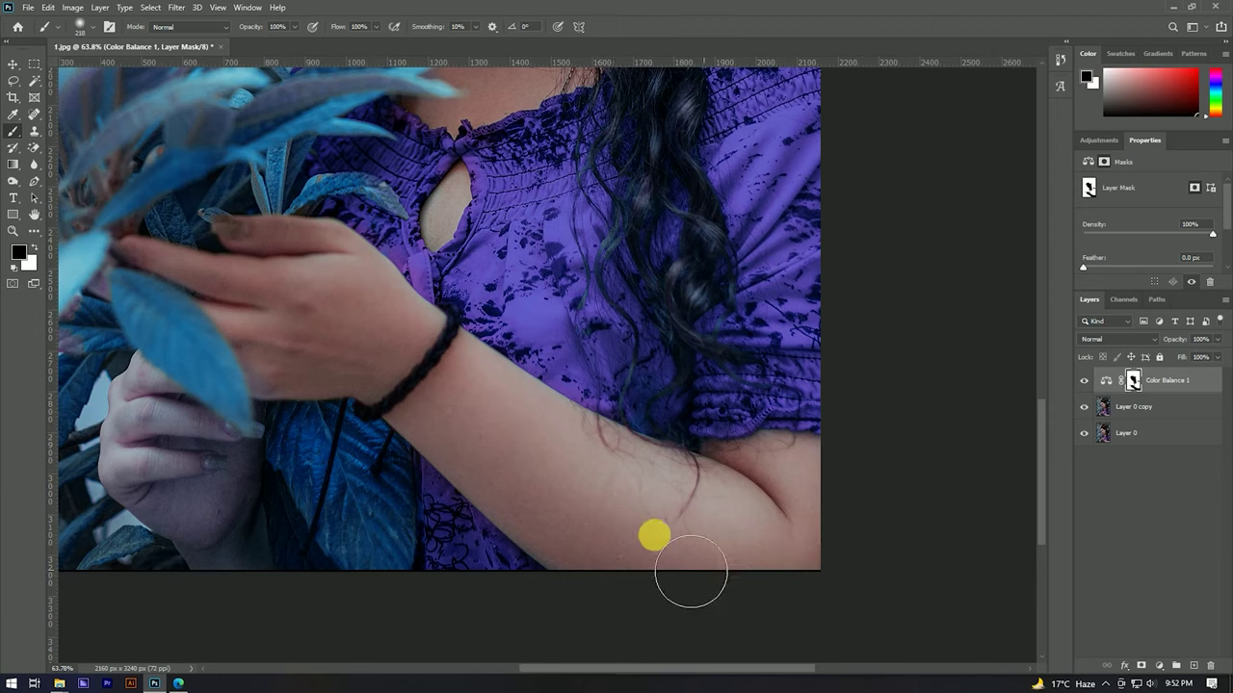
{"action": "scroll", "coordinate": [690, 572], "scroll_direction": "left", "scroll_amount": 5}
{"action": "mouse_move", "coordinate": [440, 528]}
{"action": "left_mouse_down"}
{"action": "mouse_move", "coordinate": [385, 440]}
{"action": "mouse_move", "coordinate": [459, 488]}
{"action": "mouse_move", "coordinate": [404, 523]}
{"action": "mouse_move", "coordinate": [449, 543]}
{"action": "left_mouse_up"}
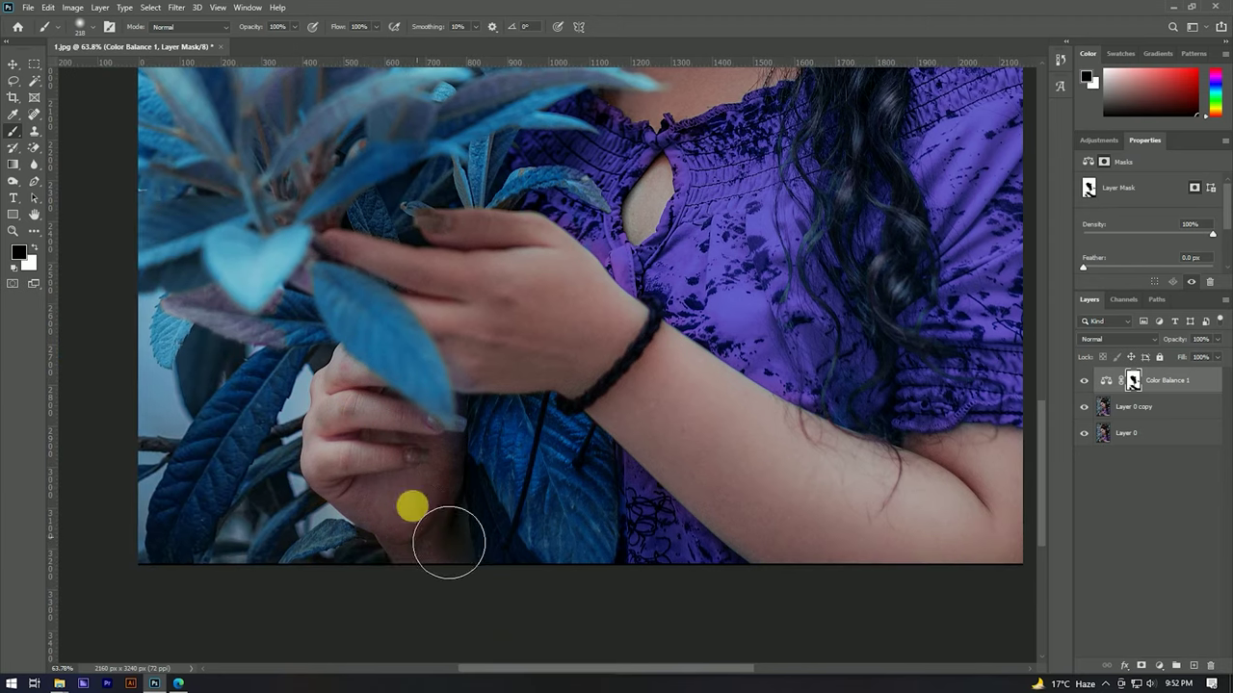
Step: Shrink the brush to warm the fingernails back to pink, then zoom around checking mask edges
{"action": "right_click", "coordinate": [416, 453], "text": "alt"}
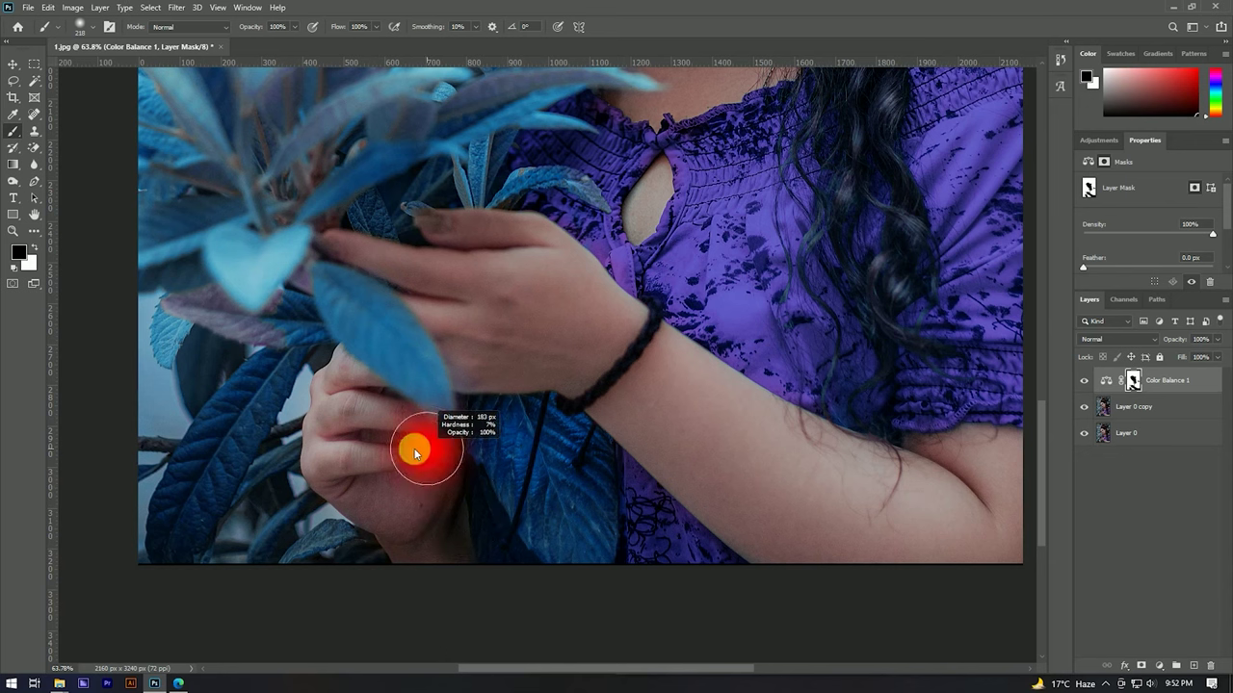
{"action": "scroll", "coordinate": [438, 446], "scroll_direction": "up", "scroll_amount": 5}
{"action": "right_click", "coordinate": [454, 403], "text": "alt"}
{"action": "mouse_move", "coordinate": [460, 390]}
{"action": "left_mouse_down"}
{"action": "mouse_move", "coordinate": [487, 465]}
{"action": "mouse_move", "coordinate": [380, 401]}
{"action": "mouse_move", "coordinate": [473, 473]}
{"action": "mouse_move", "coordinate": [419, 468]}
{"action": "left_mouse_up"}
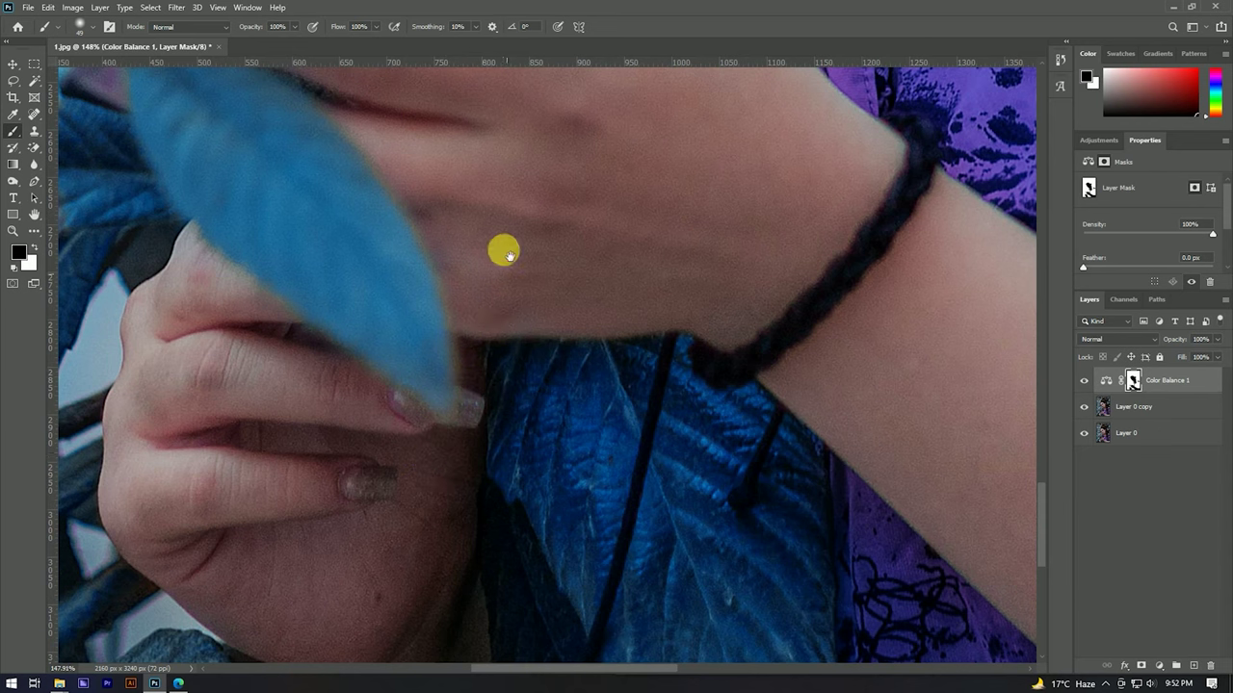
{"action": "left_click_drag", "start_coordinate": [509, 256], "coordinate": [477, 371]}
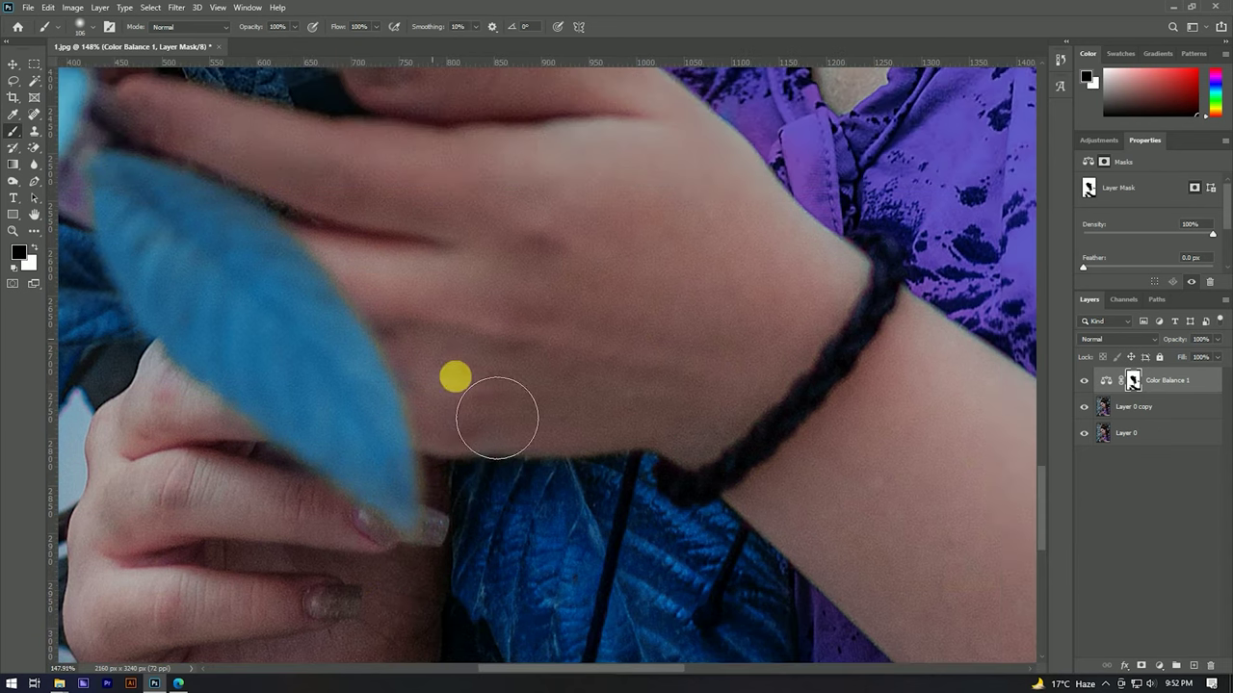
{"action": "scroll", "coordinate": [540, 347], "scroll_direction": "down", "scroll_amount": 2}
{"action": "scroll", "coordinate": [495, 308], "scroll_direction": "down", "scroll_amount": 5}
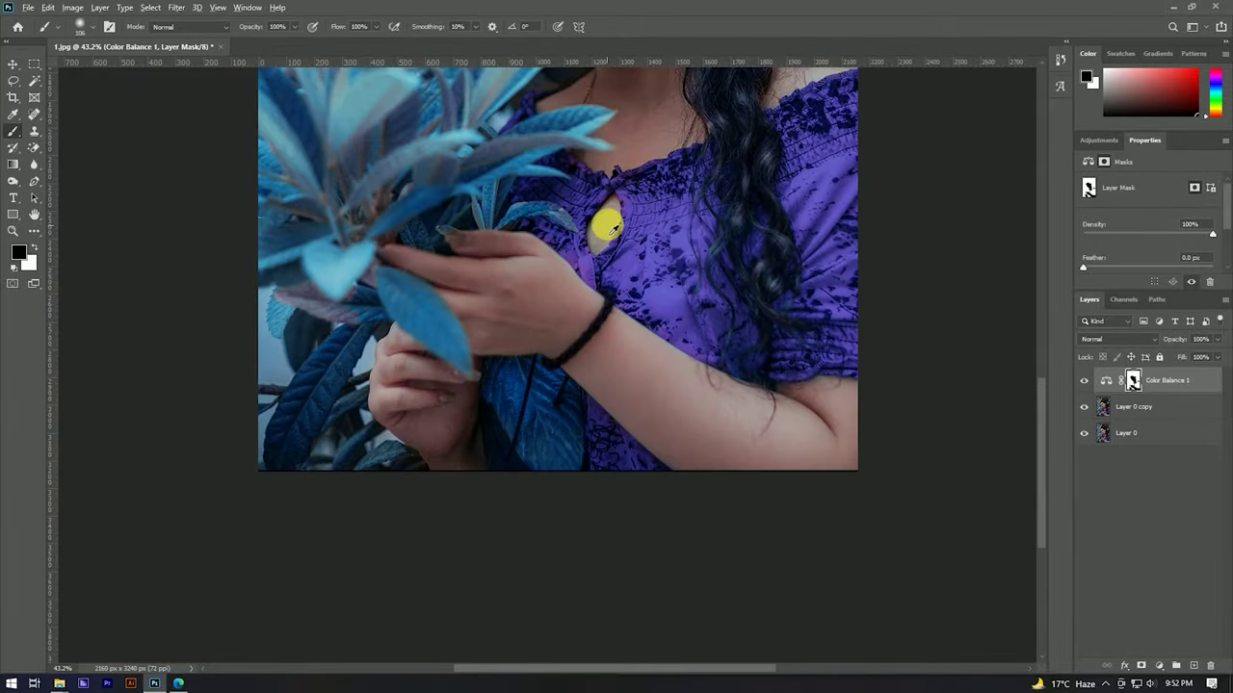
{"action": "scroll", "coordinate": [611, 228], "scroll_direction": "up", "scroll_amount": 5}
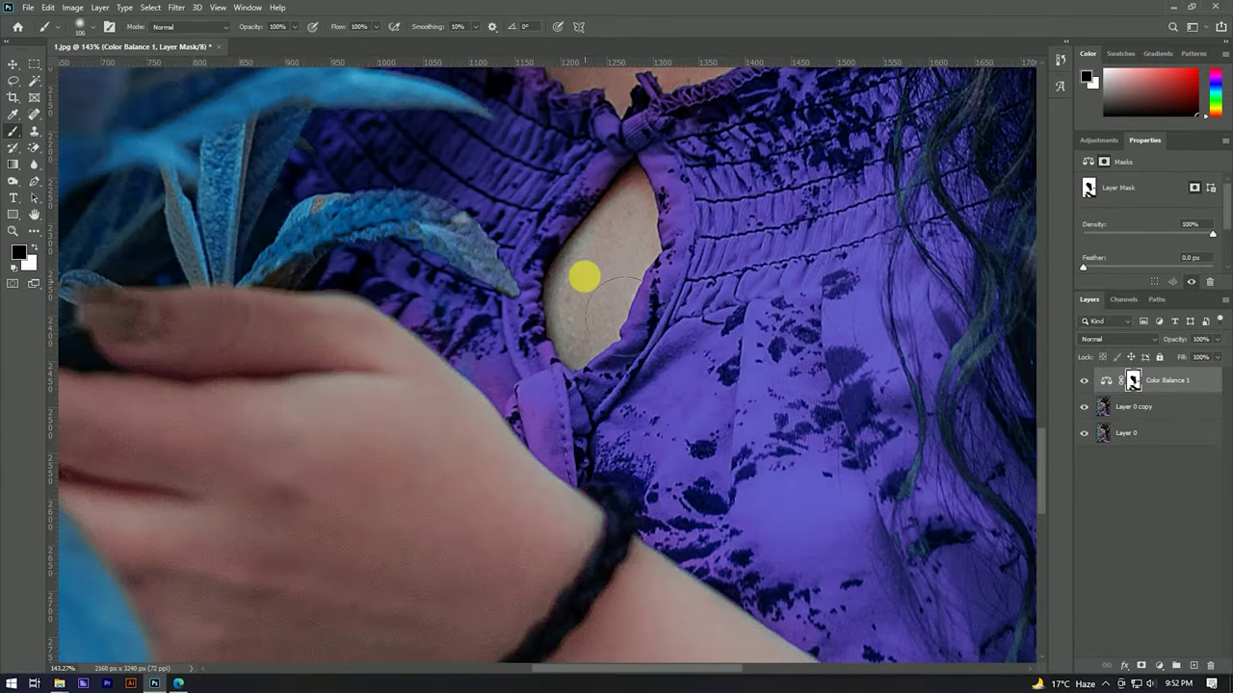
{"action": "scroll", "coordinate": [578, 284], "scroll_direction": "down", "scroll_amount": 2}
{"action": "scroll", "coordinate": [578, 286], "scroll_direction": "down", "scroll_amount": 3}
{"action": "scroll", "coordinate": [561, 229], "scroll_direction": "up", "scroll_amount": 2}
{"action": "scroll", "coordinate": [507, 286], "scroll_direction": "up", "scroll_amount": 2}
{"action": "scroll", "coordinate": [508, 286], "scroll_direction": "up", "scroll_amount": 2}
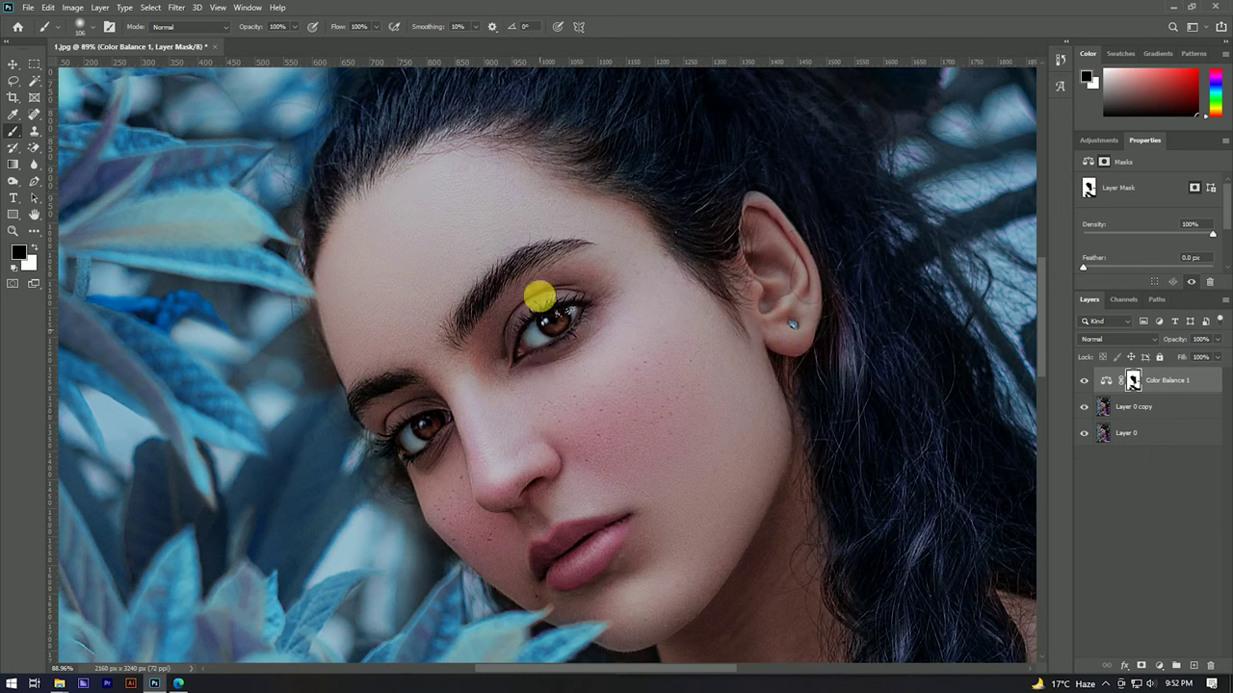
{"action": "scroll", "coordinate": [544, 318], "scroll_direction": "down", "scroll_amount": 3}
{"action": "scroll", "coordinate": [554, 283], "scroll_direction": "down", "scroll_amount": 2}
{"action": "scroll", "coordinate": [563, 278], "scroll_direction": "up", "scroll_amount": 2}
{"action": "scroll", "coordinate": [569, 276], "scroll_direction": "down", "scroll_amount": 2}
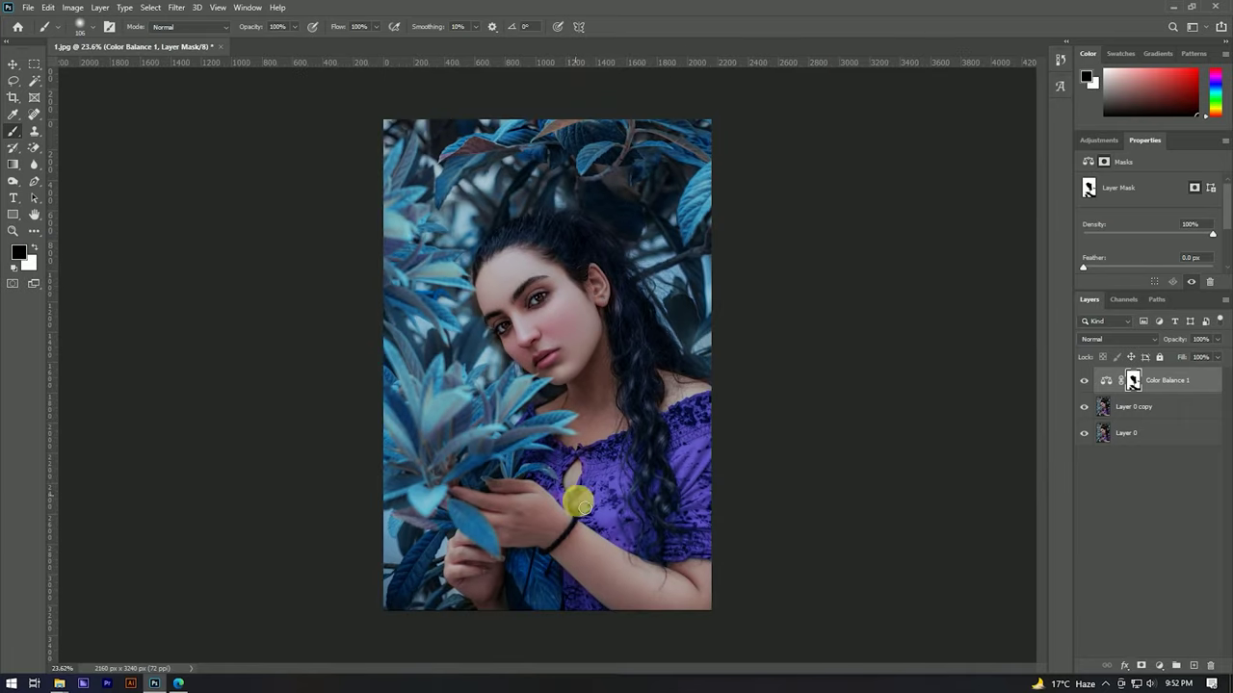
{"action": "scroll", "coordinate": [566, 520], "scroll_direction": "up", "scroll_amount": 2}
{"action": "scroll", "coordinate": [565, 473], "scroll_direction": "up", "scroll_amount": 2}
{"action": "scroll", "coordinate": [587, 488], "scroll_direction": "down", "scroll_amount": 2}
{"action": "scroll", "coordinate": [593, 474], "scroll_direction": "up", "scroll_amount": 4}
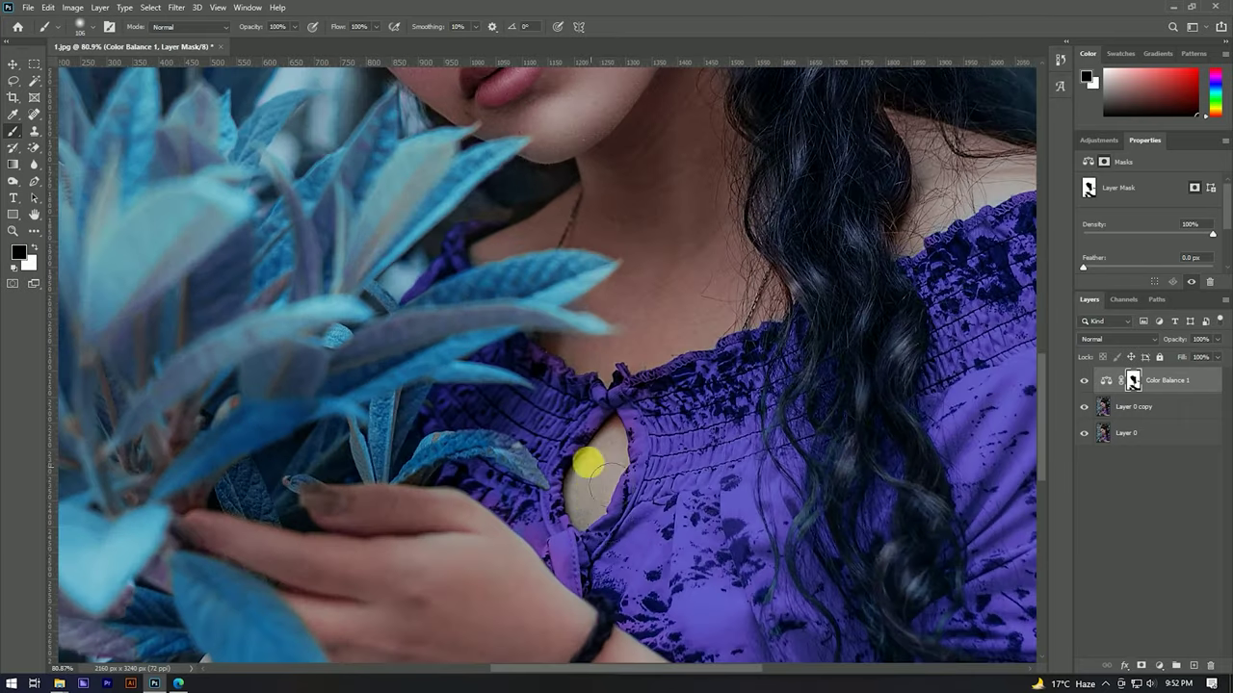
{"action": "scroll", "coordinate": [590, 450], "scroll_direction": "down", "scroll_amount": 3}
{"action": "scroll", "coordinate": [597, 458], "scroll_direction": "down", "scroll_amount": 1}
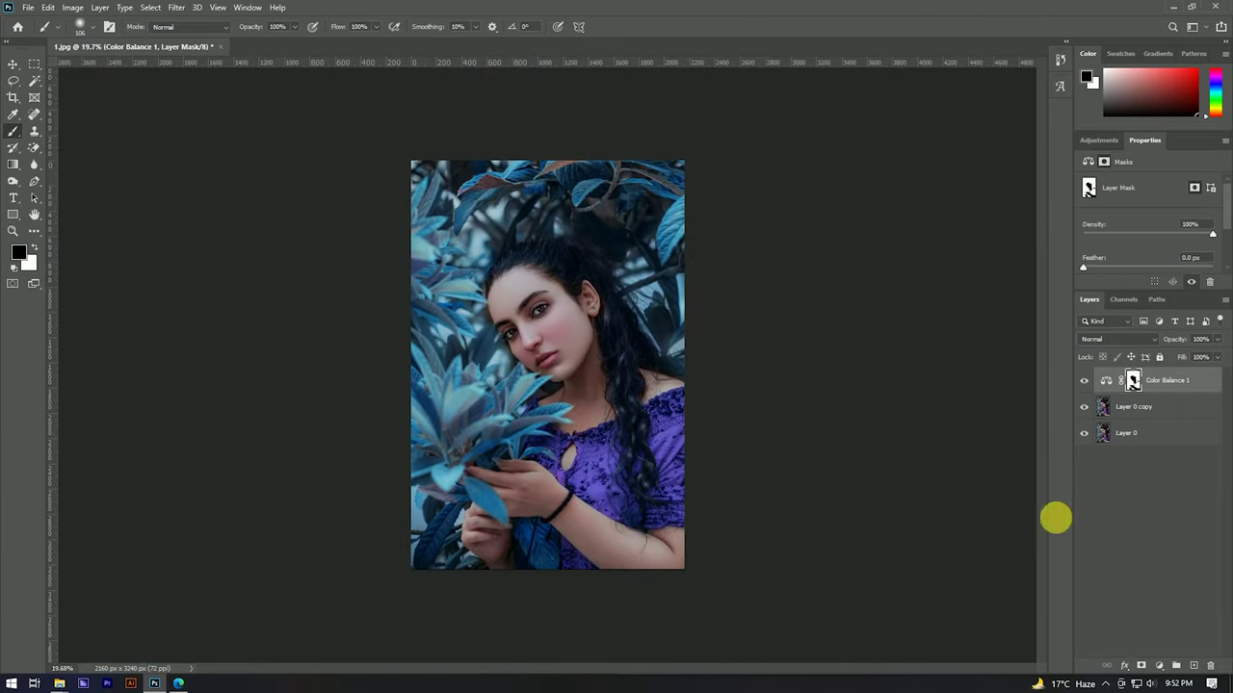
Step: Add a Hue/Saturation adjustment above Color Balance 1 and shift its Hue so leaves turn teal
{"action": "left_click", "coordinate": [1163, 668]}
{"action": "left_click", "coordinate": [1159, 544]}
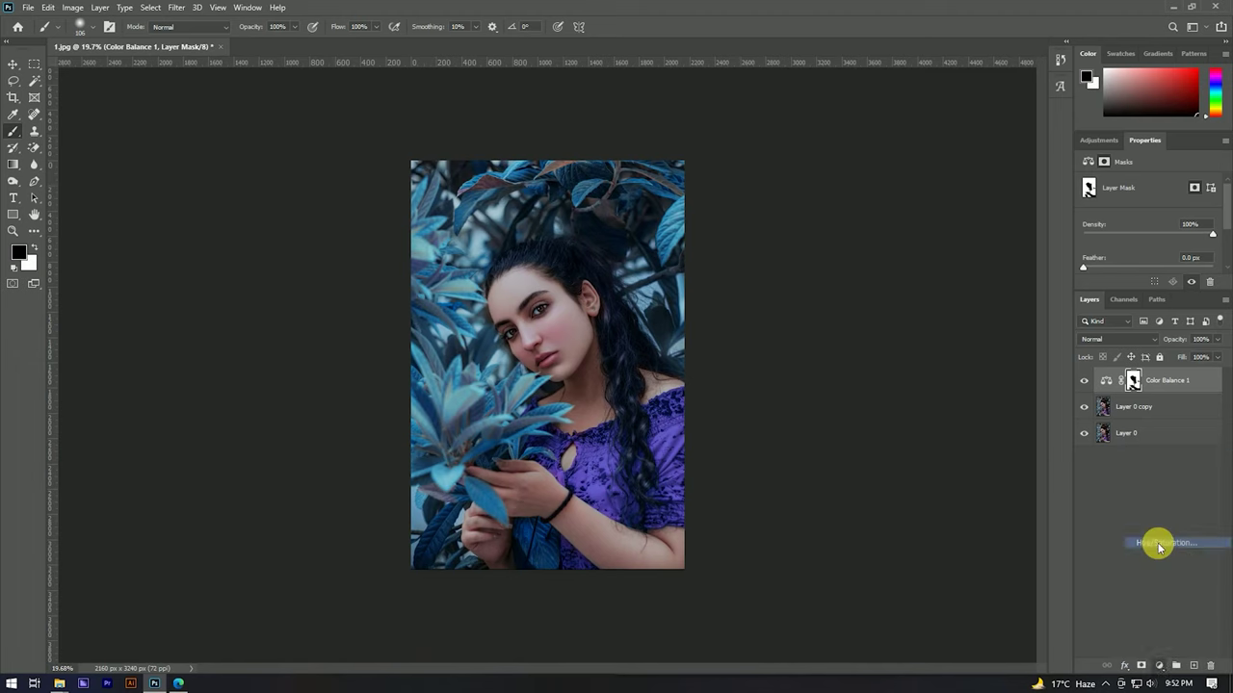
{"action": "left_click_drag", "start_coordinate": [1147, 235], "coordinate": [1155, 235]}
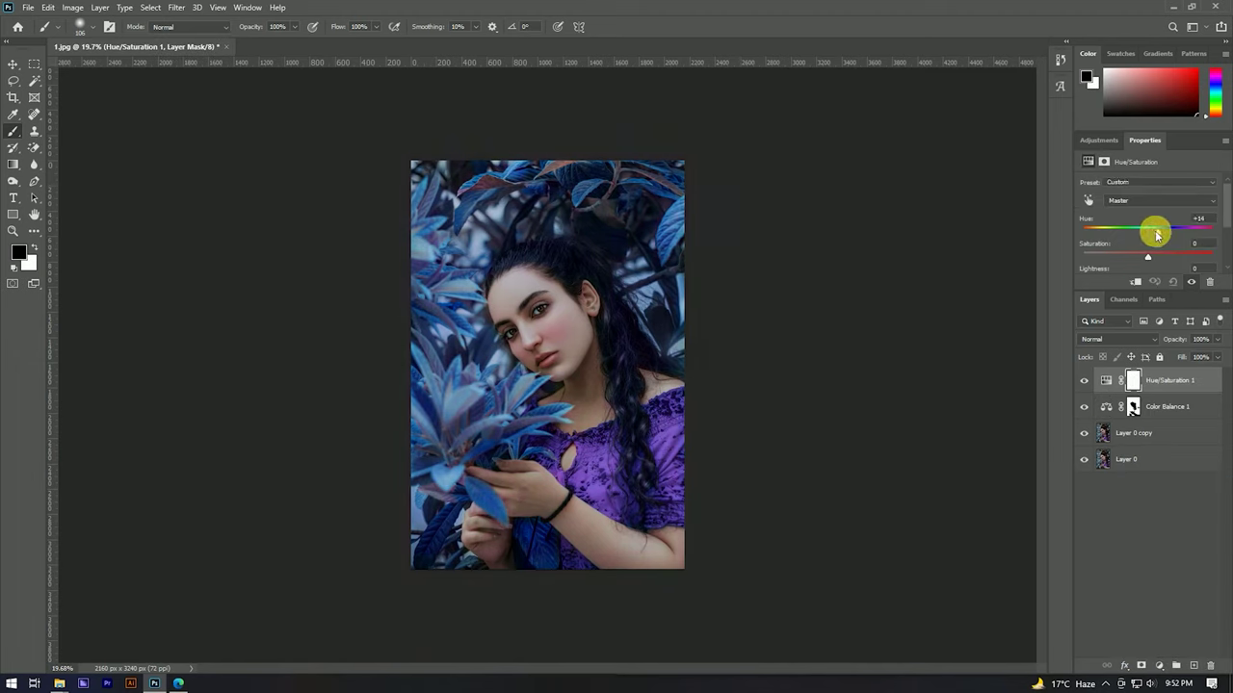
{"action": "left_click_drag", "start_coordinate": [1156, 235], "coordinate": [1148, 236]}
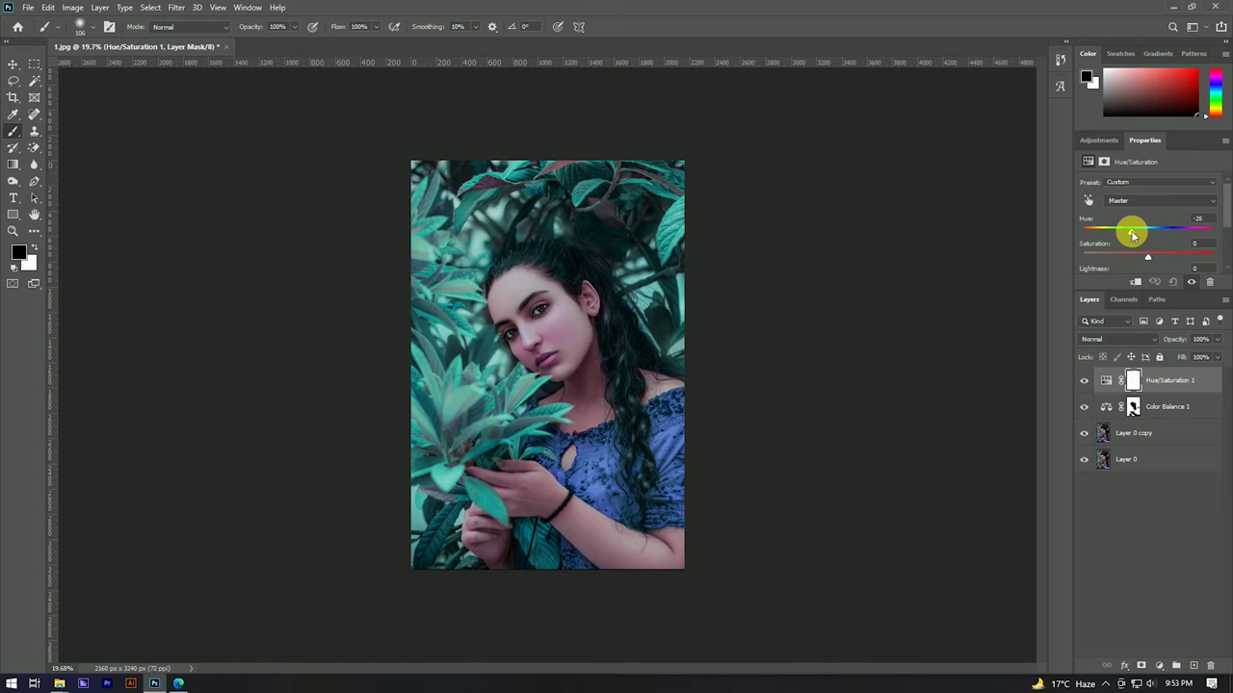
Step: Load the Color Balance mask as a selection and fill the Hue/Saturation mask to shield the figure
{"action": "left_click", "coordinate": [1137, 406]}
{"action": "left_click", "coordinate": [1131, 406], "text": "ctrl"}
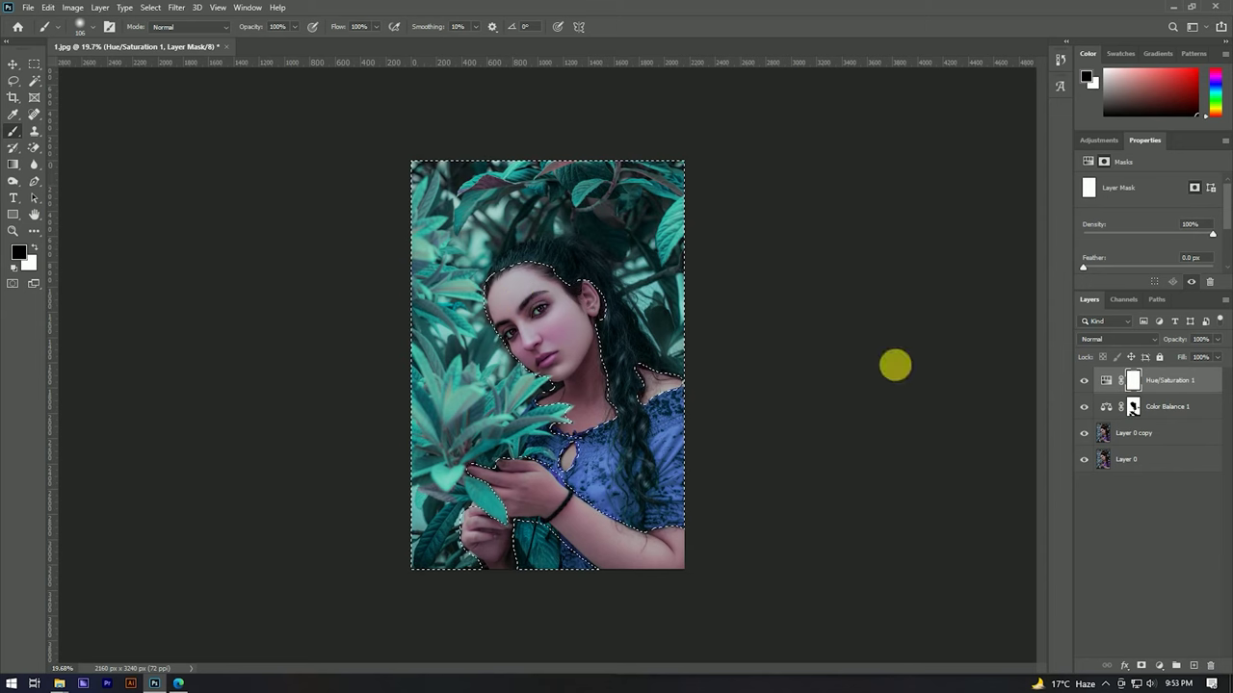
{"action": "key", "text": "alt+BackSpace"}
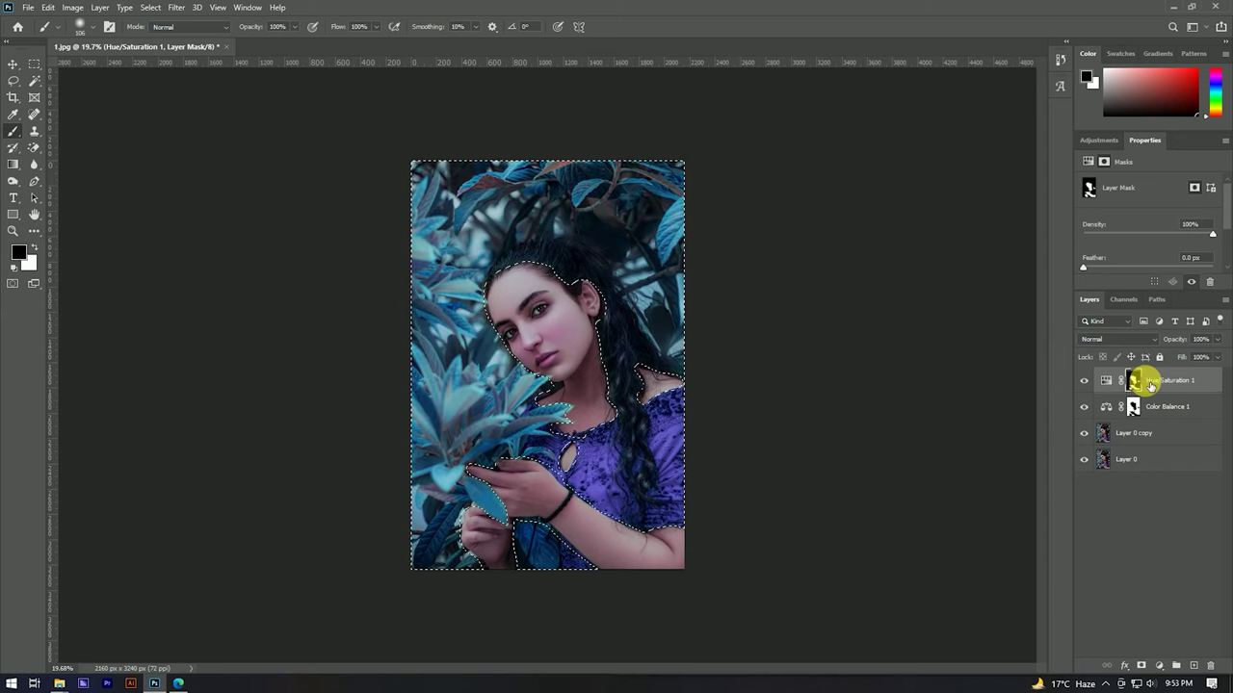
{"action": "key", "text": "ctrl+z"}
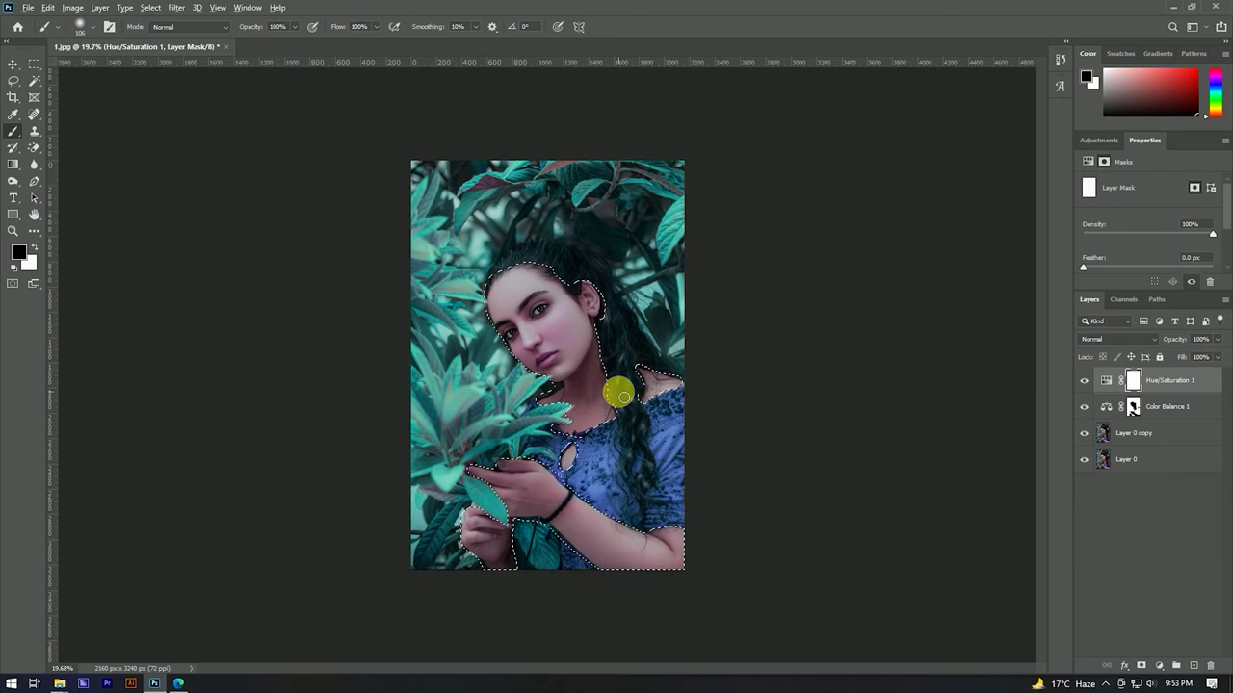
{"action": "scroll", "coordinate": [568, 294], "scroll_direction": "up", "scroll_amount": 3}
{"action": "scroll", "coordinate": [553, 278], "scroll_direction": "up", "scroll_amount": 2}
{"action": "scroll", "coordinate": [553, 278], "scroll_direction": "down", "scroll_amount": 2}
{"action": "scroll", "coordinate": [558, 269], "scroll_direction": "down", "scroll_amount": 1}
{"action": "key", "text": "alt+BackSpace"}
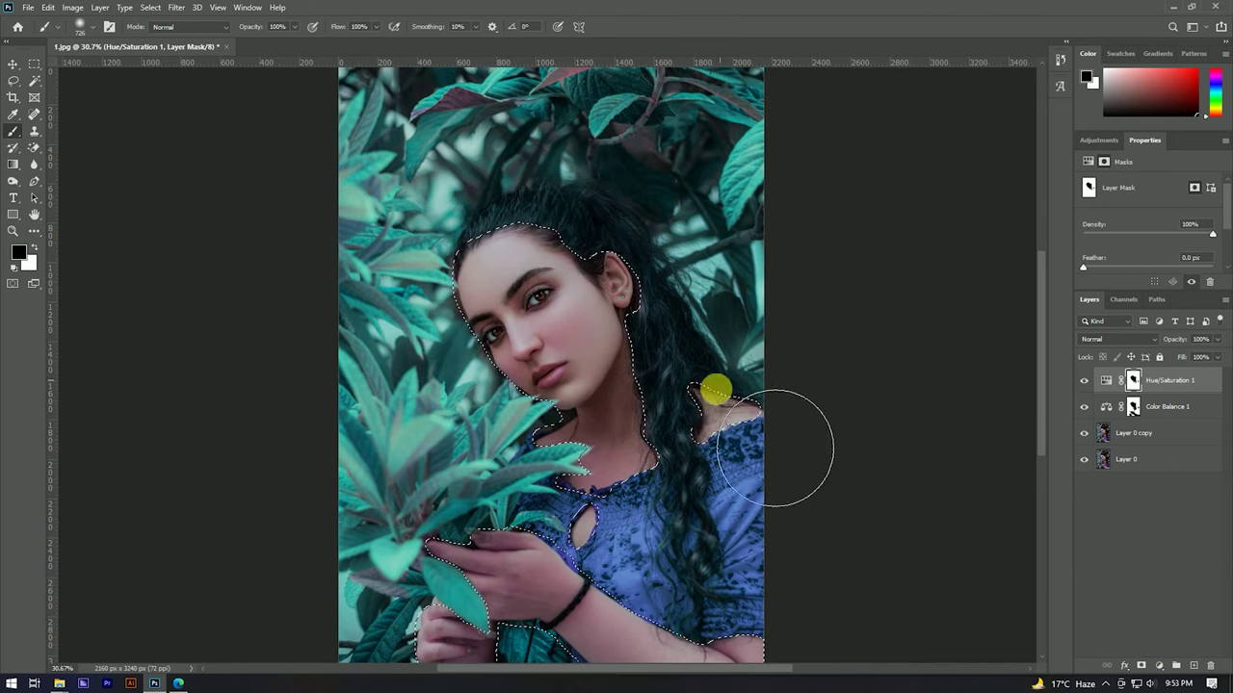
Step: Pan and zoom across the portrait to check the masked figure, then select the Hue/Saturation layer
{"action": "left_click_drag", "start_coordinate": [559, 473], "coordinate": [575, 297]}
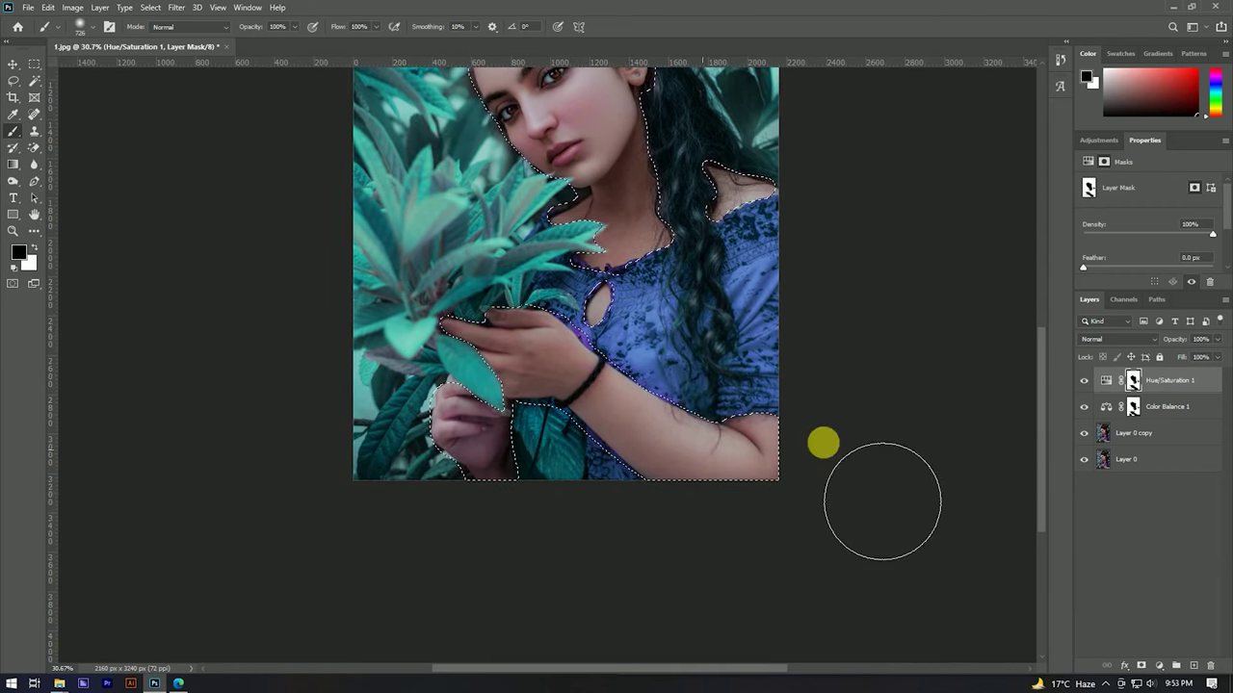
{"action": "scroll", "coordinate": [520, 487], "scroll_direction": "down", "scroll_amount": 5}
{"action": "scroll", "coordinate": [559, 395], "scroll_direction": "up", "scroll_amount": 3}
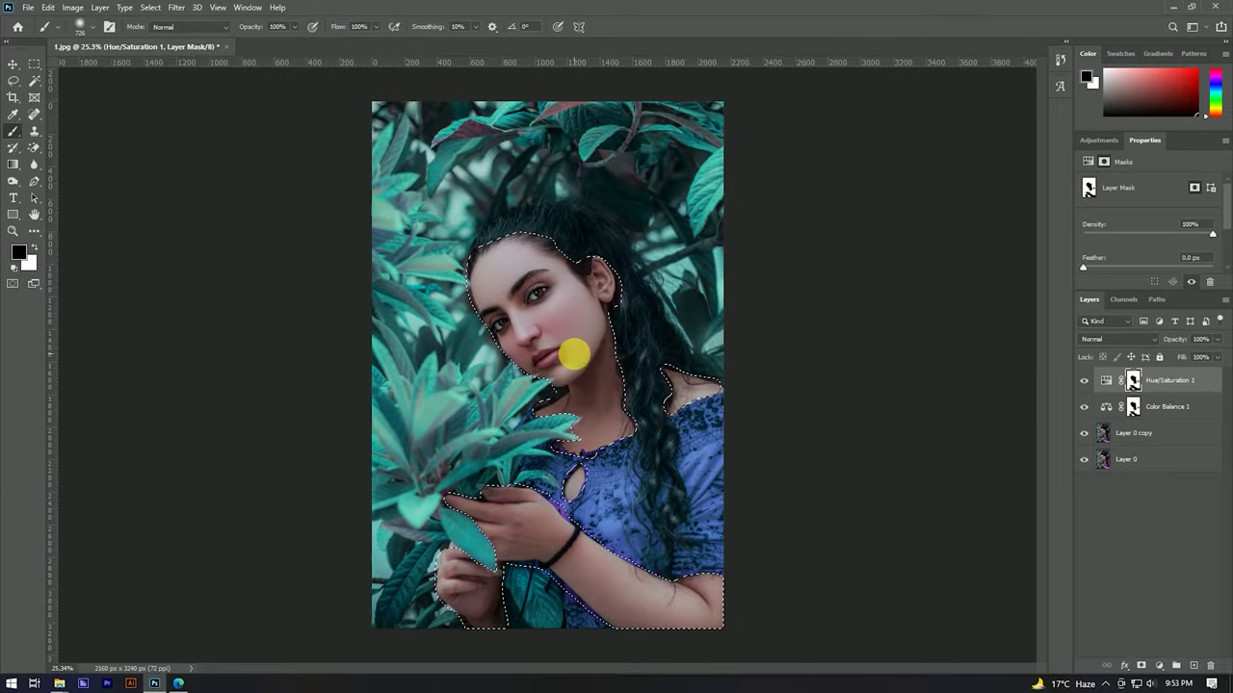
{"action": "scroll", "coordinate": [587, 349], "scroll_direction": "up", "scroll_amount": 2}
{"action": "scroll", "coordinate": [583, 234], "scroll_direction": "up", "scroll_amount": 1}
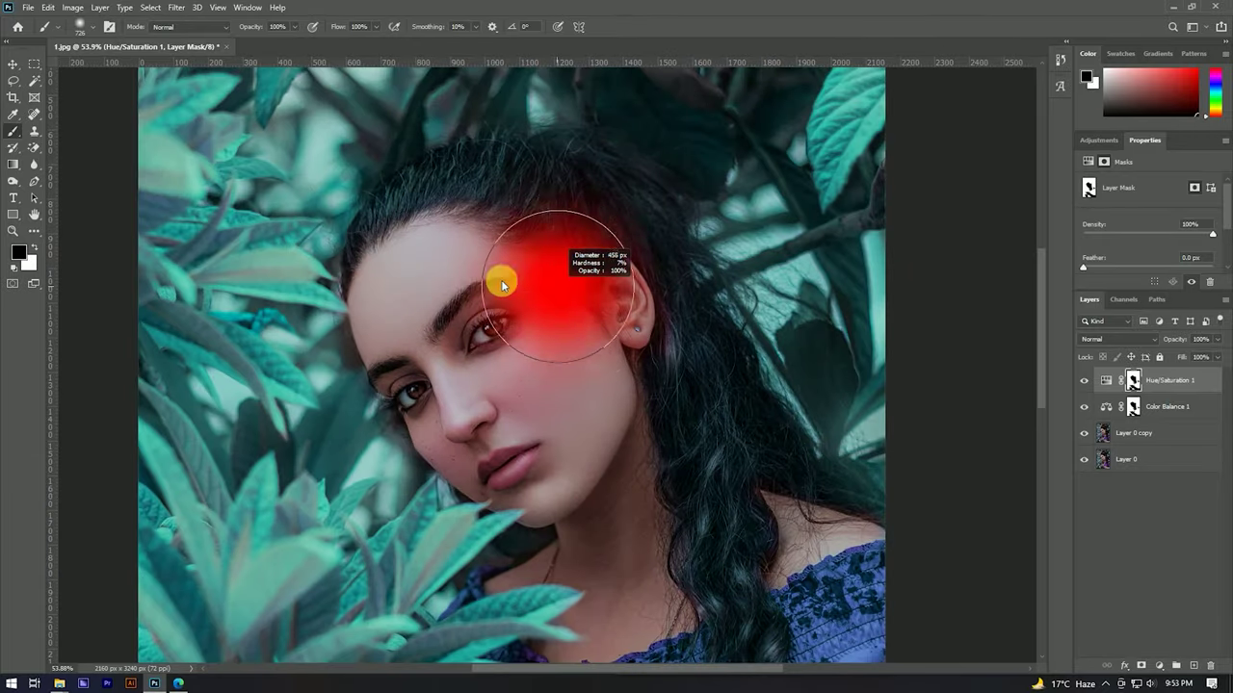
{"action": "scroll", "coordinate": [714, 408], "scroll_direction": "down", "scroll_amount": 3}
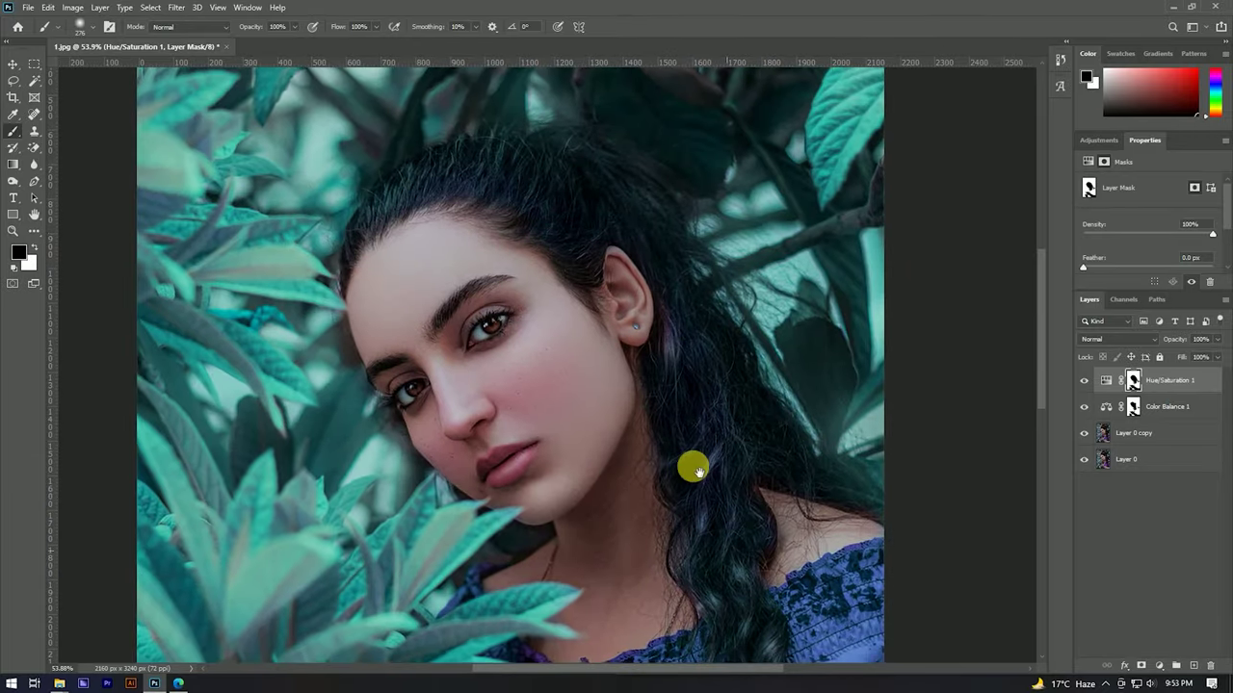
{"action": "scroll", "coordinate": [688, 468], "scroll_direction": "down", "scroll_amount": 5}
{"action": "scroll", "coordinate": [633, 311], "scroll_direction": "down", "scroll_amount": 3}
{"action": "scroll", "coordinate": [597, 299], "scroll_direction": "up", "scroll_amount": 1}
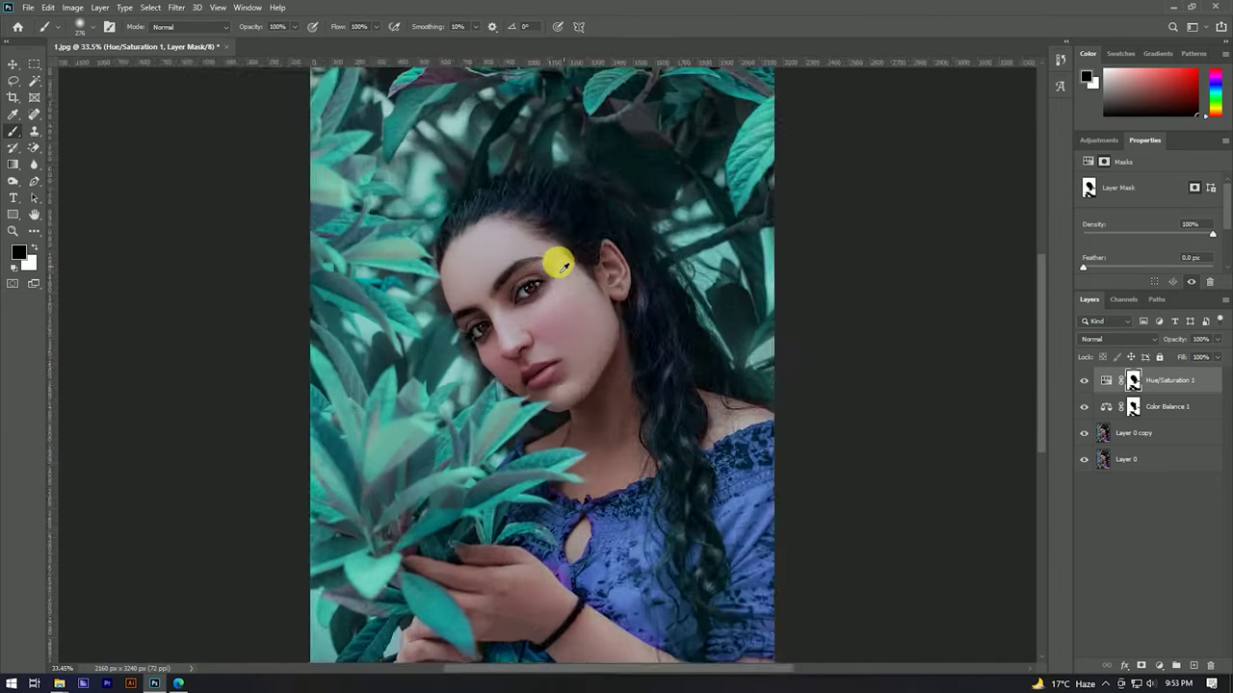
{"action": "scroll", "coordinate": [539, 275], "scroll_direction": "up", "scroll_amount": 1}
{"action": "scroll", "coordinate": [559, 304], "scroll_direction": "up", "scroll_amount": 2}
{"action": "scroll", "coordinate": [569, 337], "scroll_direction": "up", "scroll_amount": 1}
{"action": "scroll", "coordinate": [549, 352], "scroll_direction": "down", "scroll_amount": 3}
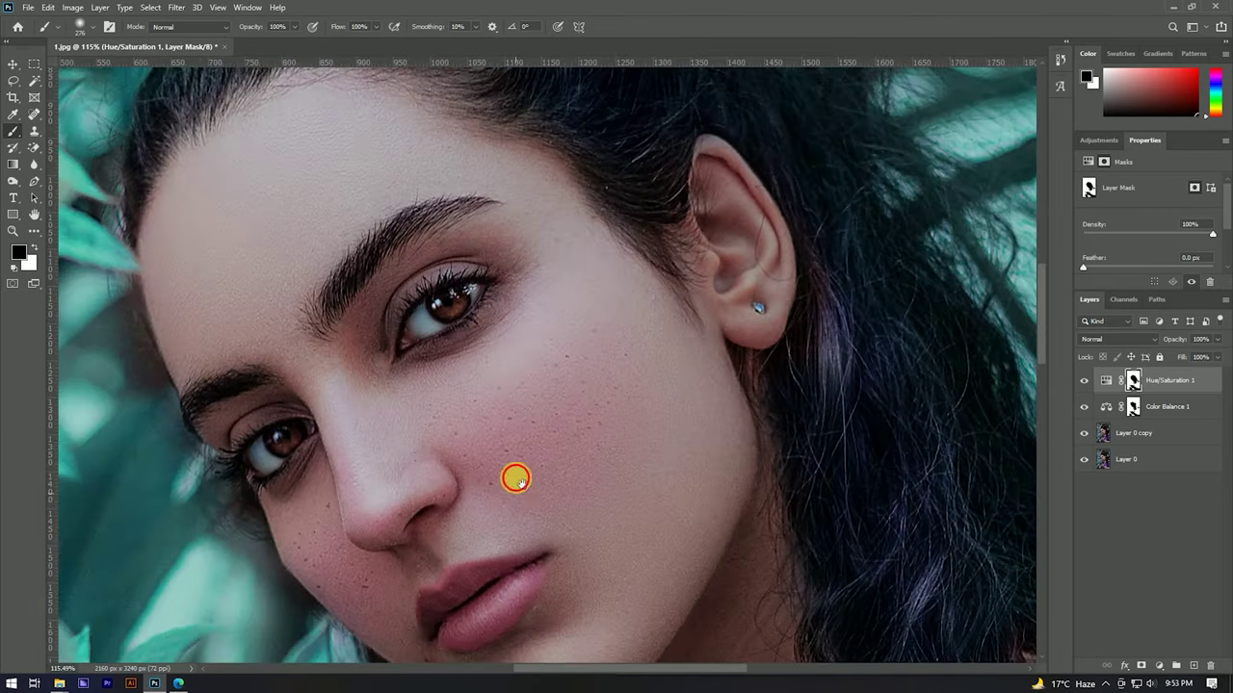
{"action": "scroll", "coordinate": [534, 364], "scroll_direction": "down", "scroll_amount": 2}
{"action": "scroll", "coordinate": [534, 366], "scroll_direction": "up", "scroll_amount": 2}
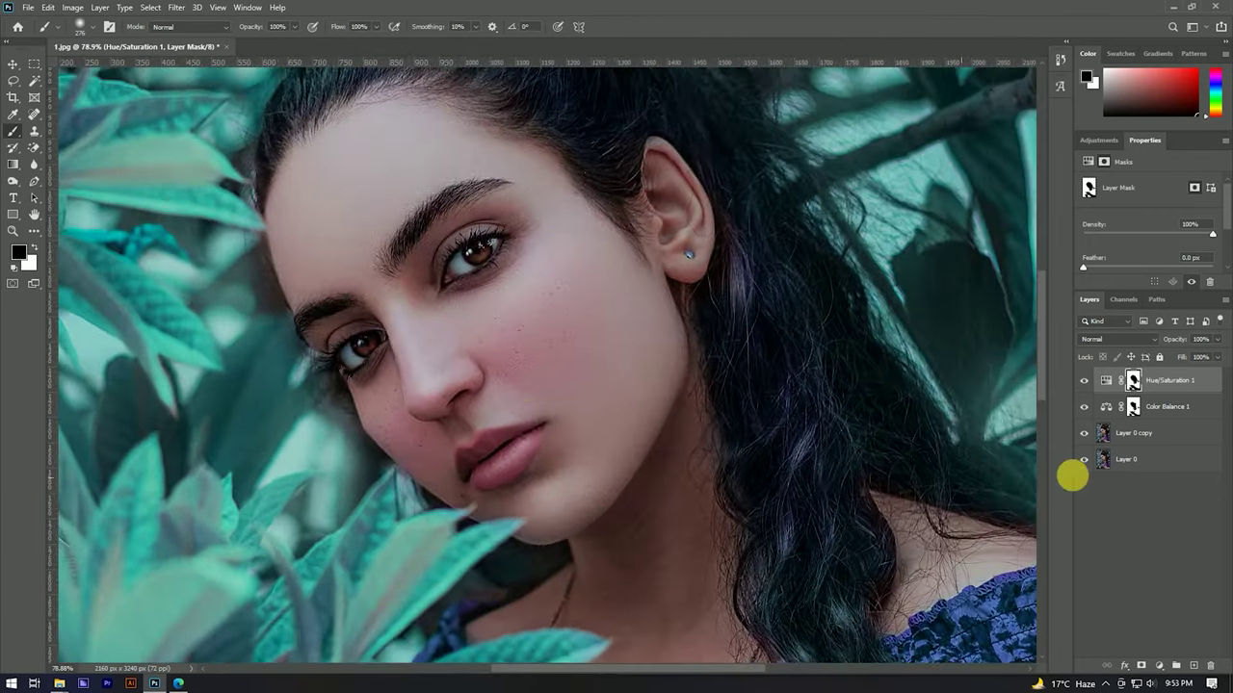
{"action": "left_click", "coordinate": [1206, 383]}
Step: Stamp all visible layers into a merged Layer 1 and convert it to a Smart Object
{"action": "key", "text": "ctrl+shift+alt+e"}
{"action": "right_click", "coordinate": [1166, 385]}
{"action": "left_click", "coordinate": [1060, 302]}
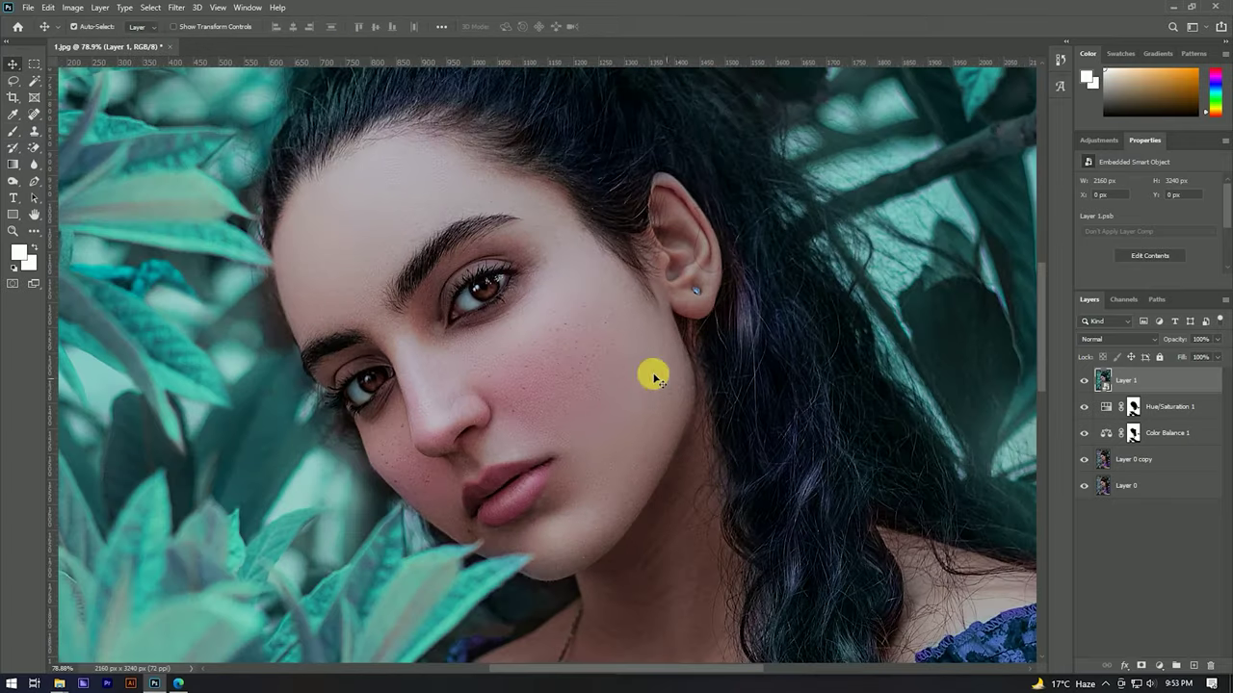
{"action": "scroll", "coordinate": [591, 324], "scroll_direction": "down", "scroll_amount": 3}
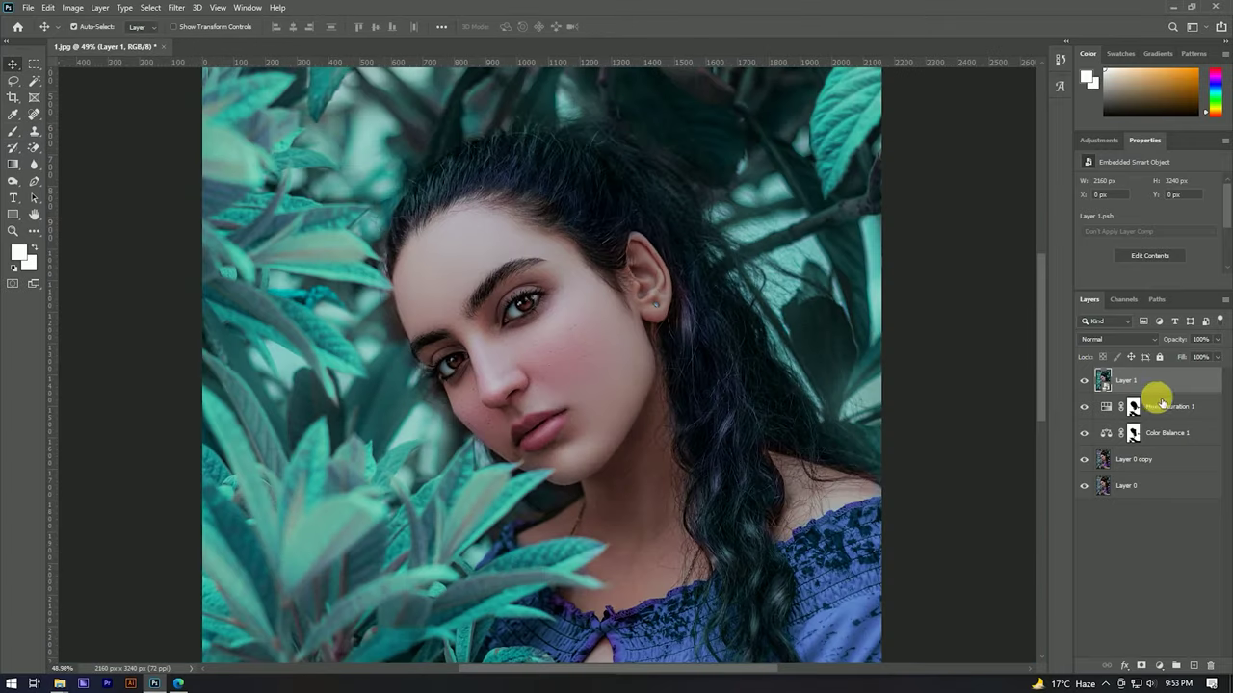
Step: Duplicate Layer 1 and rasterize Layer 1 copy into a pixel layer
{"action": "right_click", "coordinate": [1162, 382]}
{"action": "left_click", "coordinate": [1013, 154]}
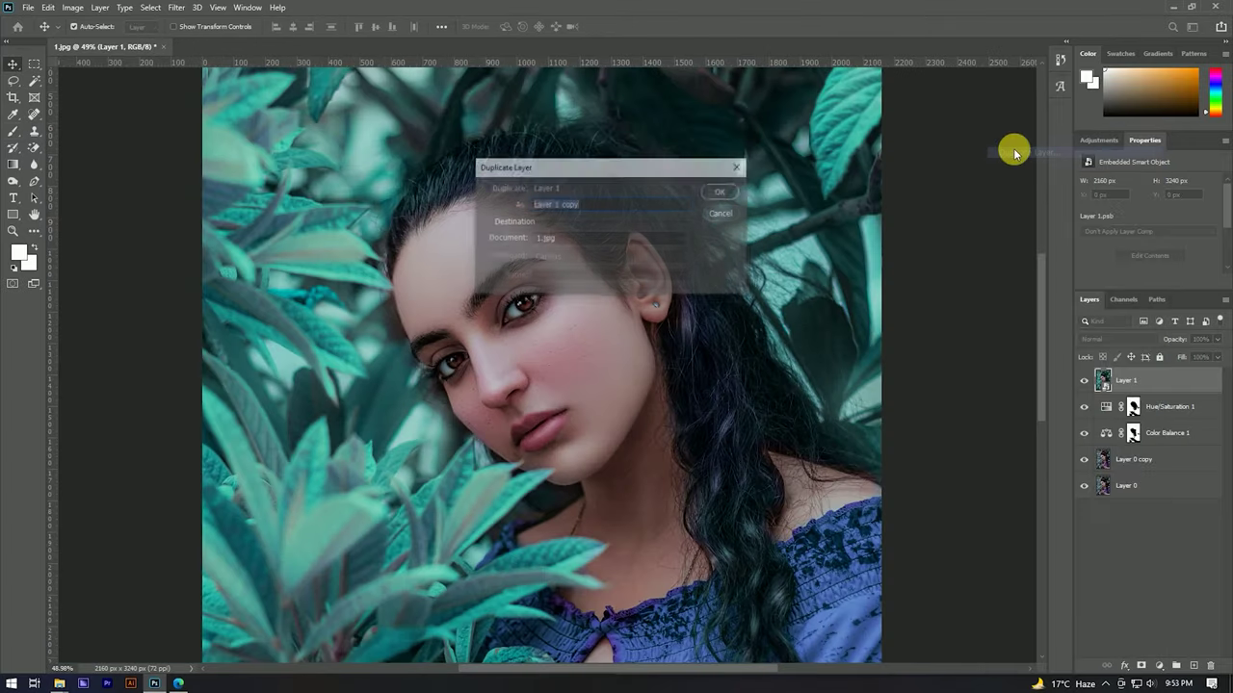
{"action": "left_click", "coordinate": [722, 191]}
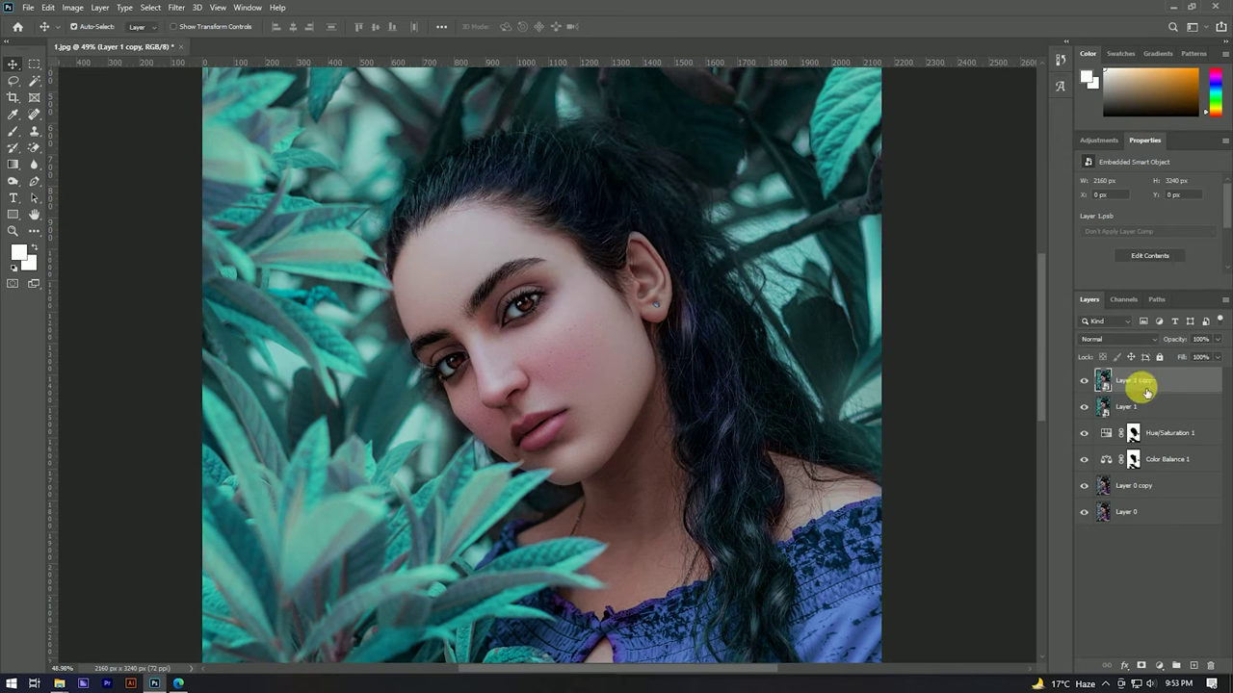
{"action": "right_click", "coordinate": [1146, 392]}
{"action": "left_click", "coordinate": [1024, 350]}
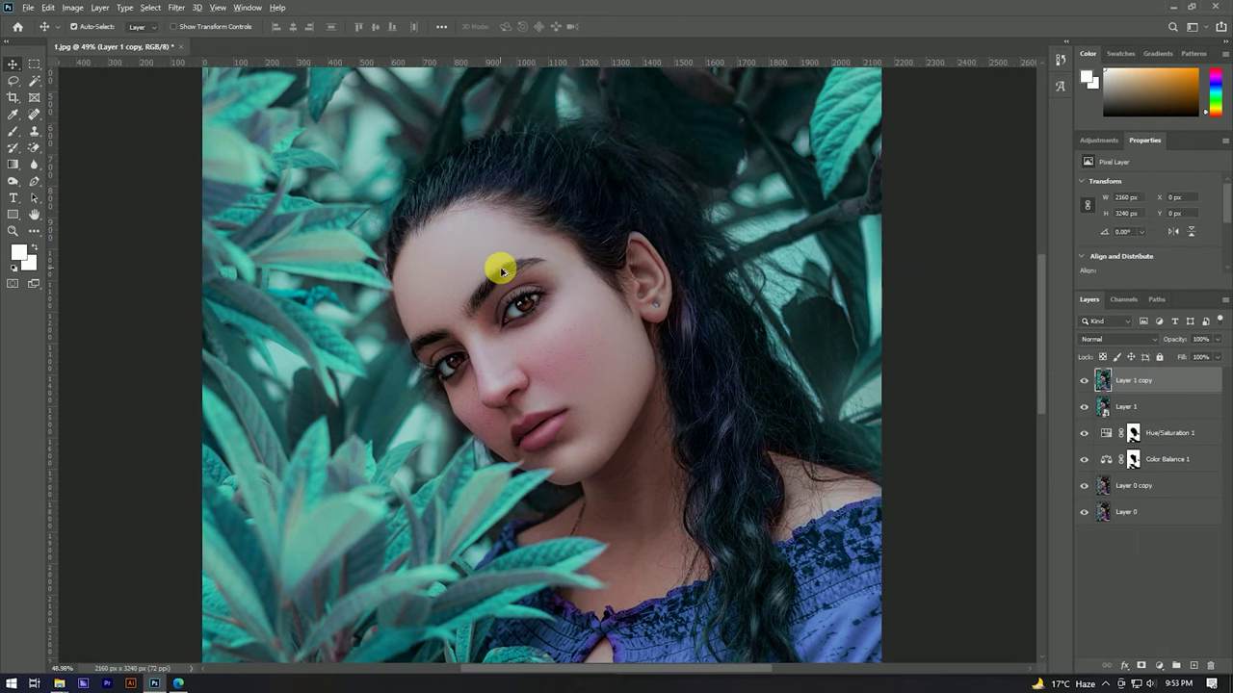
{"action": "scroll", "coordinate": [500, 269], "scroll_direction": "up", "scroll_amount": 4}
{"action": "scroll", "coordinate": [500, 269], "scroll_direction": "down", "scroll_amount": 3}
{"action": "scroll", "coordinate": [499, 269], "scroll_direction": "up", "scroll_amount": 1}
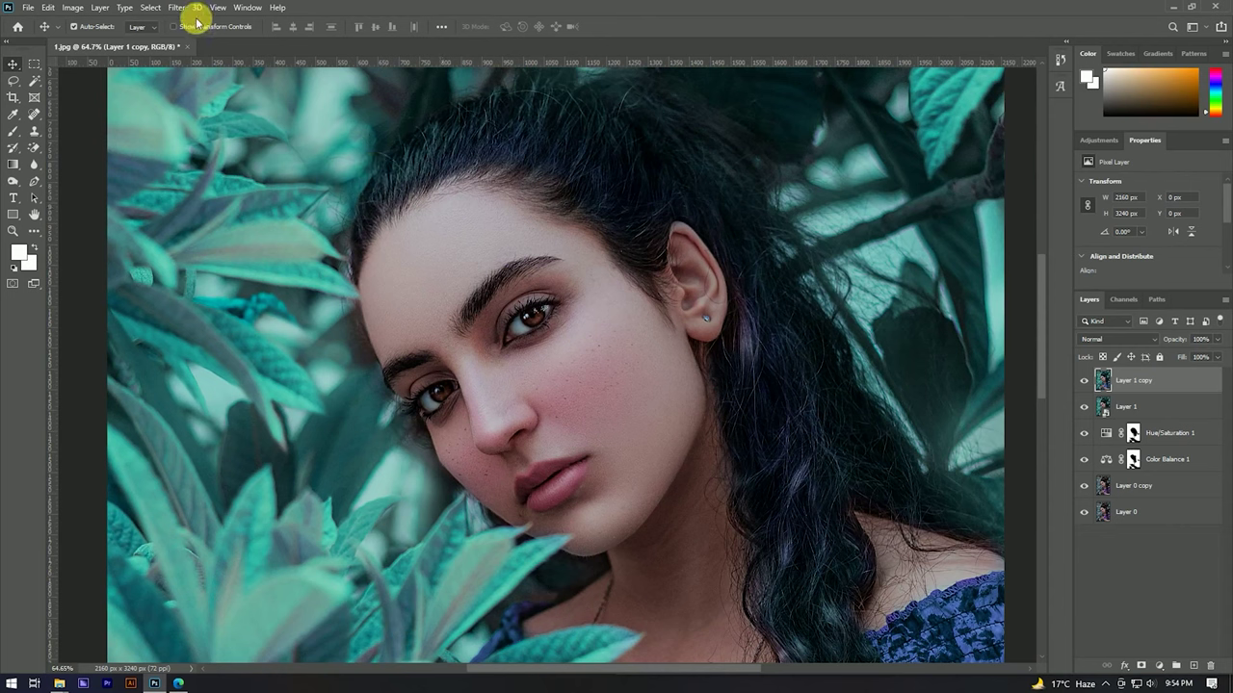
Step: Apply a Camera Raw filter to Layer 1 copy with cooler temperature and more contrast
{"action": "left_click", "coordinate": [176, 8]}
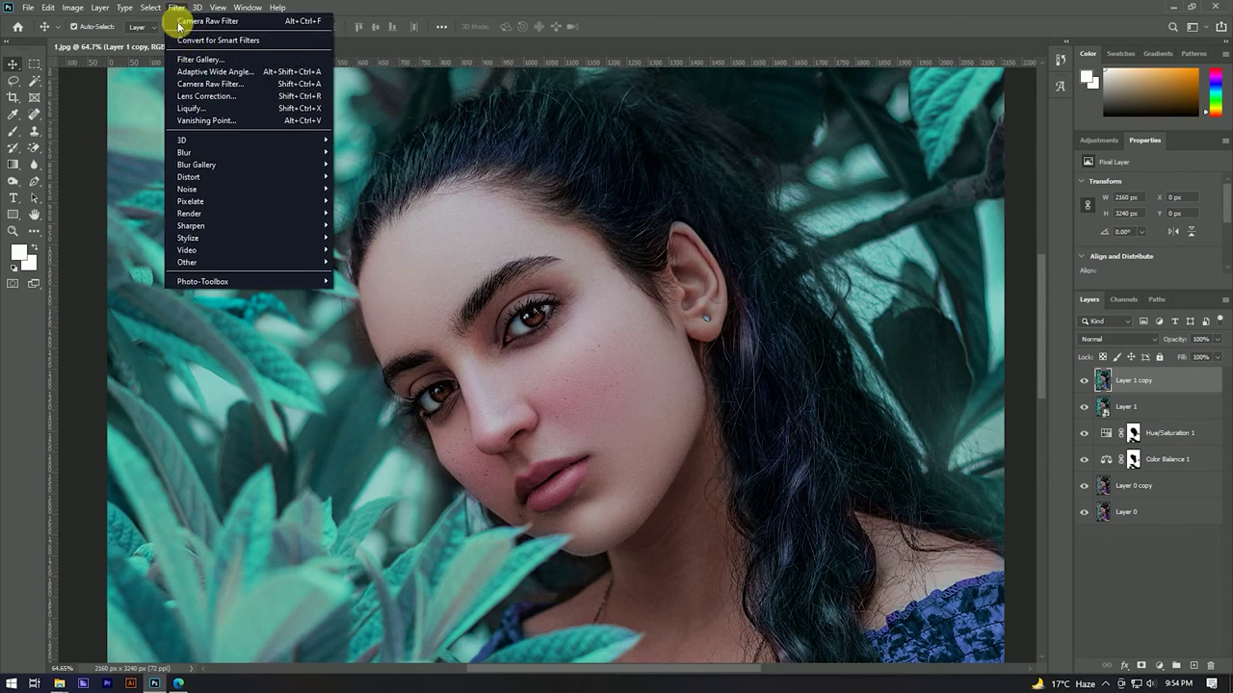
{"action": "left_click", "coordinate": [221, 83]}
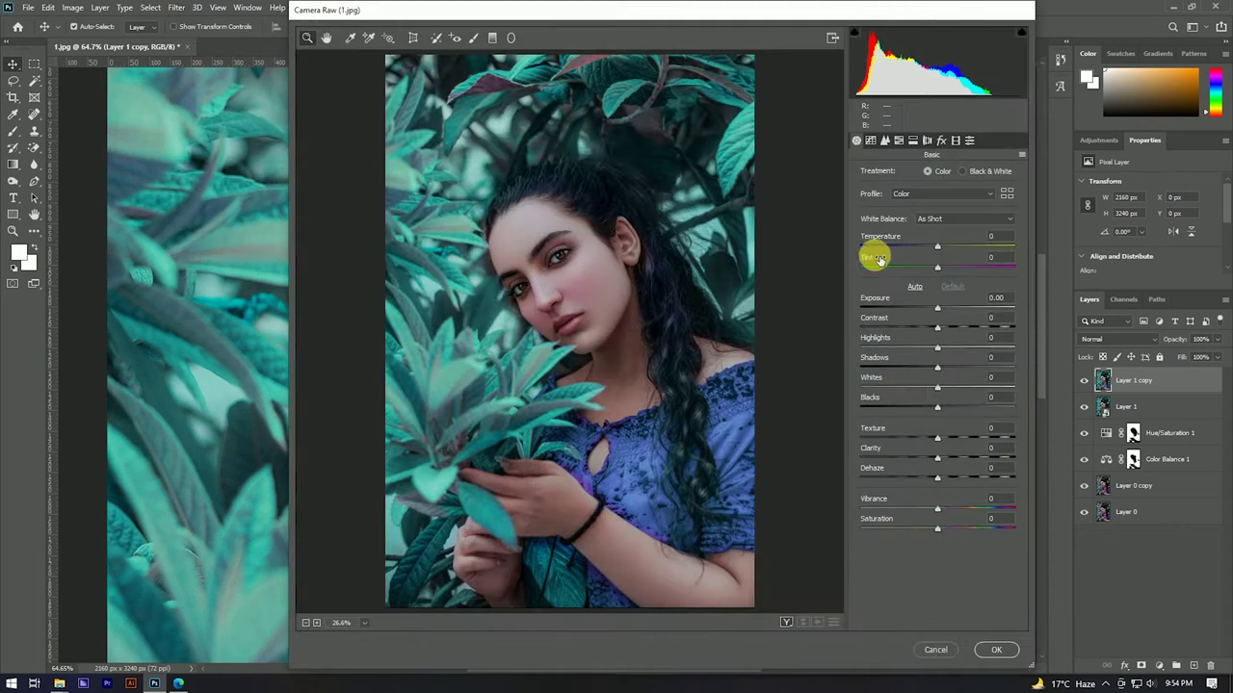
{"action": "left_click_drag", "start_coordinate": [937, 251], "coordinate": [930, 250]}
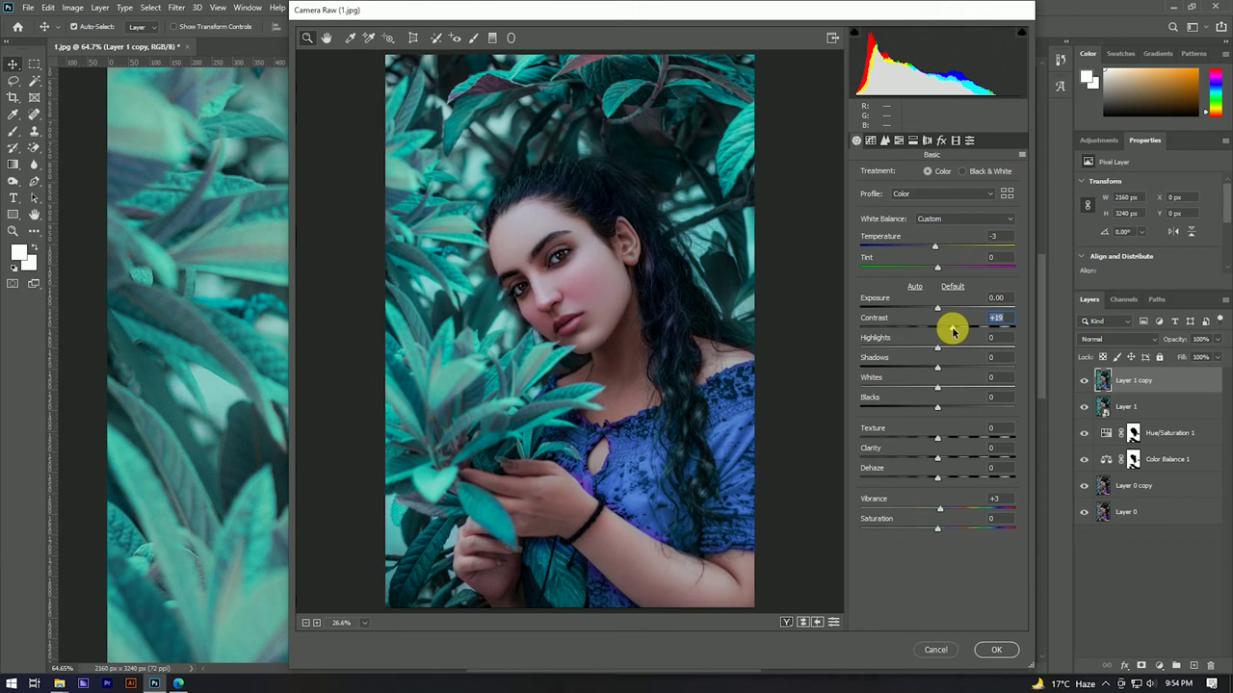
{"action": "left_click", "coordinate": [994, 649]}
Step: Zoom over the graded photo, then start SkinFiner from Filter > Photo-Toolbox
{"action": "scroll", "coordinate": [520, 253], "scroll_direction": "down", "scroll_amount": 5}
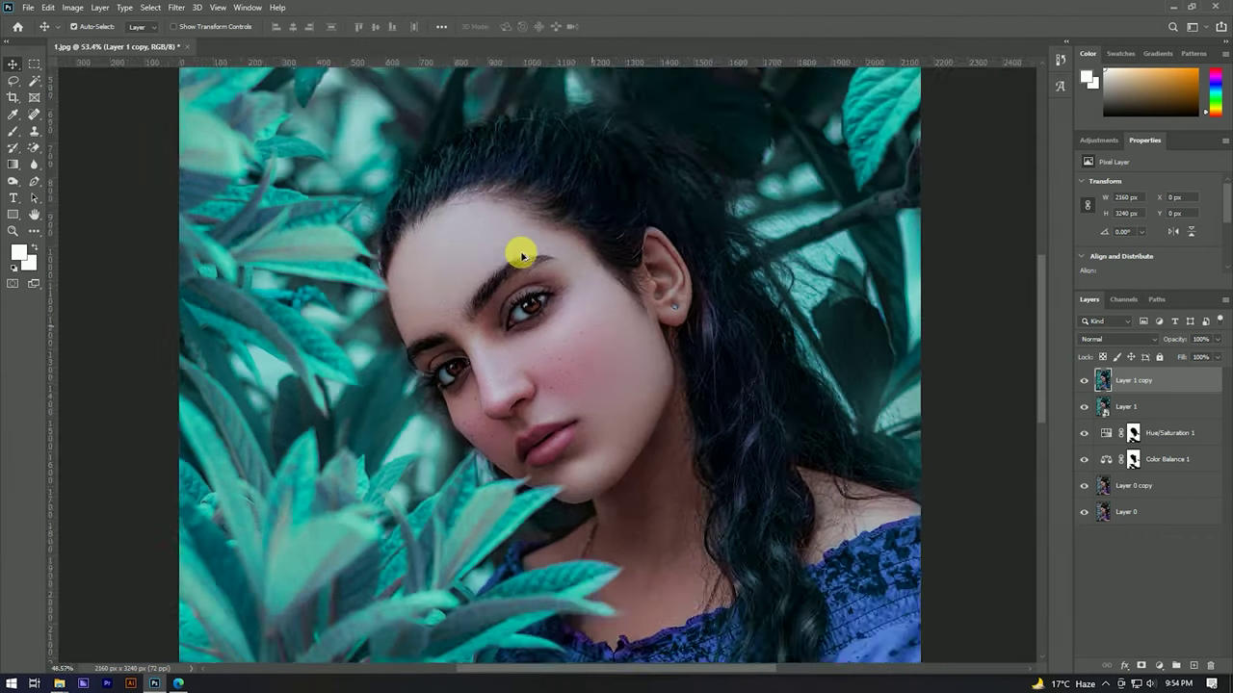
{"action": "scroll", "coordinate": [535, 277], "scroll_direction": "up", "scroll_amount": 3}
{"action": "scroll", "coordinate": [530, 276], "scroll_direction": "up", "scroll_amount": 2}
{"action": "scroll", "coordinate": [568, 267], "scroll_direction": "down", "scroll_amount": 3}
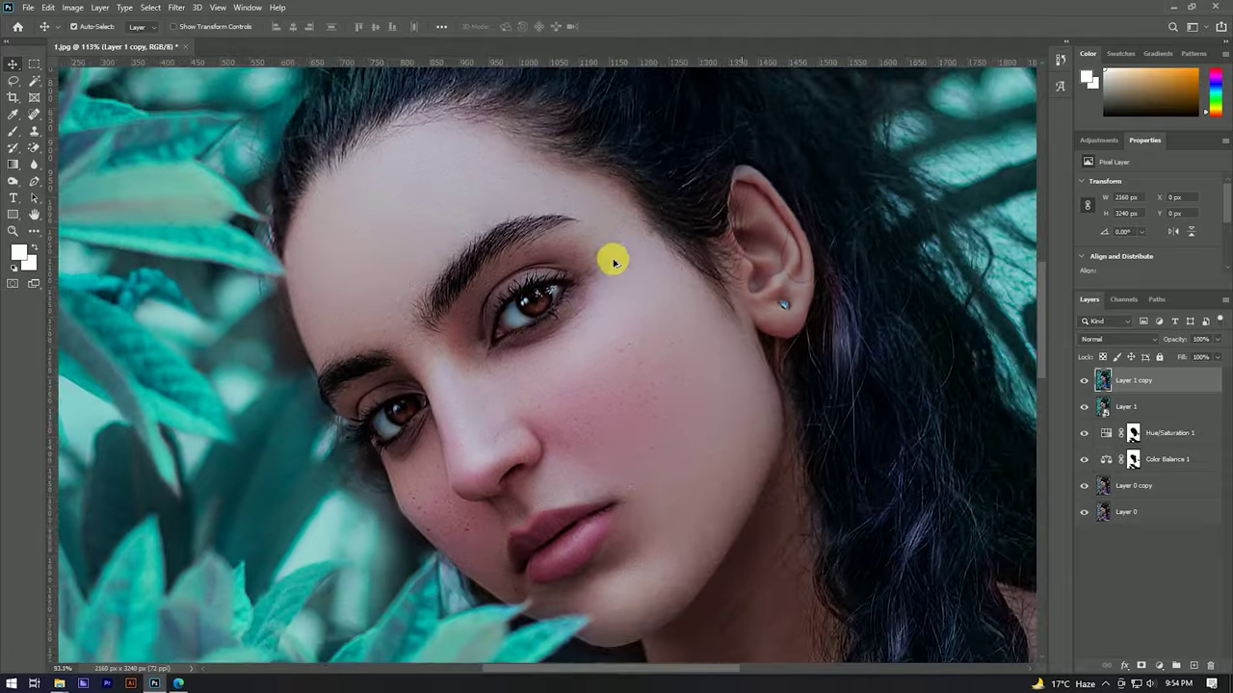
{"action": "scroll", "coordinate": [610, 259], "scroll_direction": "down", "scroll_amount": 1}
{"action": "scroll", "coordinate": [636, 231], "scroll_direction": "down", "scroll_amount": 2}
{"action": "scroll", "coordinate": [640, 250], "scroll_direction": "down", "scroll_amount": 1}
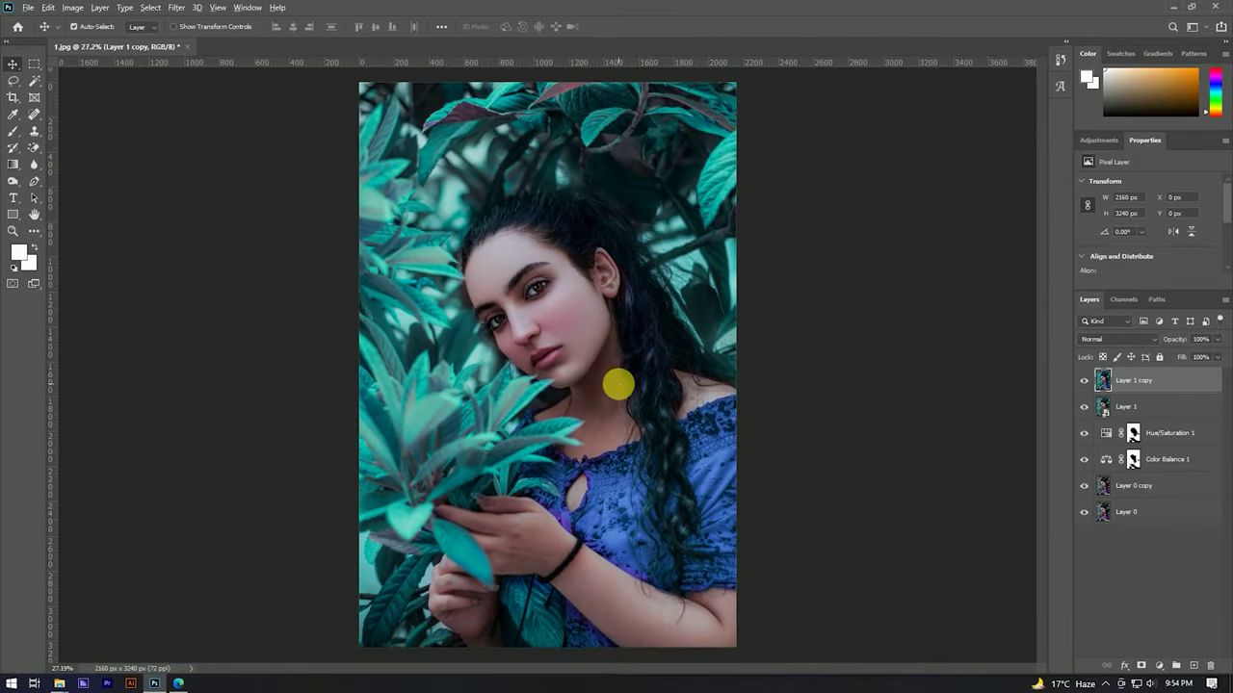
{"action": "scroll", "coordinate": [618, 384], "scroll_direction": "up", "scroll_amount": 1}
{"action": "scroll", "coordinate": [616, 357], "scroll_direction": "down", "scroll_amount": 1}
{"action": "scroll", "coordinate": [606, 311], "scroll_direction": "down", "scroll_amount": 1}
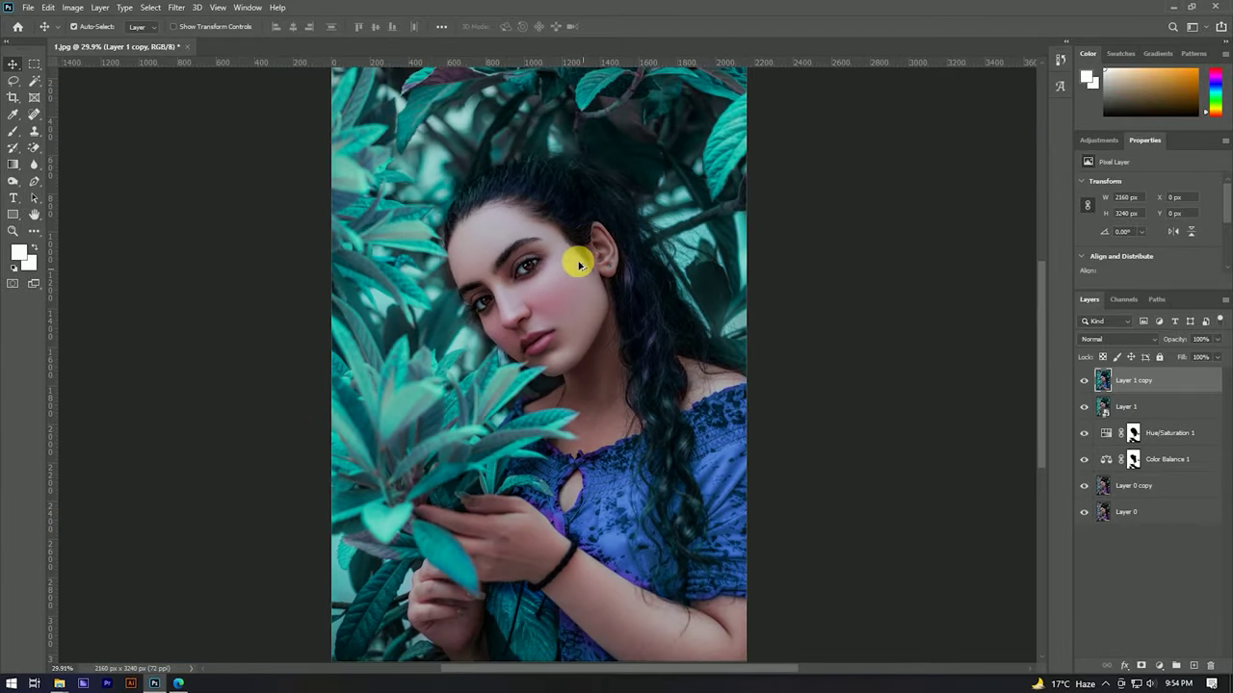
{"action": "scroll", "coordinate": [574, 253], "scroll_direction": "up", "scroll_amount": 2}
{"action": "left_click", "coordinate": [176, 8]}
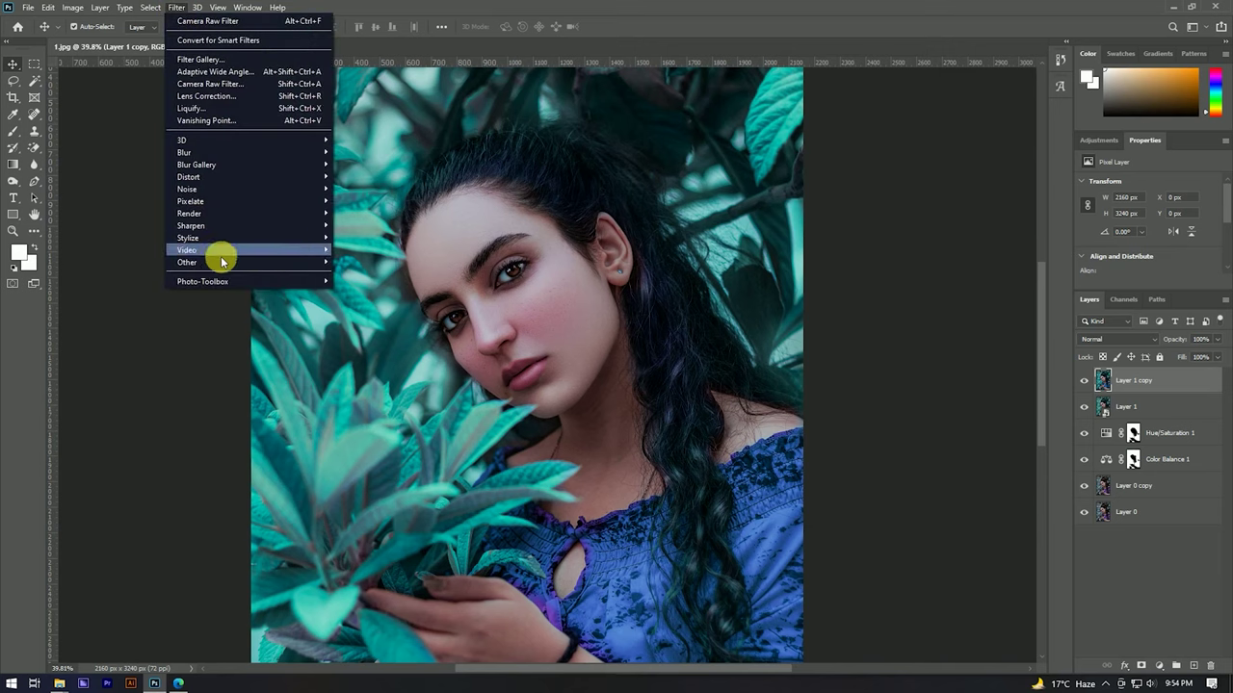
{"action": "left_click", "coordinate": [349, 280]}
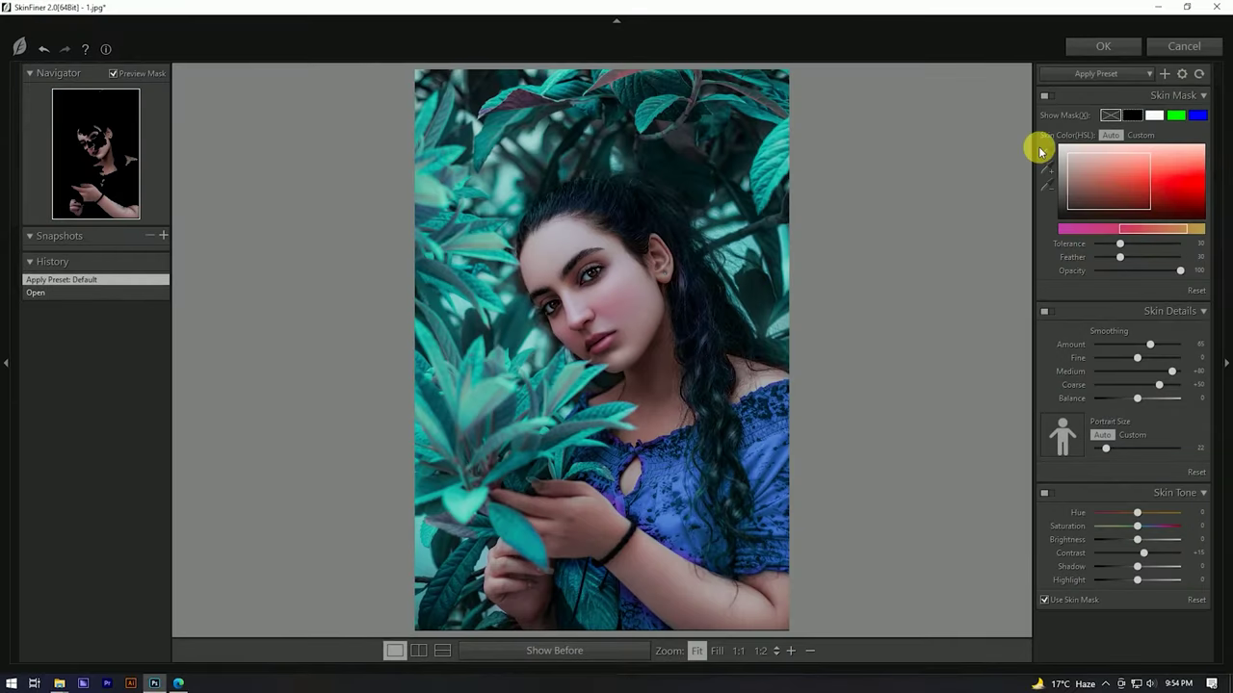
Step: Apply the Smoothing-High preset, raise Fine to +79, and compare the 1:1 and Fit views
{"action": "left_click", "coordinate": [1095, 74]}
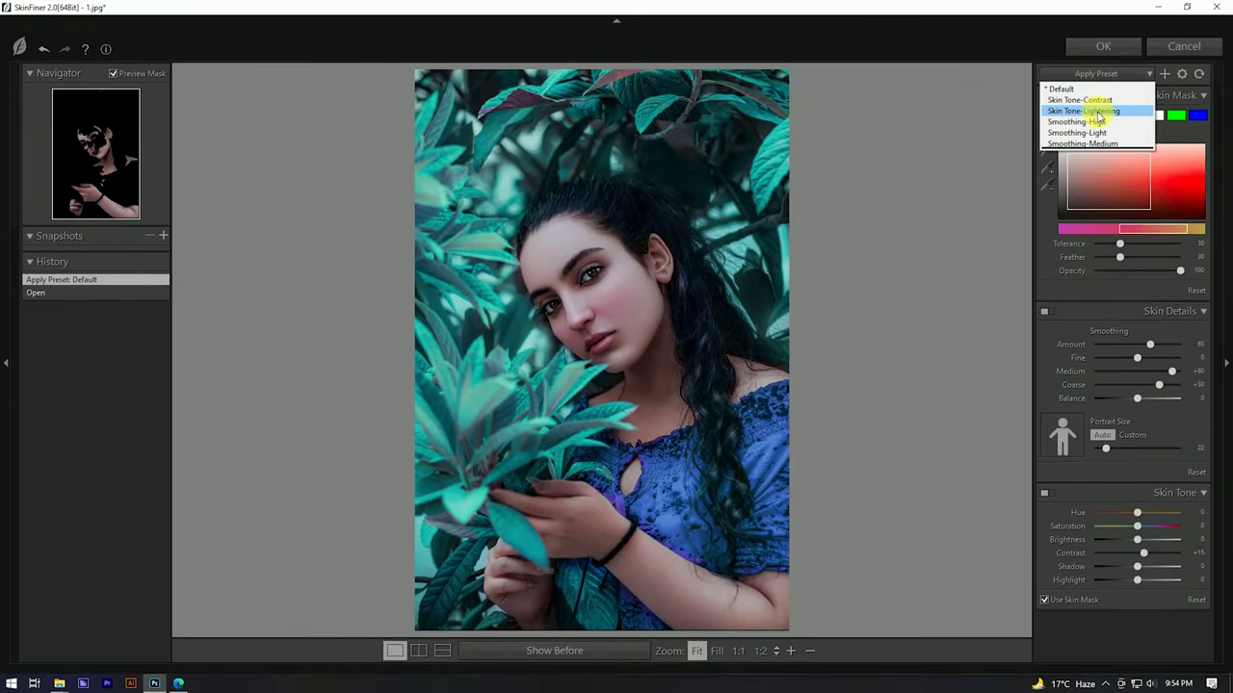
{"action": "left_click", "coordinate": [1099, 122]}
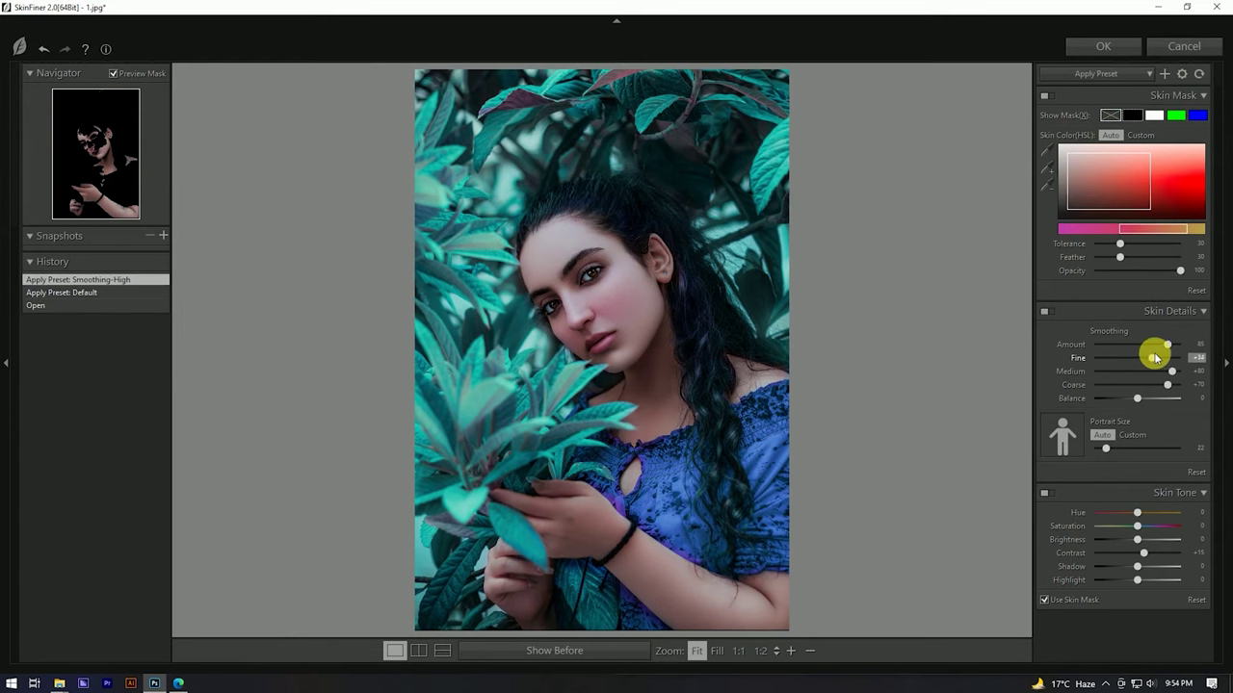
{"action": "left_click_drag", "start_coordinate": [1160, 357], "coordinate": [1159, 358]}
{"action": "left_click", "coordinate": [624, 321]}
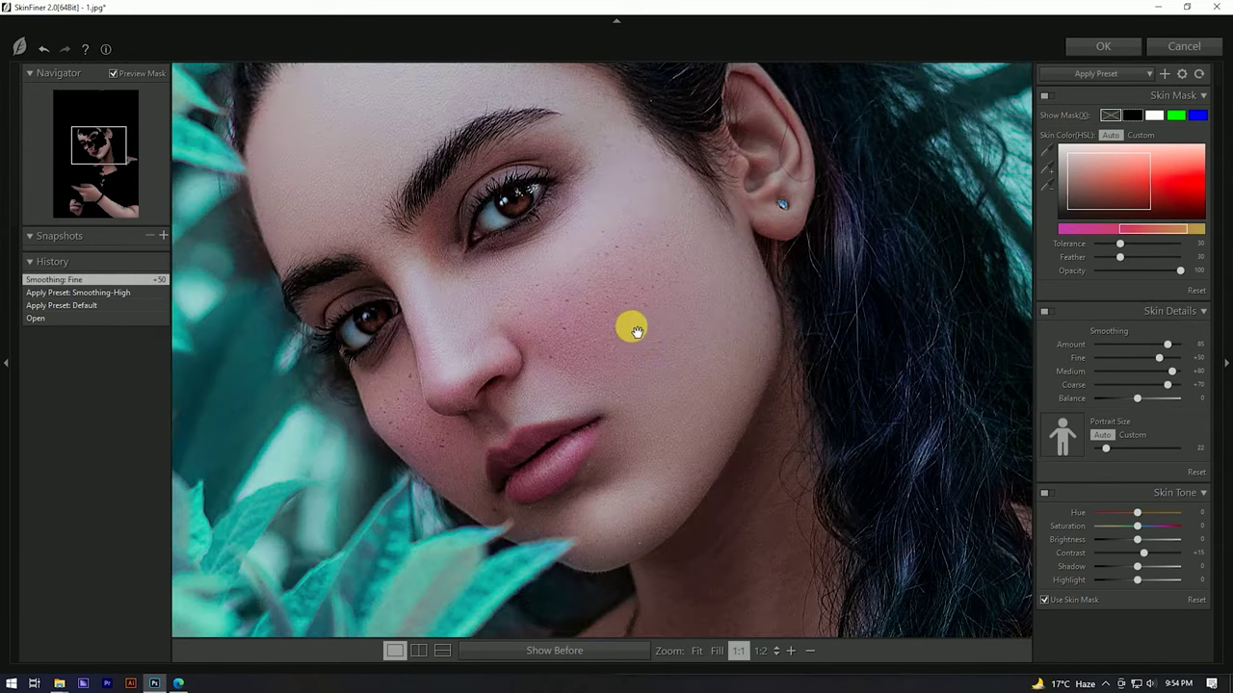
{"action": "left_click_drag", "start_coordinate": [1077, 369], "coordinate": [1140, 338]}
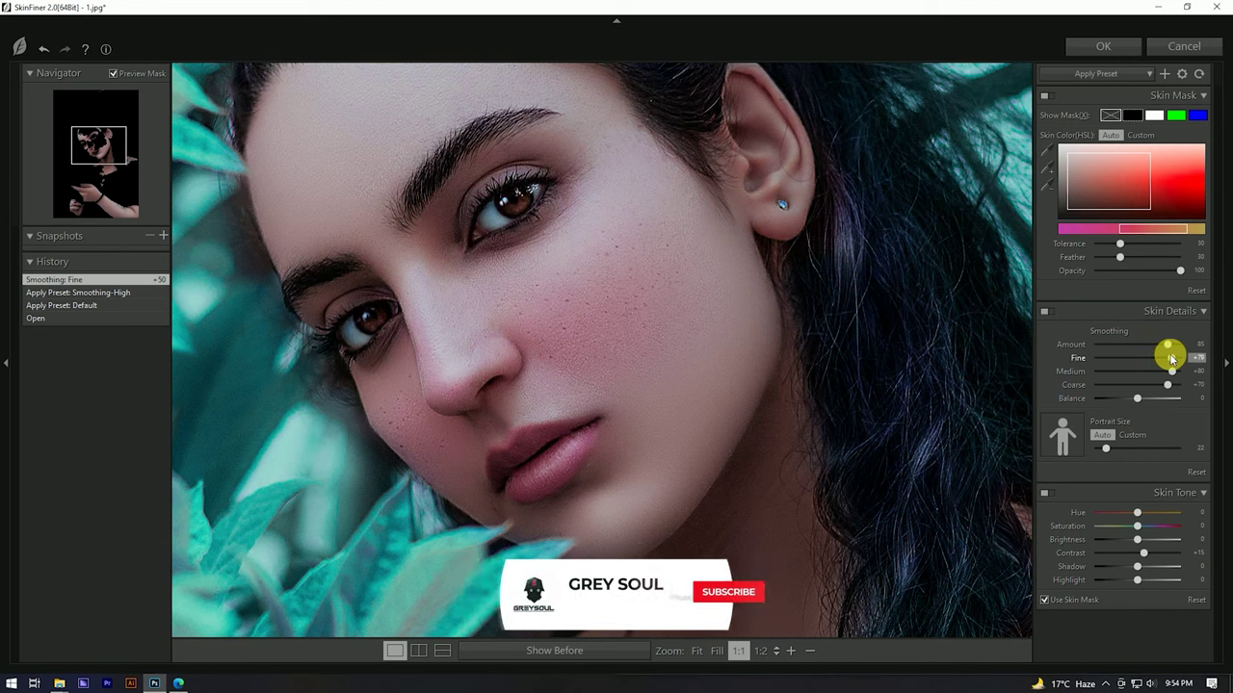
{"action": "left_click", "coordinate": [695, 312]}
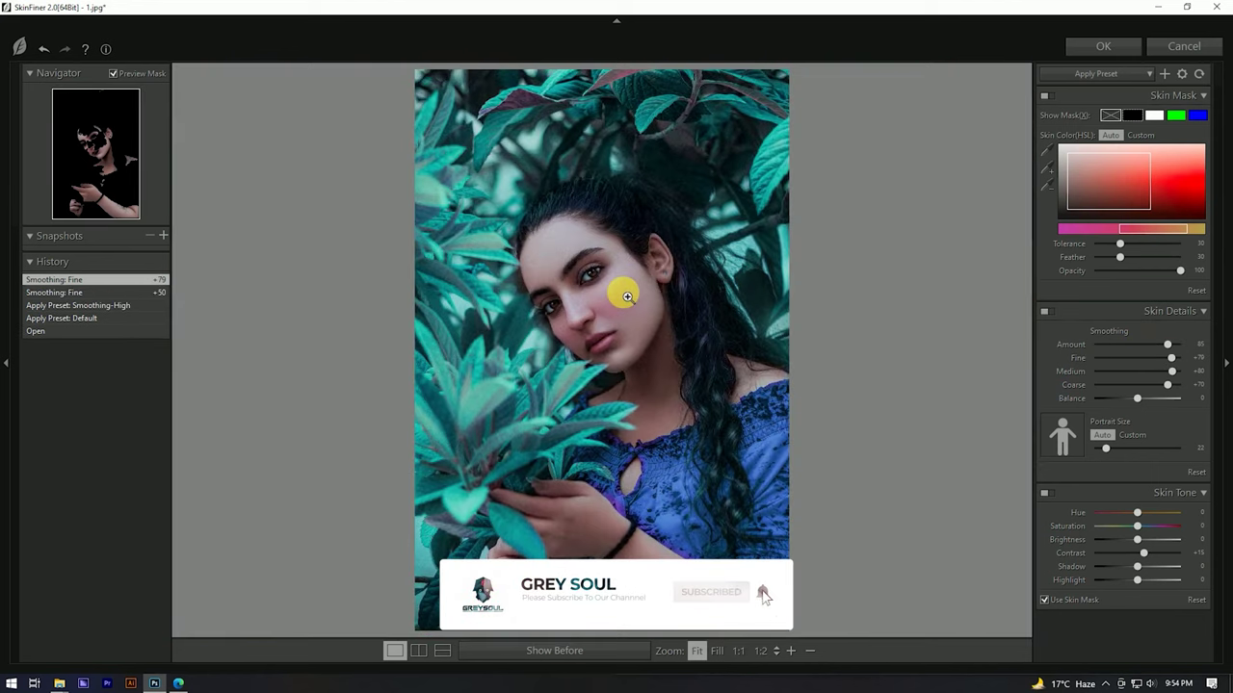
{"action": "left_click", "coordinate": [626, 294]}
{"action": "left_click", "coordinate": [1103, 72]}
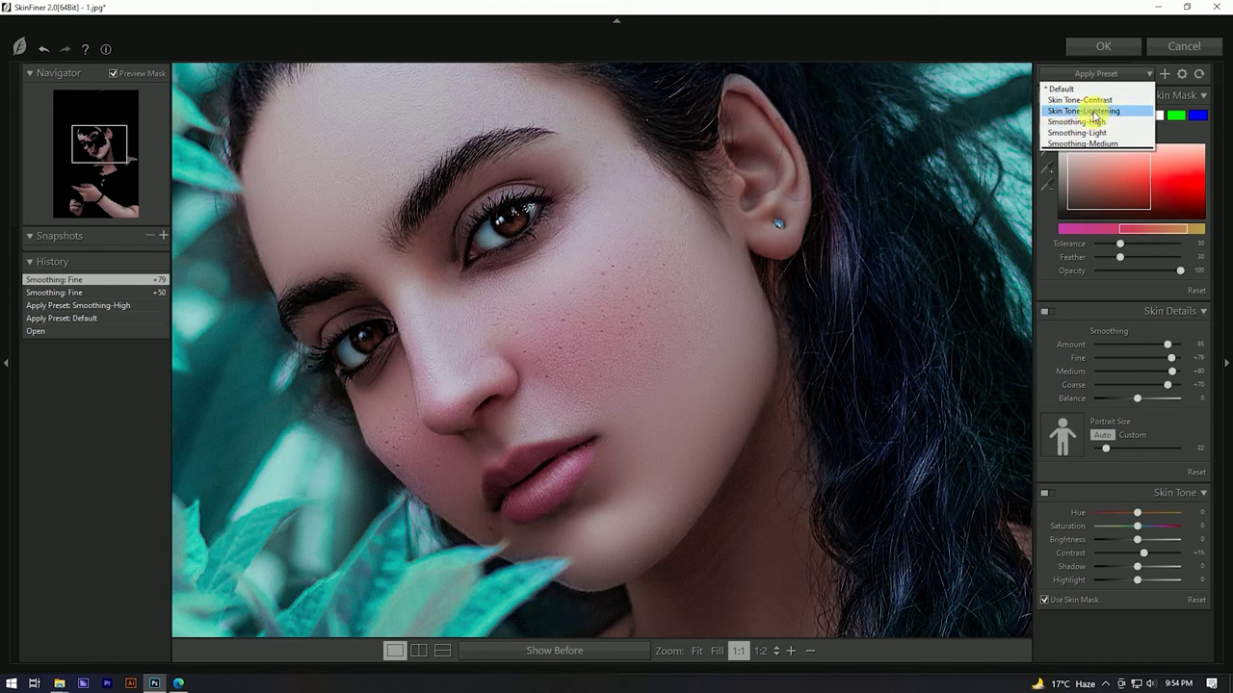
Step: Apply the Skin Tone-Lightening preset and lower the smoothing balance to -12
{"action": "left_click", "coordinate": [1093, 112]}
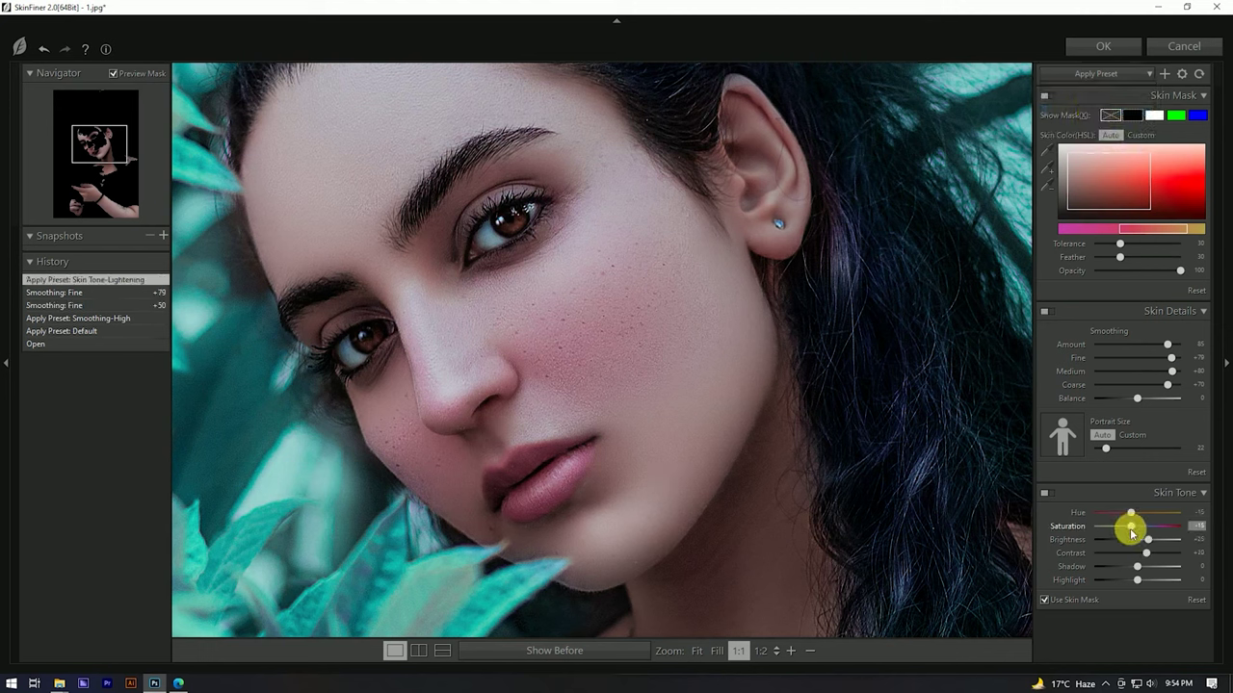
{"action": "left_click", "coordinate": [1153, 401]}
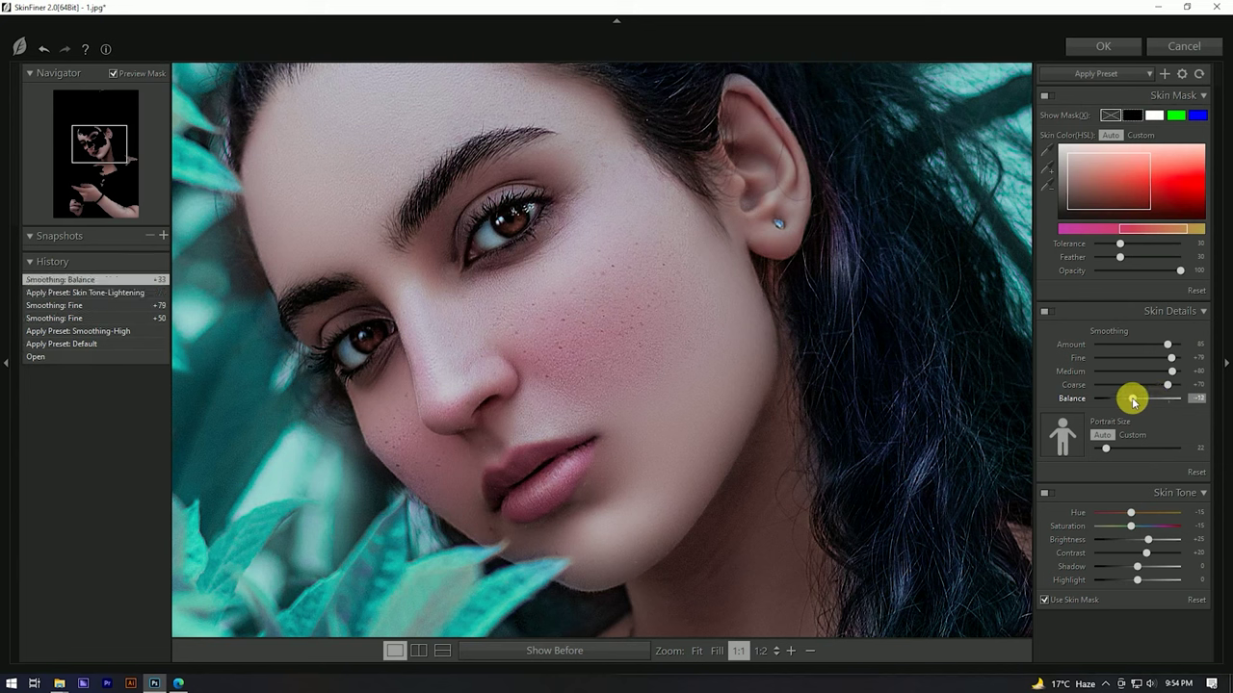
{"action": "left_click_drag", "start_coordinate": [1134, 400], "coordinate": [1133, 400]}
Step: Reapply Smoothing-High with fine smoothing at +61, fit the preview, and apply the retouch
{"action": "left_click", "coordinate": [1103, 73]}
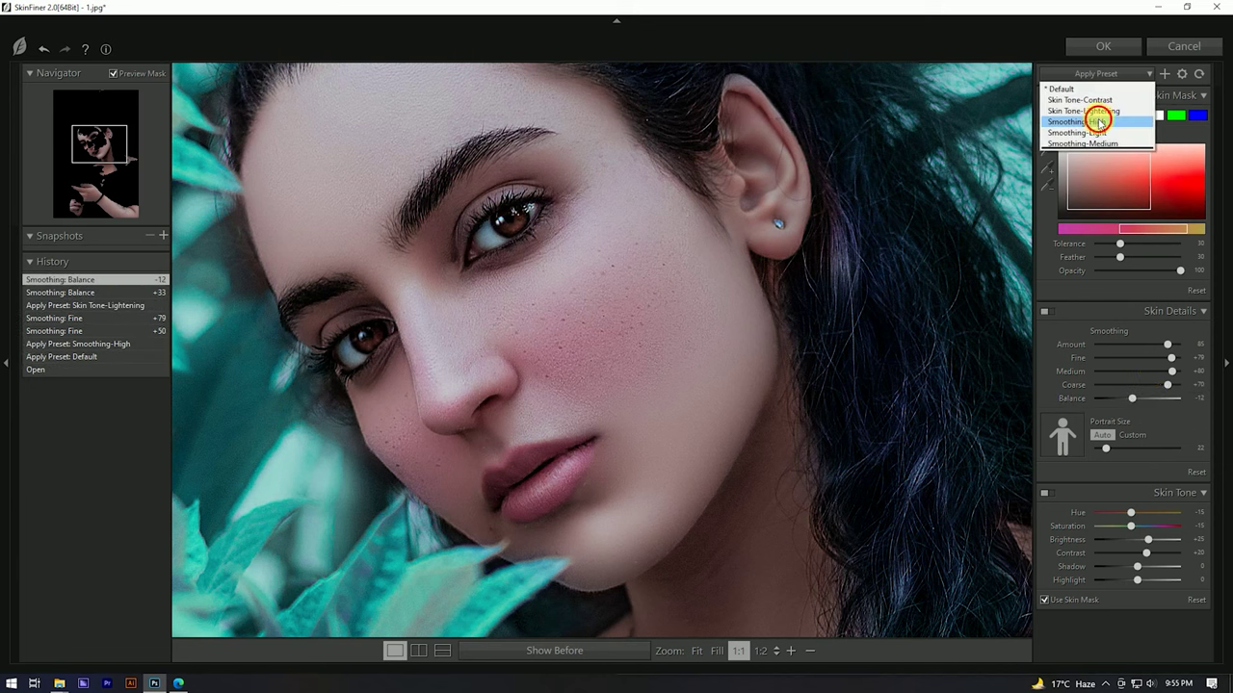
{"action": "left_click", "coordinate": [1099, 121]}
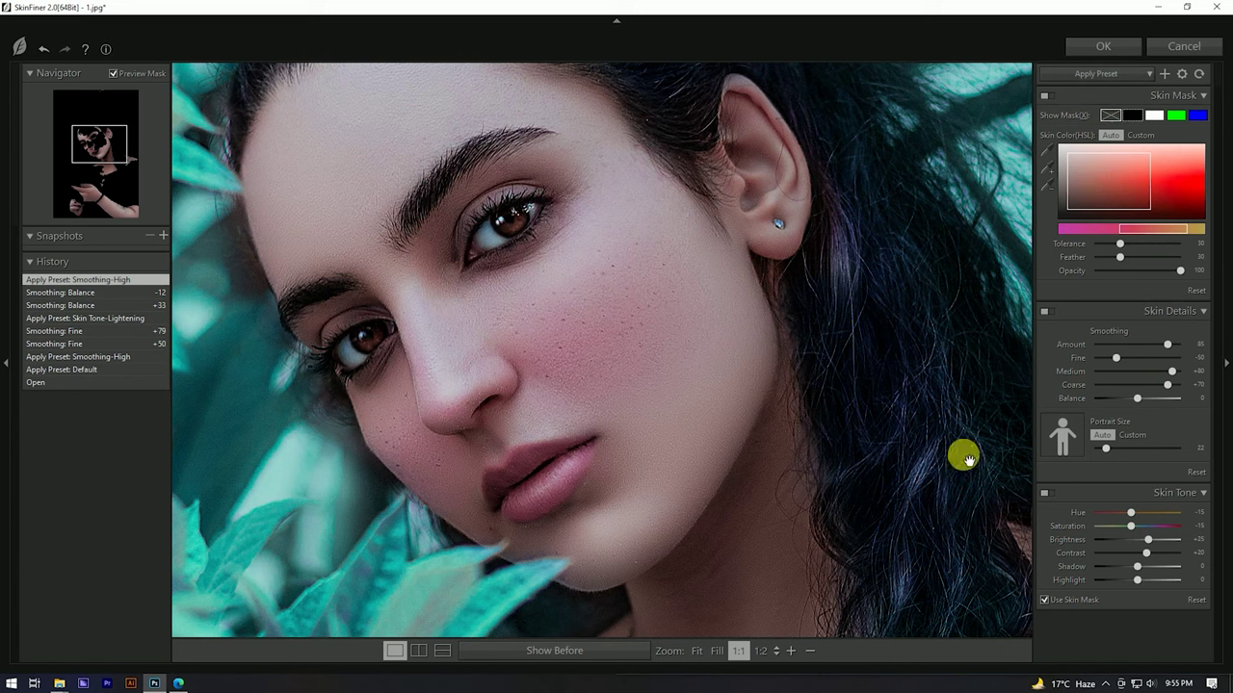
{"action": "left_click_drag", "start_coordinate": [1115, 357], "coordinate": [1163, 357]}
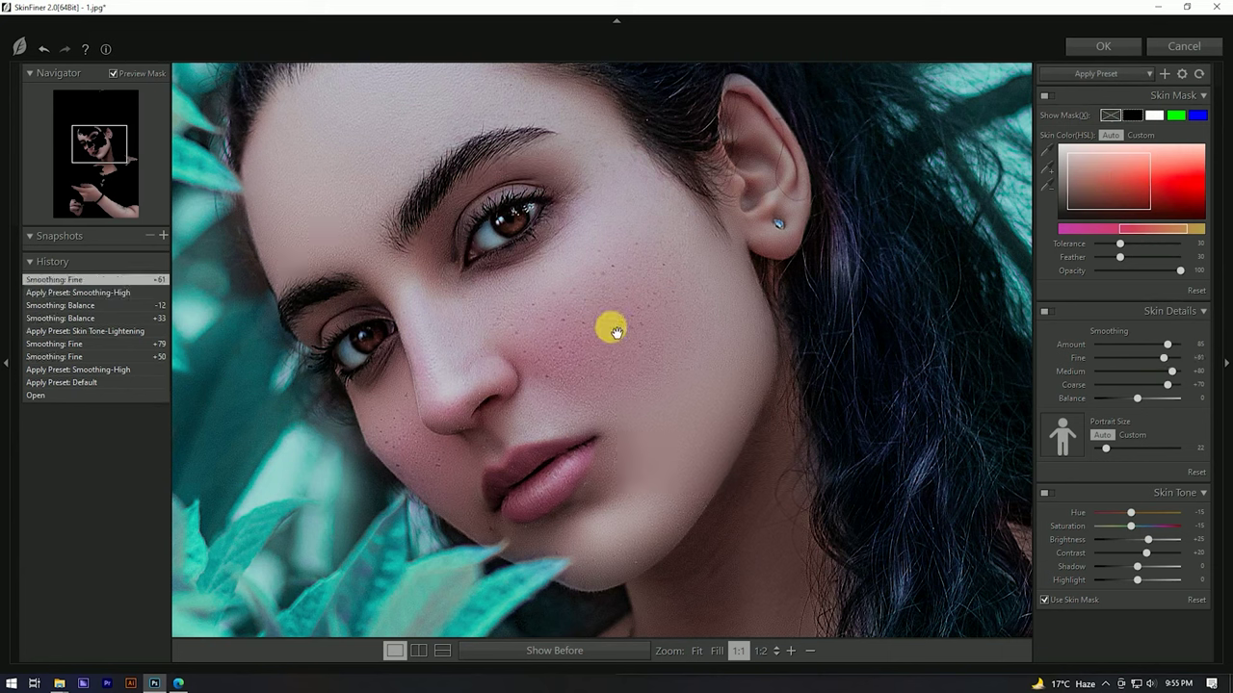
{"action": "left_click_drag", "start_coordinate": [582, 312], "coordinate": [605, 290]}
{"action": "left_click", "coordinate": [605, 291]}
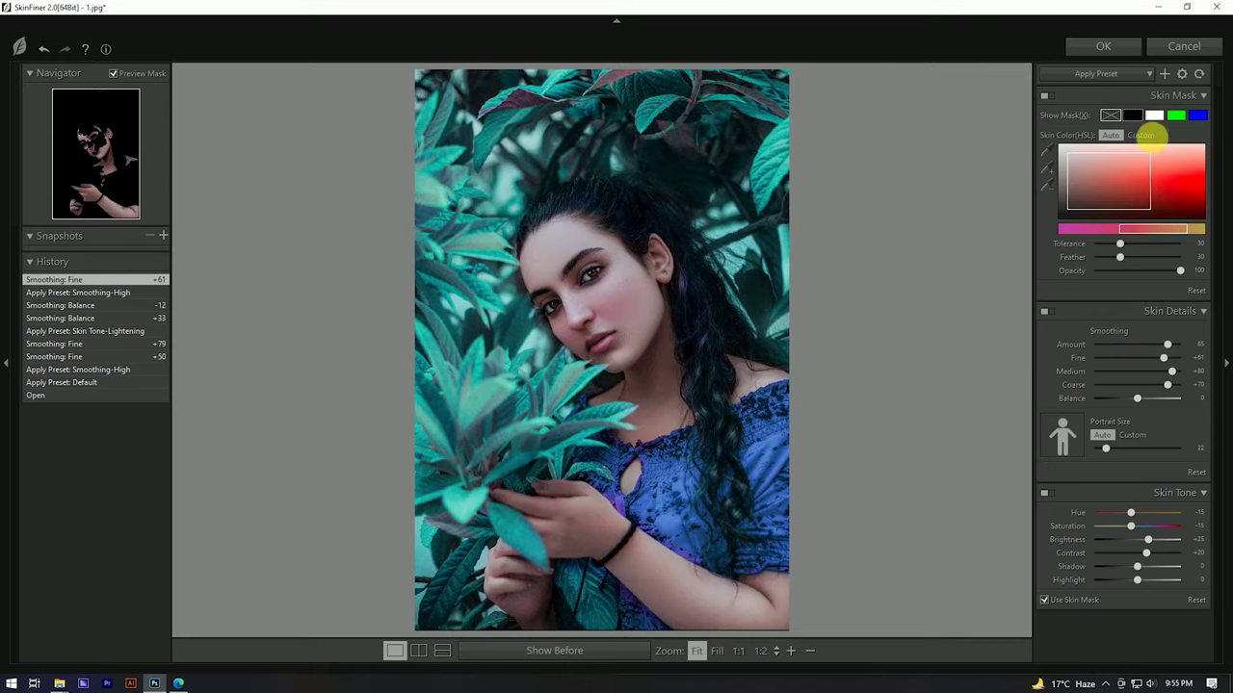
{"action": "left_click", "coordinate": [1101, 50]}
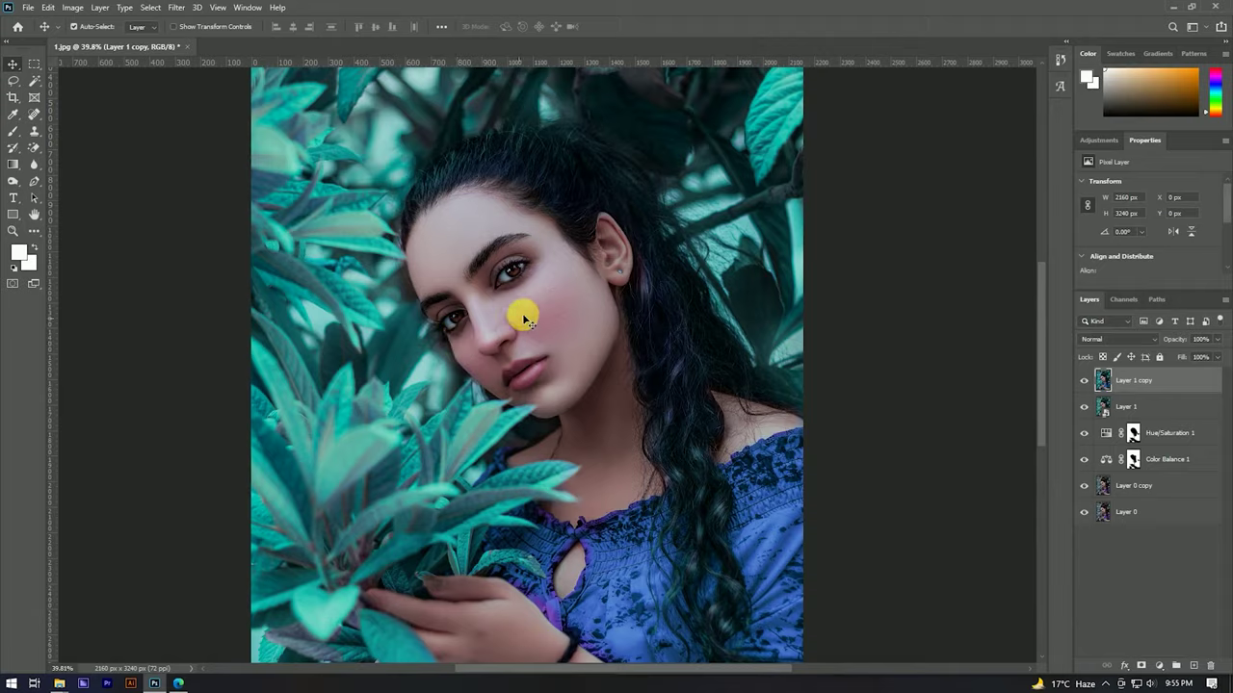
Step: Zoom in on the lips and switch to the Pen tool for drawing paths
{"action": "scroll", "coordinate": [520, 309], "scroll_direction": "up", "scroll_amount": 3}
{"action": "scroll", "coordinate": [622, 356], "scroll_direction": "down", "scroll_amount": 2}
{"action": "scroll", "coordinate": [606, 371], "scroll_direction": "down", "scroll_amount": 2}
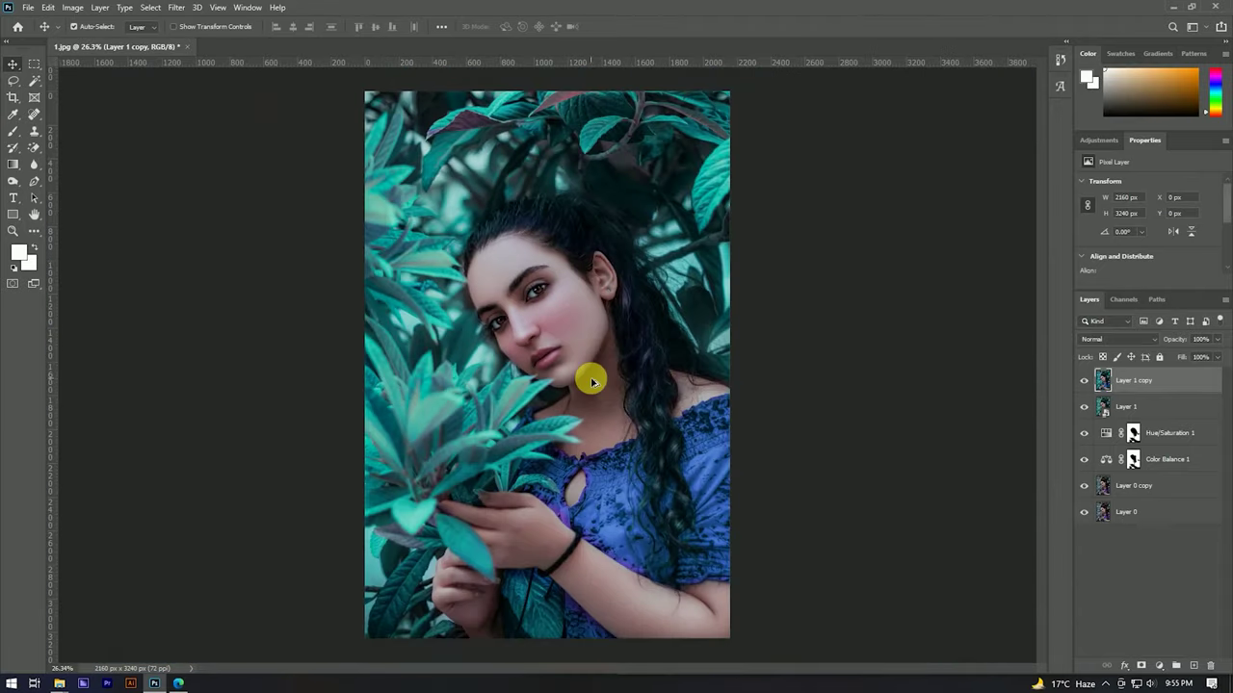
{"action": "right_click", "coordinate": [1171, 384]}
{"action": "left_click", "coordinate": [1202, 382]}
{"action": "scroll", "coordinate": [559, 440], "scroll_direction": "up", "scroll_amount": 2}
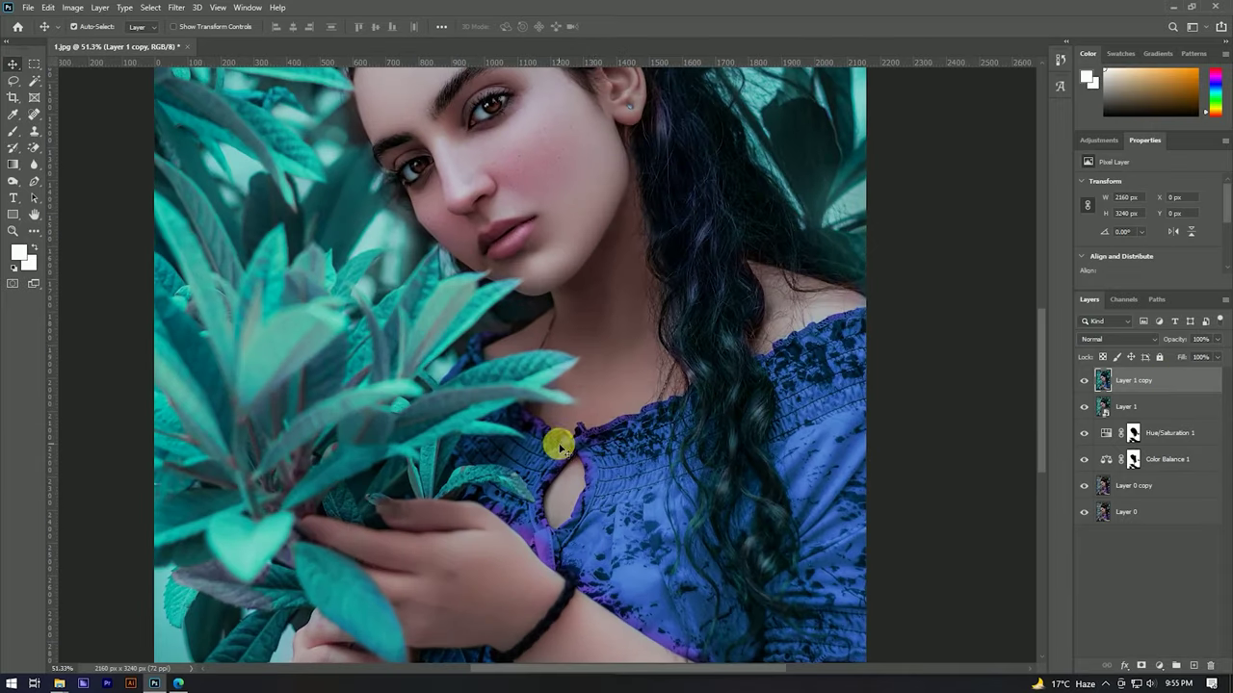
{"action": "scroll", "coordinate": [611, 506], "scroll_direction": "up", "scroll_amount": 1}
{"action": "scroll", "coordinate": [494, 375], "scroll_direction": "up", "scroll_amount": 2}
{"action": "scroll", "coordinate": [594, 498], "scroll_direction": "up", "scroll_amount": 1}
{"action": "scroll", "coordinate": [577, 418], "scroll_direction": "up", "scroll_amount": 1}
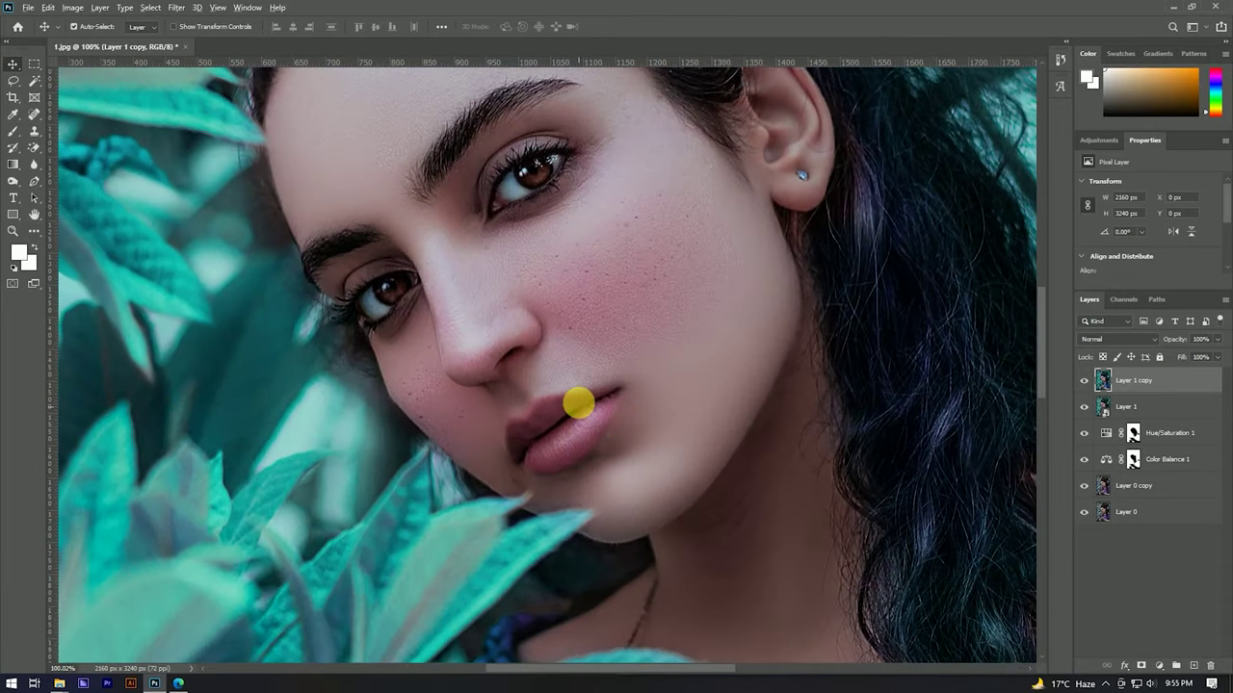
{"action": "scroll", "coordinate": [577, 402], "scroll_direction": "up", "scroll_amount": 2}
{"action": "scroll", "coordinate": [492, 456], "scroll_direction": "up", "scroll_amount": 1}
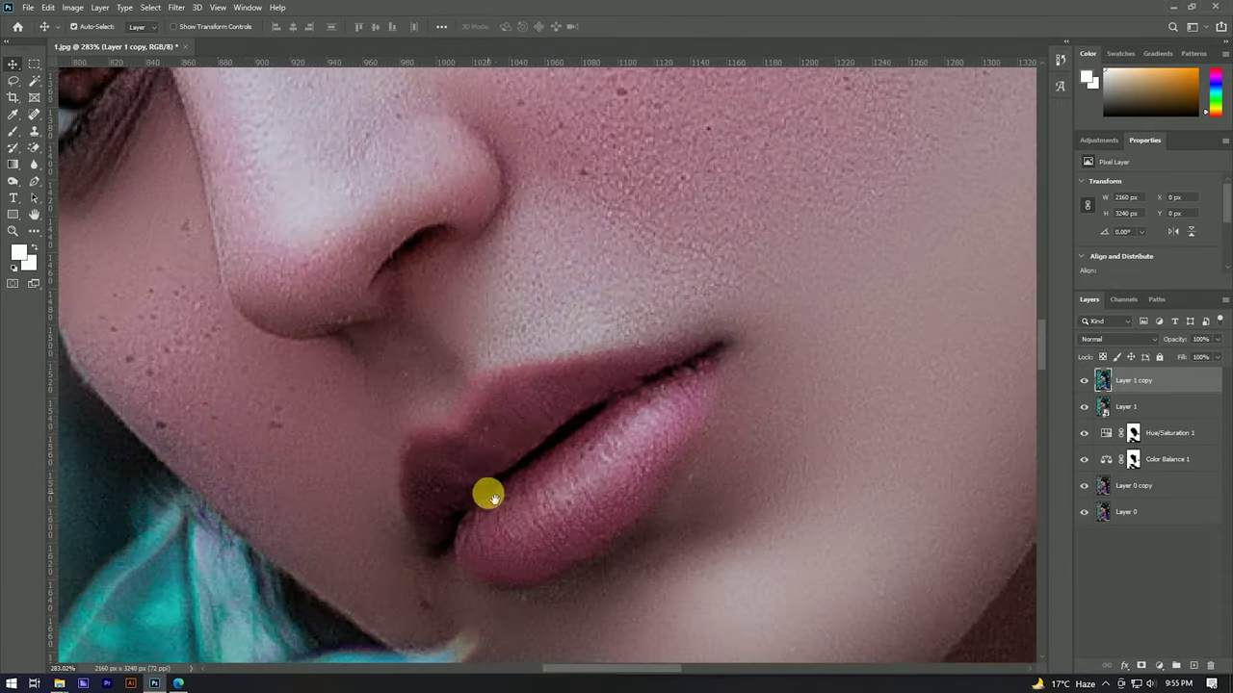
{"action": "scroll", "coordinate": [488, 492], "scroll_direction": "up", "scroll_amount": 1}
{"action": "left_click", "coordinate": [32, 181]}
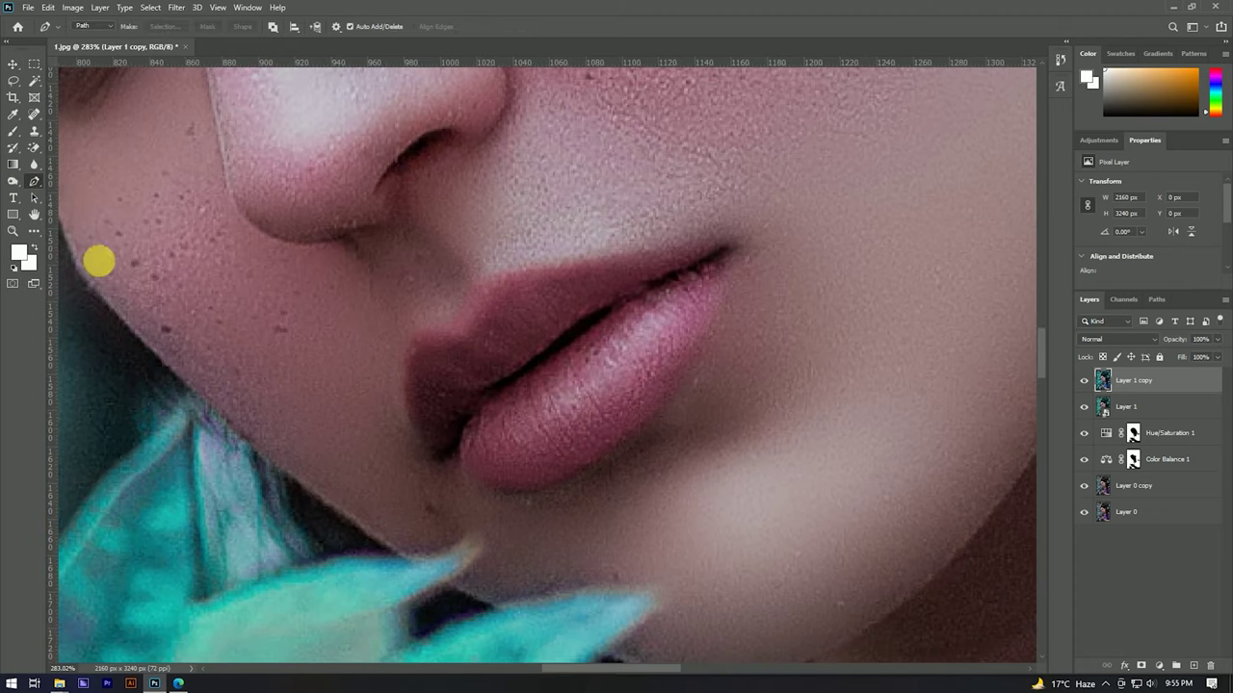
Step: Trace a closed pen path around the upper and lower lip edges
{"action": "scroll", "coordinate": [440, 421], "scroll_direction": "up", "scroll_amount": 1}
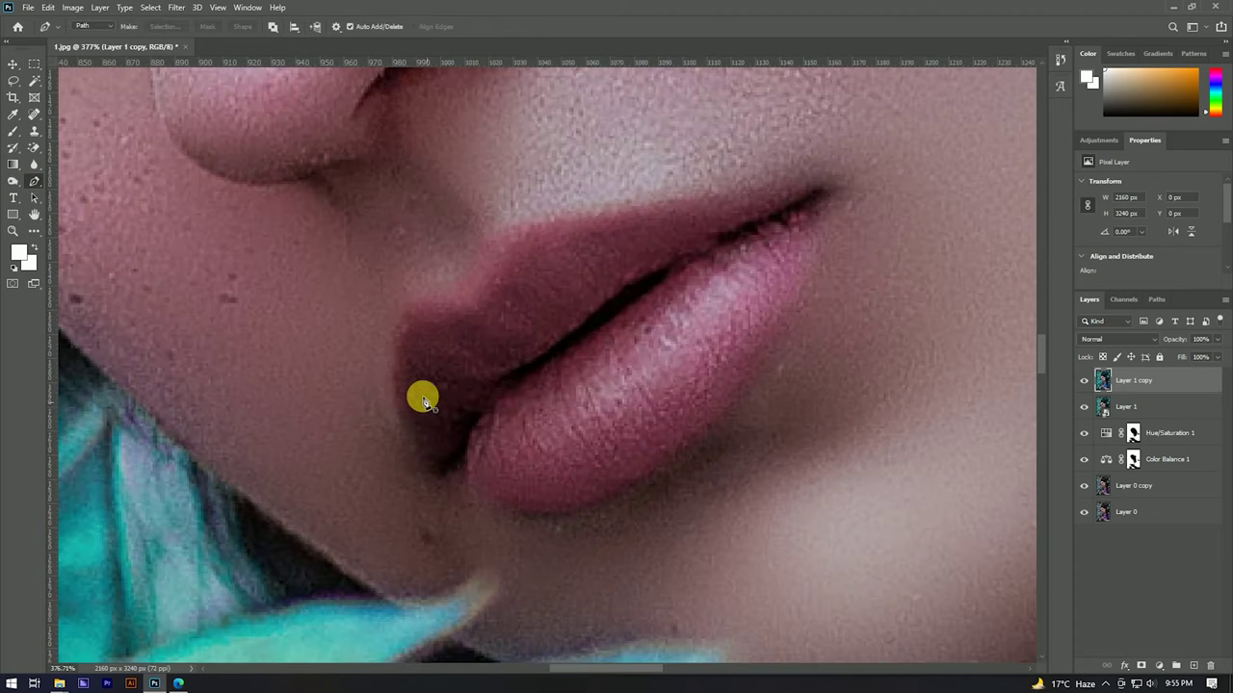
{"action": "left_click", "coordinate": [432, 478]}
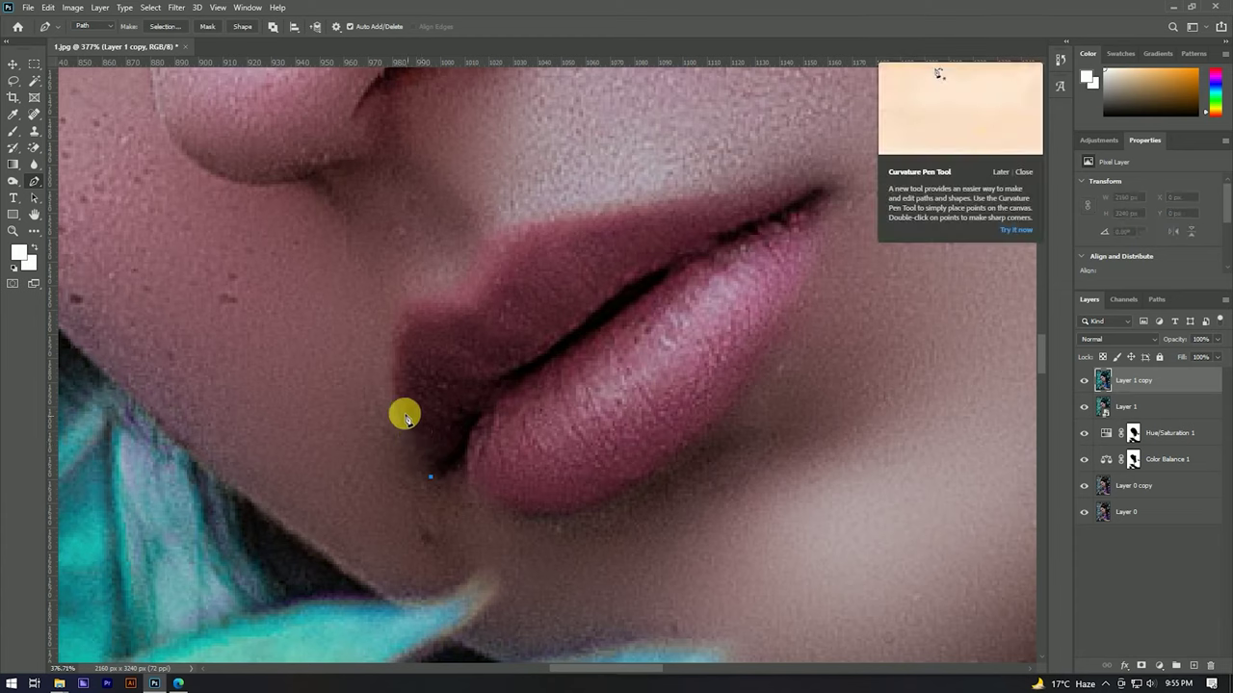
{"action": "left_click_drag", "start_coordinate": [394, 389], "coordinate": [392, 341]}
{"action": "left_click_drag", "start_coordinate": [443, 299], "coordinate": [473, 284]}
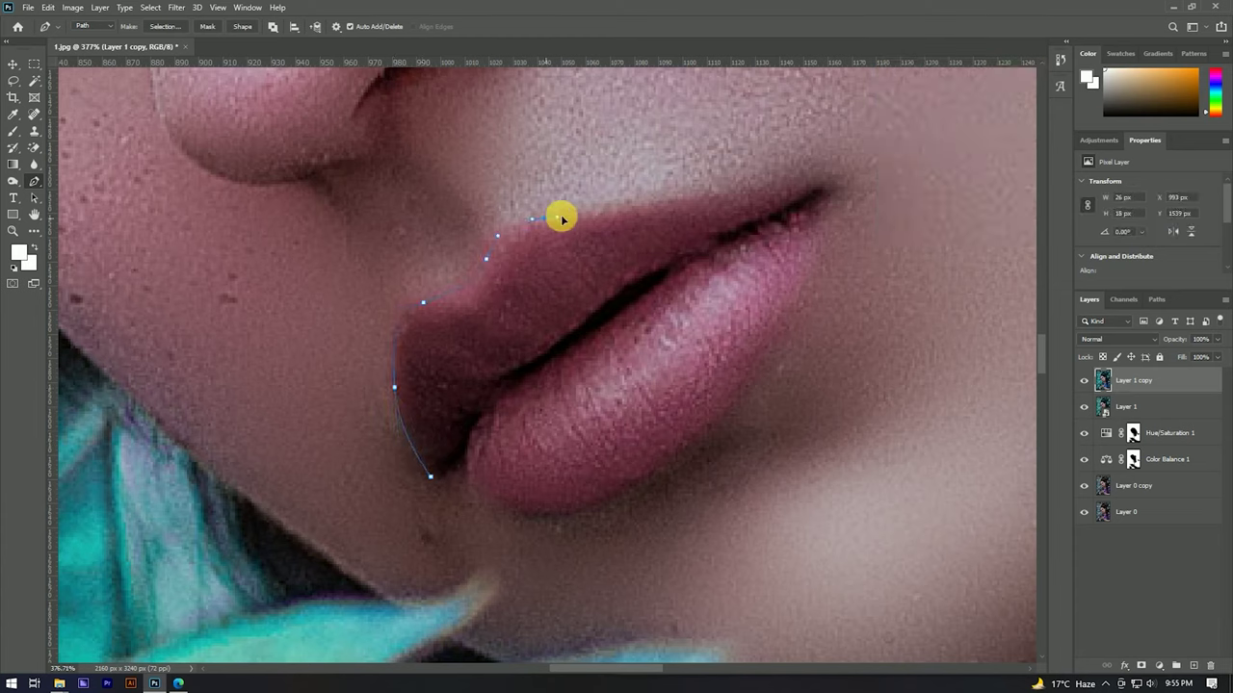
{"action": "left_click", "coordinate": [780, 200]}
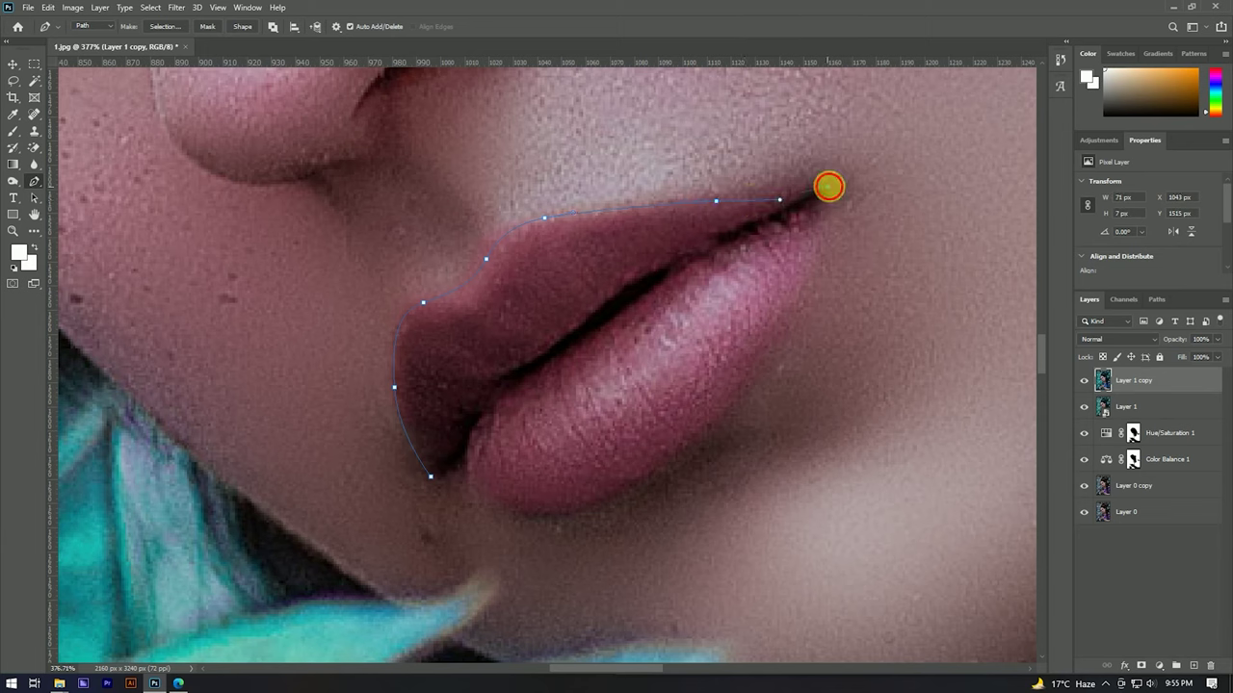
{"action": "mouse_move", "coordinate": [737, 395]}
{"action": "left_mouse_down"}
{"action": "mouse_move", "coordinate": [640, 486]}
{"action": "mouse_move", "coordinate": [592, 513]}
{"action": "left_mouse_up"}
{"action": "left_click_drag", "start_coordinate": [513, 508], "coordinate": [481, 489]}
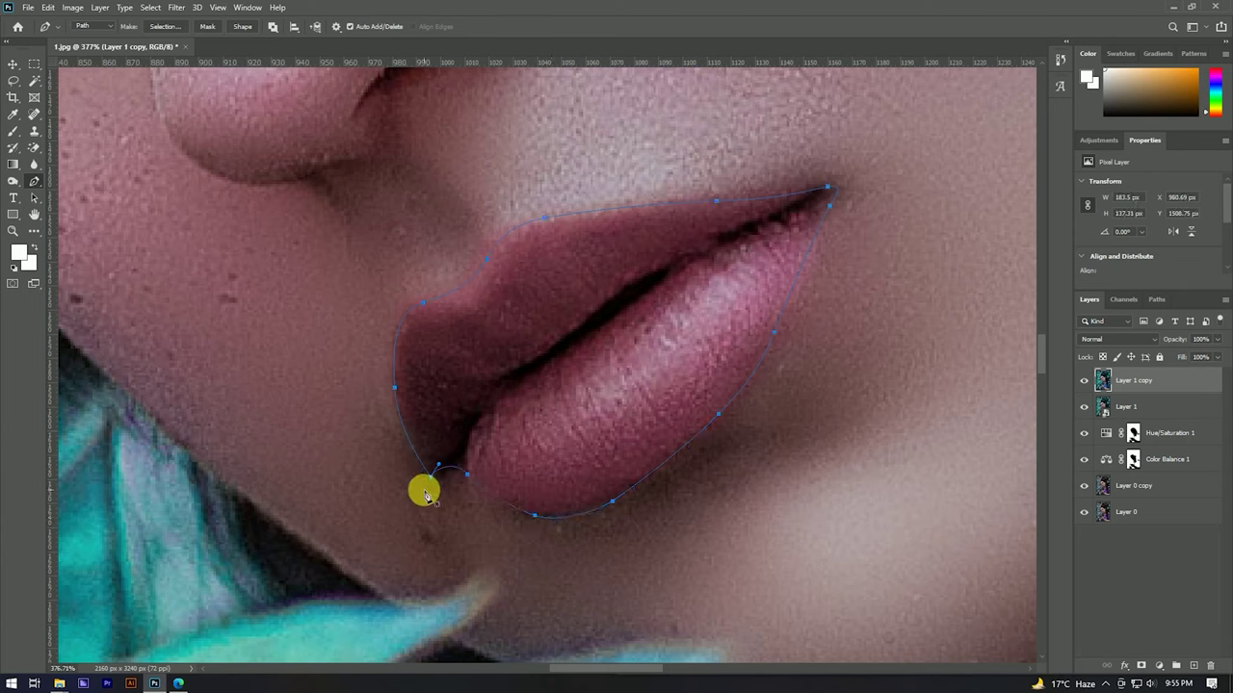
Step: Convert the lip path into a selection with a 1-pixel feather radius
{"action": "right_click", "coordinate": [544, 327]}
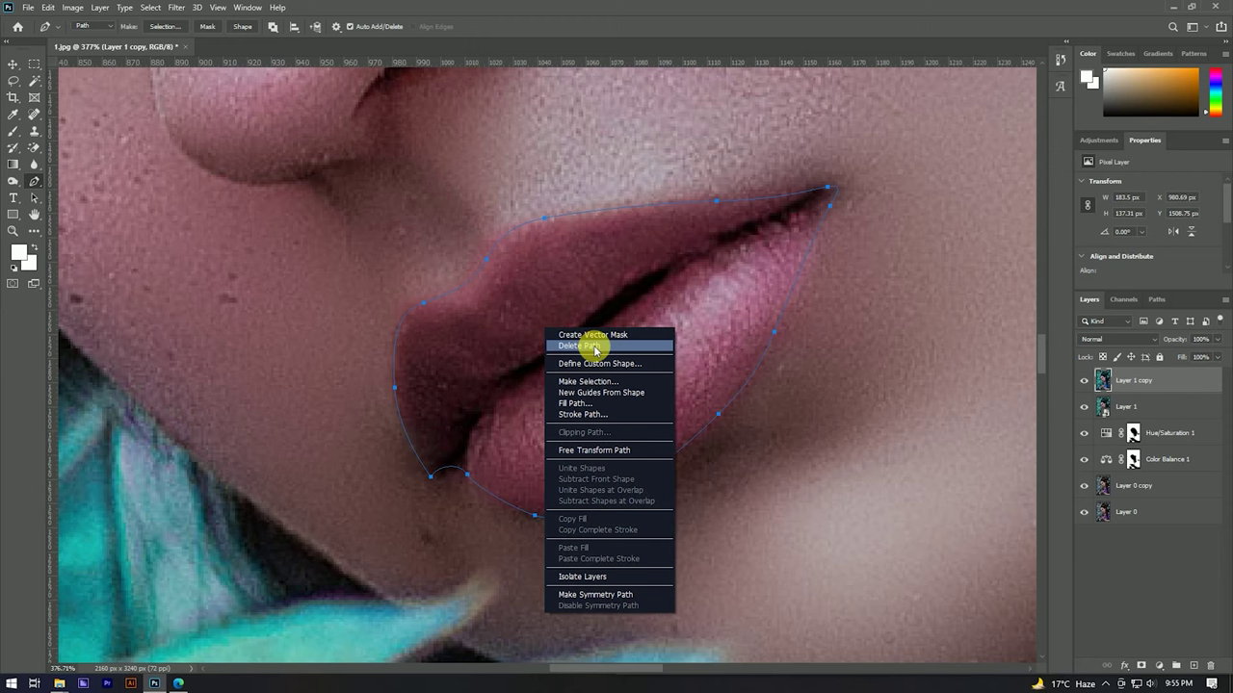
{"action": "left_click", "coordinate": [598, 381]}
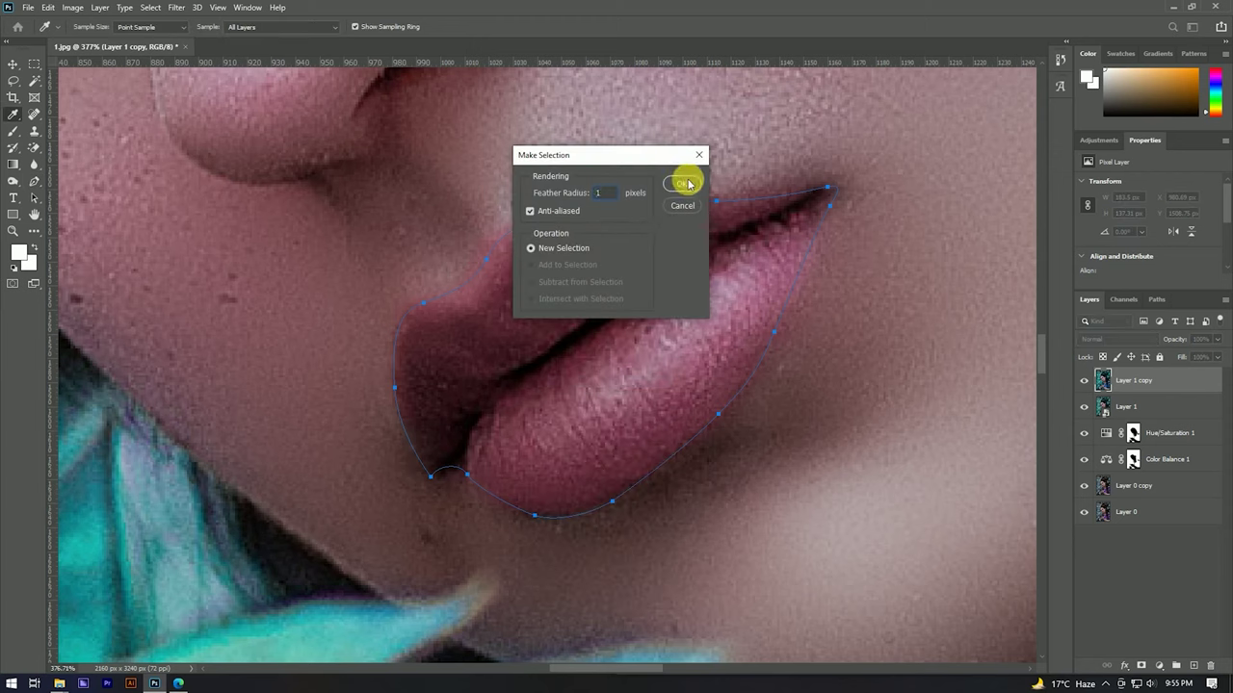
{"action": "left_click", "coordinate": [681, 183]}
{"action": "scroll", "coordinate": [609, 323], "scroll_direction": "down", "scroll_amount": 2}
{"action": "scroll", "coordinate": [610, 322], "scroll_direction": "down", "scroll_amount": 3}
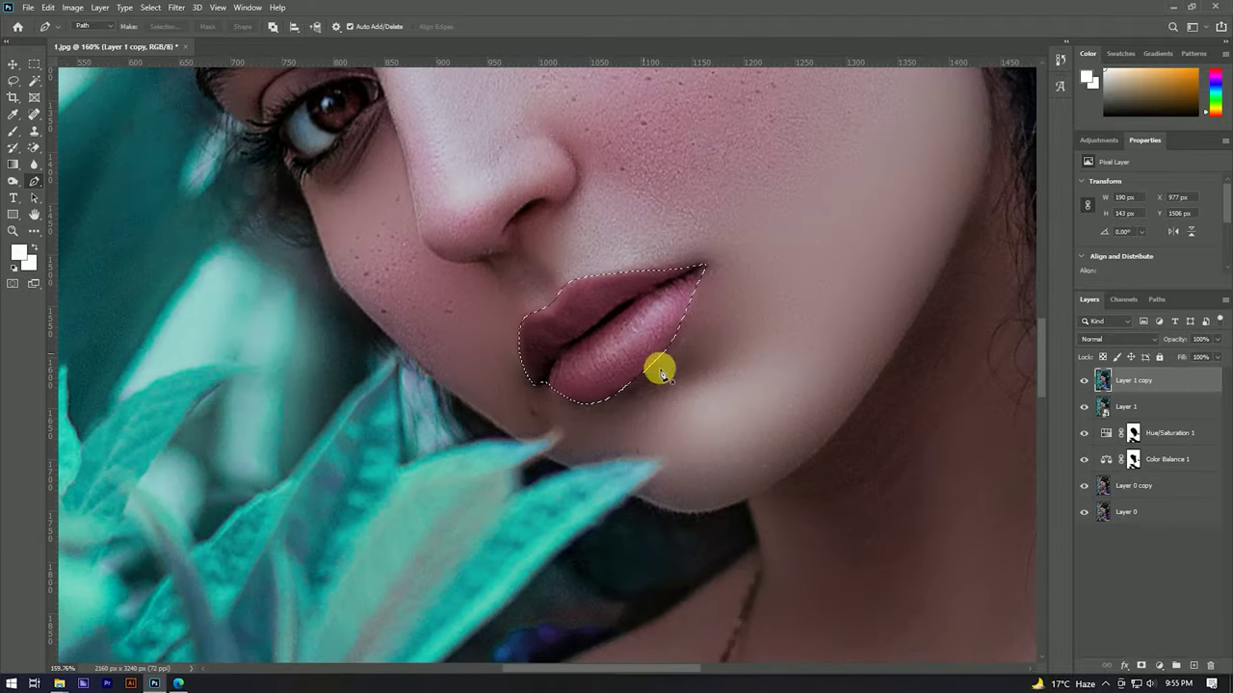
Step: Add a Solid Color fill layer in vivid pink #f82254 over the lips
{"action": "left_click", "coordinate": [1159, 666]}
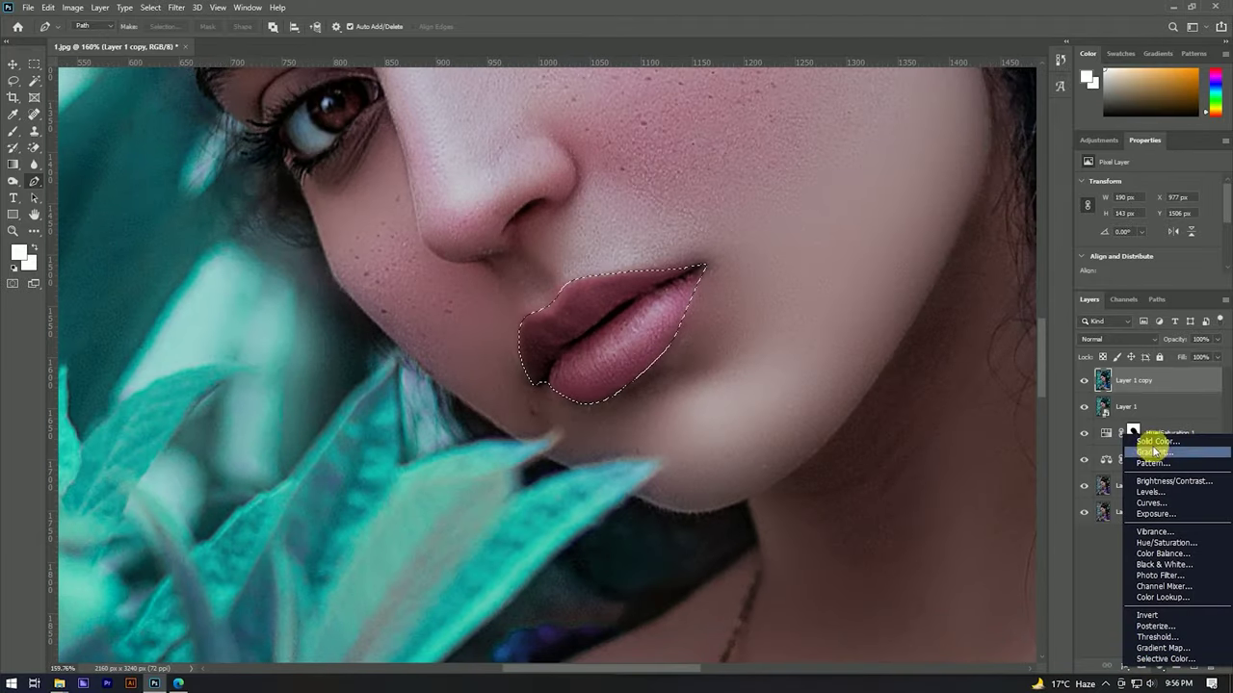
{"action": "left_click", "coordinate": [1153, 441]}
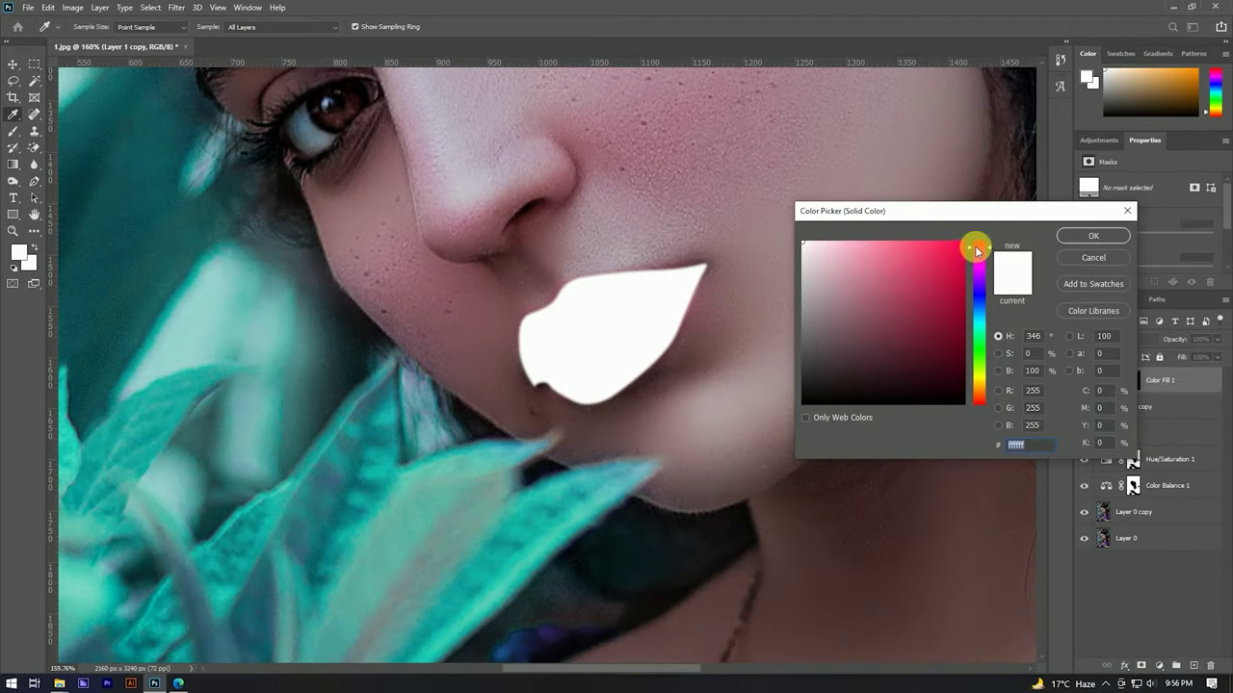
{"action": "left_click_drag", "start_coordinate": [944, 248], "coordinate": [949, 251]}
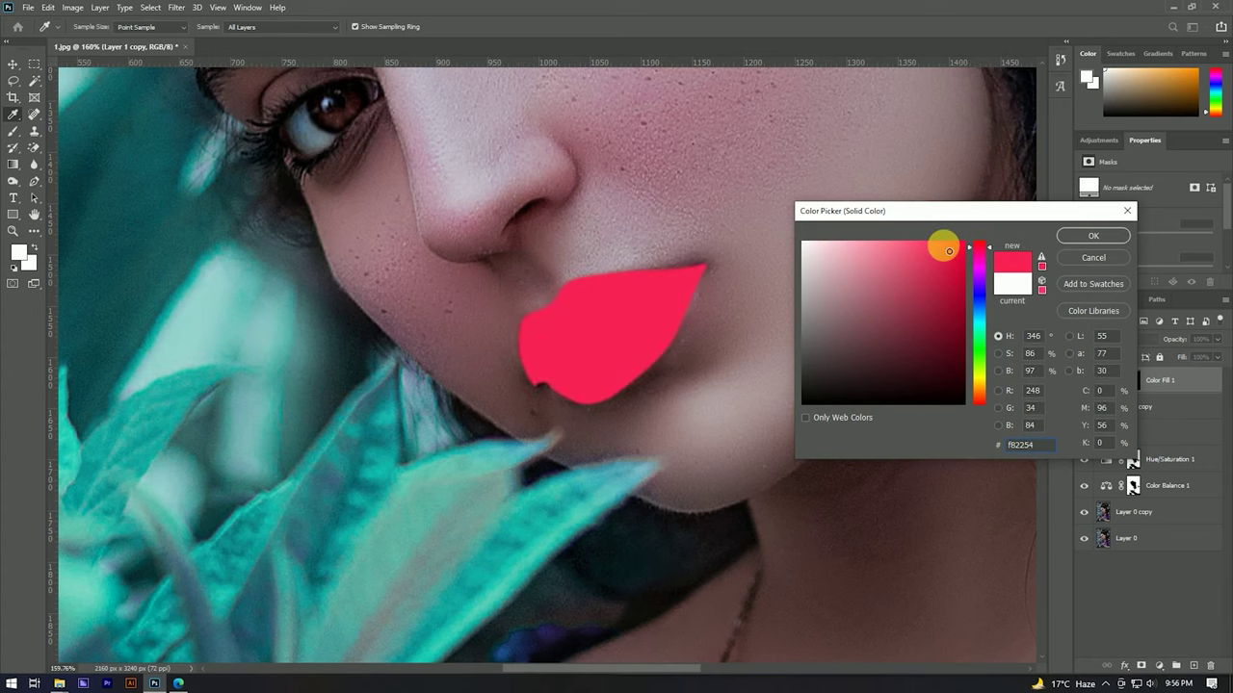
{"action": "left_click", "coordinate": [1079, 236]}
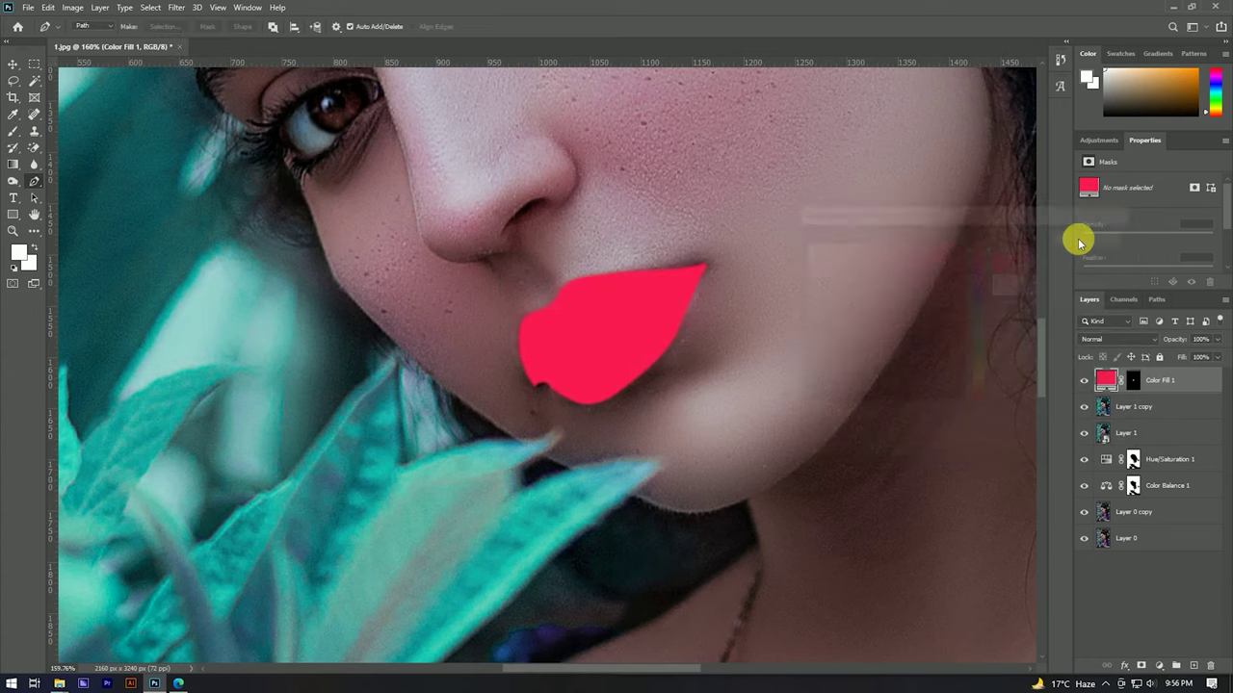
Step: Set the pink fill's blend mode to Linear Dodge (Add) at 57% opacity
{"action": "left_click", "coordinate": [1103, 338]}
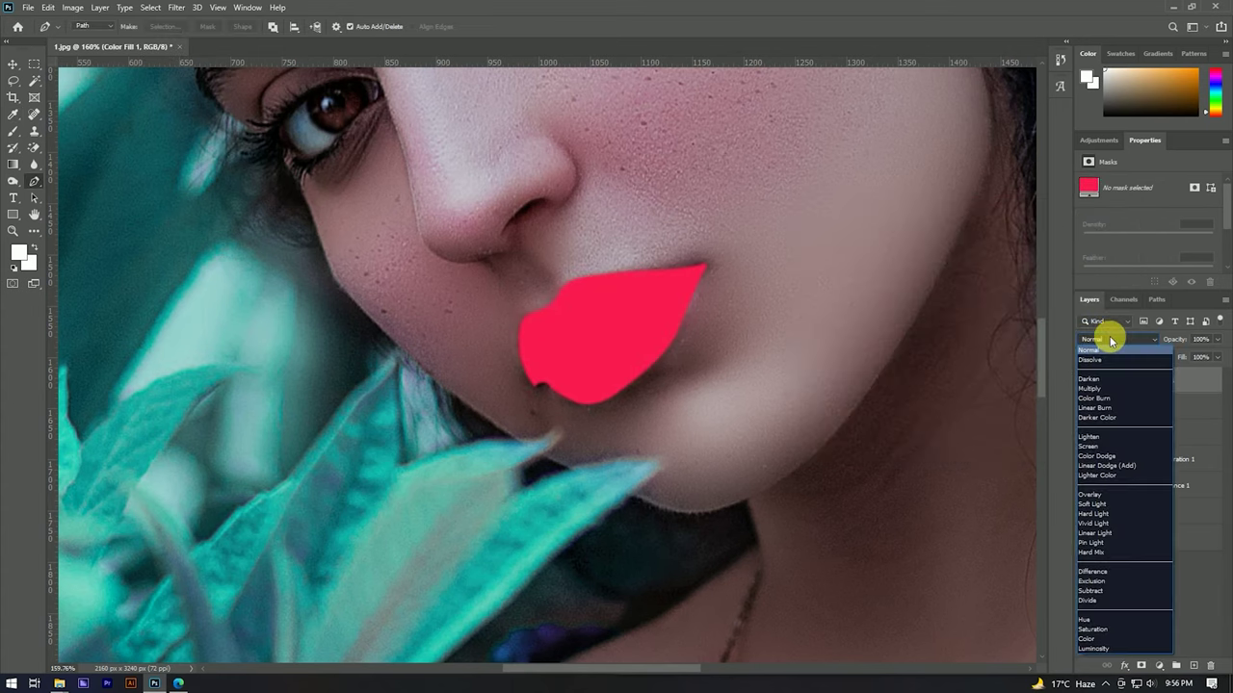
{"action": "left_click", "coordinate": [1103, 465]}
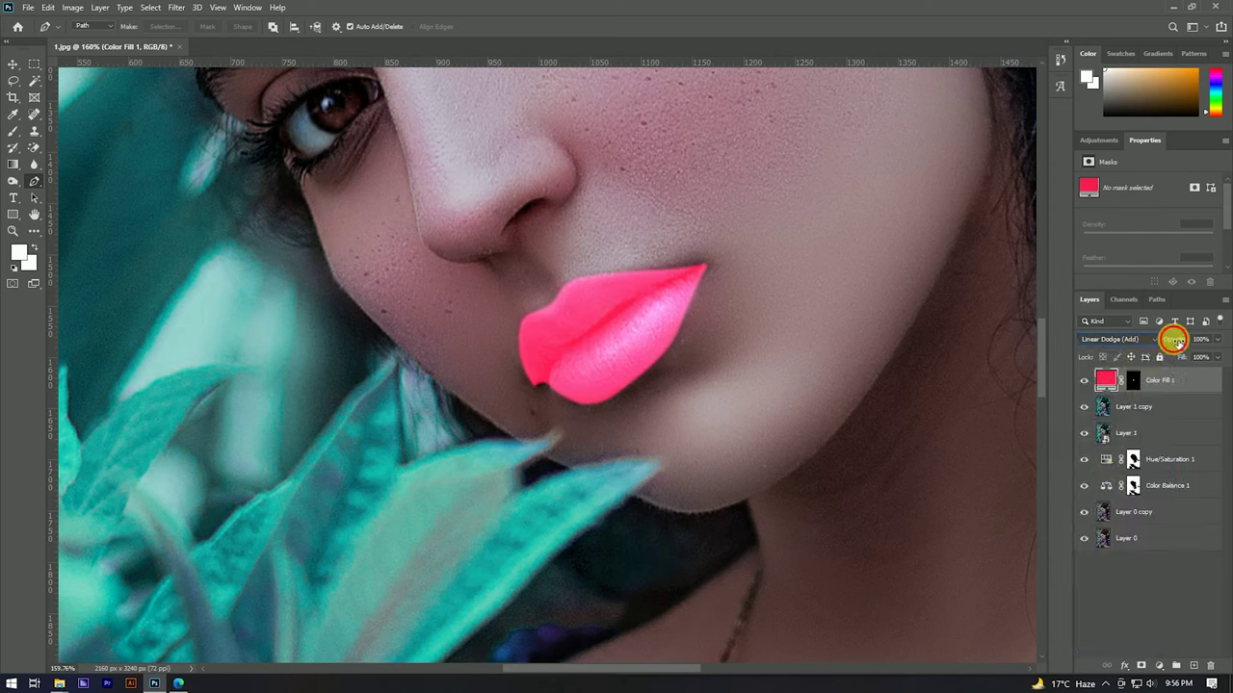
{"action": "left_click_drag", "start_coordinate": [1152, 343], "coordinate": [1150, 343]}
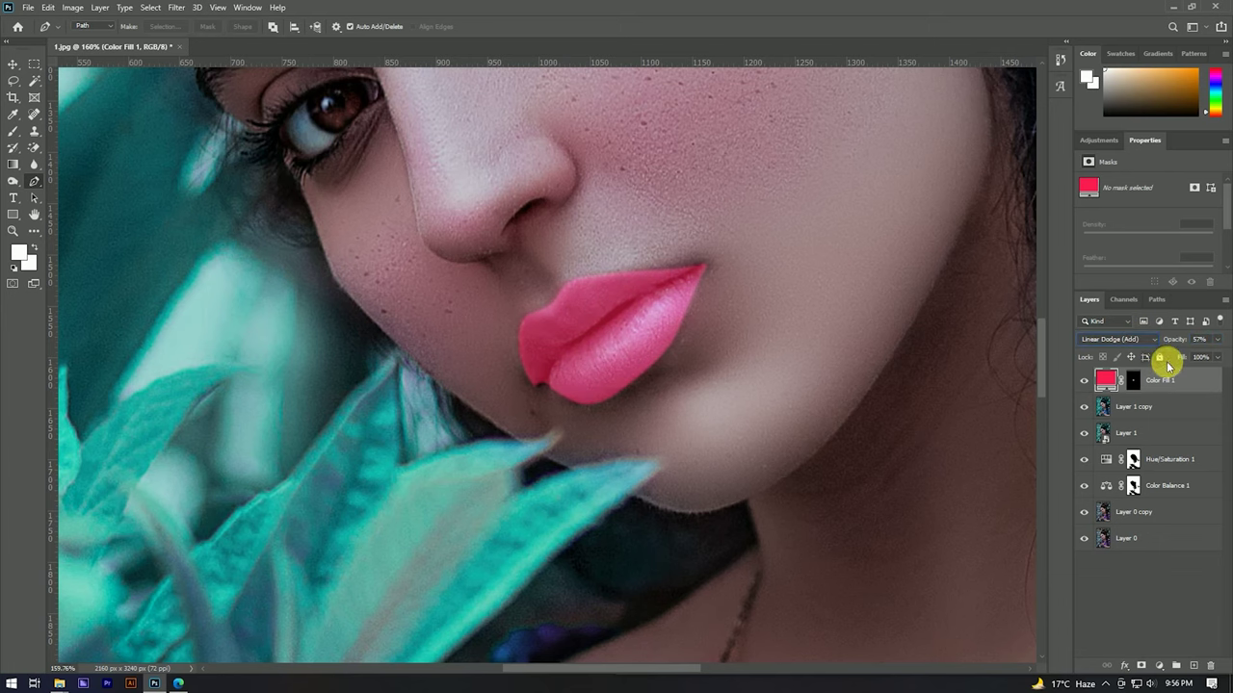
{"action": "left_click", "coordinate": [13, 62]}
Step: Lower the pink lip fill's opacity to 20%
{"action": "scroll", "coordinate": [703, 379], "scroll_direction": "down", "scroll_amount": 3}
{"action": "scroll", "coordinate": [700, 372], "scroll_direction": "down", "scroll_amount": 3}
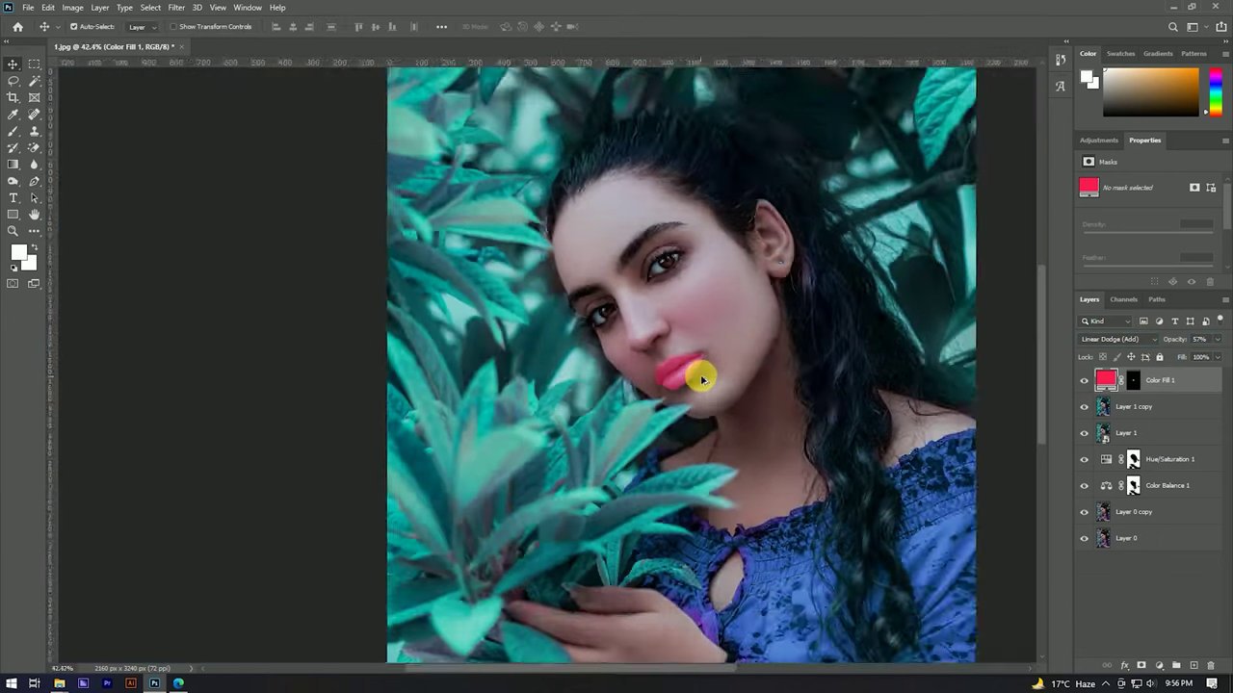
{"action": "scroll", "coordinate": [718, 361], "scroll_direction": "down", "scroll_amount": 2}
{"action": "scroll", "coordinate": [542, 342], "scroll_direction": "up", "scroll_amount": 3}
{"action": "scroll", "coordinate": [440, 330], "scroll_direction": "up", "scroll_amount": 1}
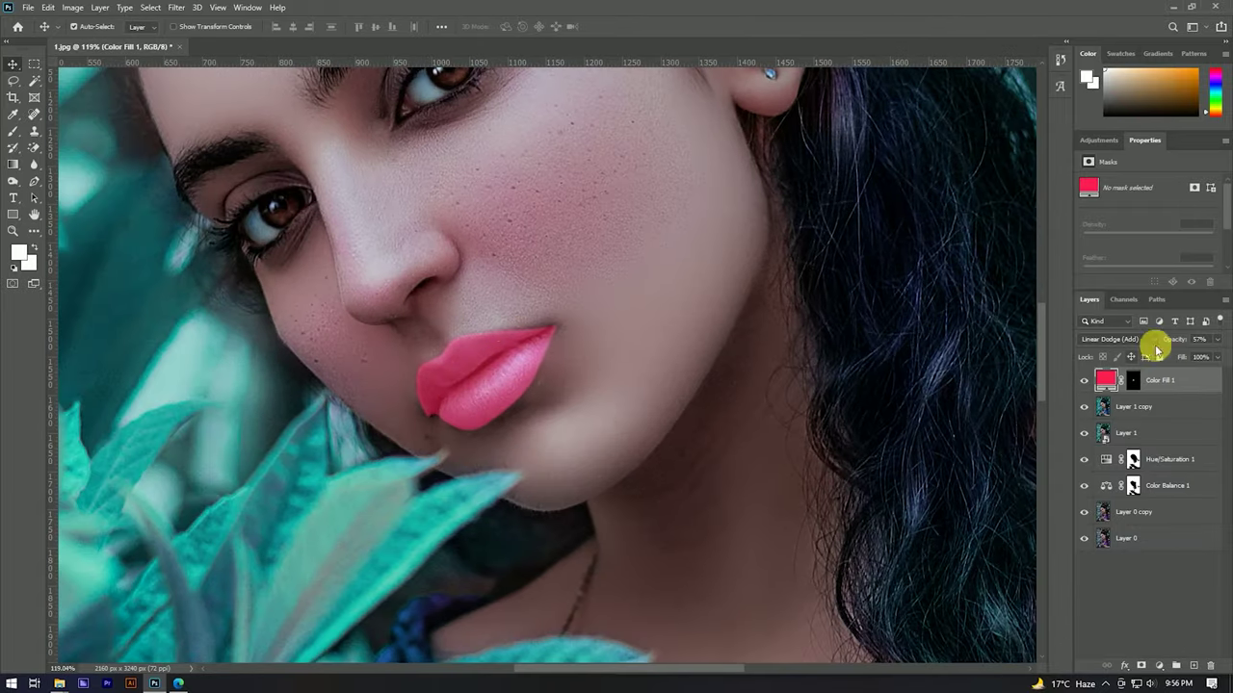
{"action": "left_click_drag", "start_coordinate": [1169, 339], "coordinate": [1162, 340]}
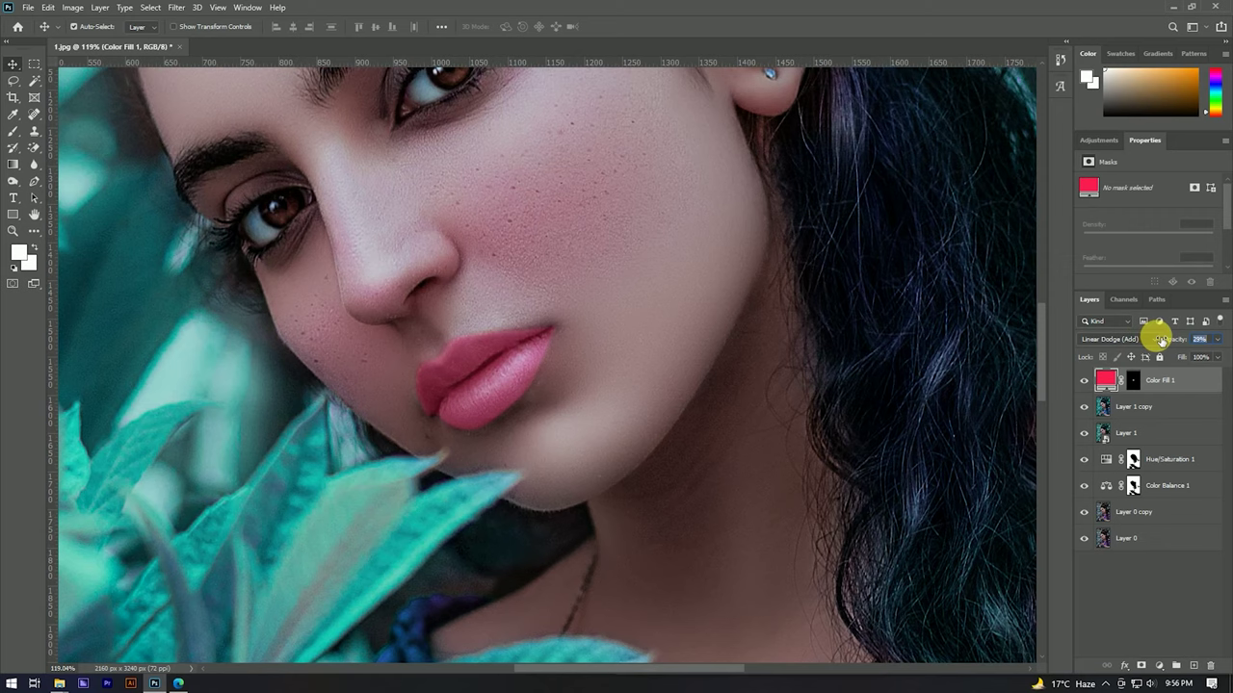
Step: Target the layer mask of Color Fill 1 for editing
{"action": "scroll", "coordinate": [619, 305], "scroll_direction": "down", "scroll_amount": 5}
{"action": "scroll", "coordinate": [597, 308], "scroll_direction": "up", "scroll_amount": 4}
{"action": "scroll", "coordinate": [593, 308], "scroll_direction": "down", "scroll_amount": 2}
{"action": "scroll", "coordinate": [591, 309], "scroll_direction": "down", "scroll_amount": 1}
{"action": "scroll", "coordinate": [590, 308], "scroll_direction": "up", "scroll_amount": 4}
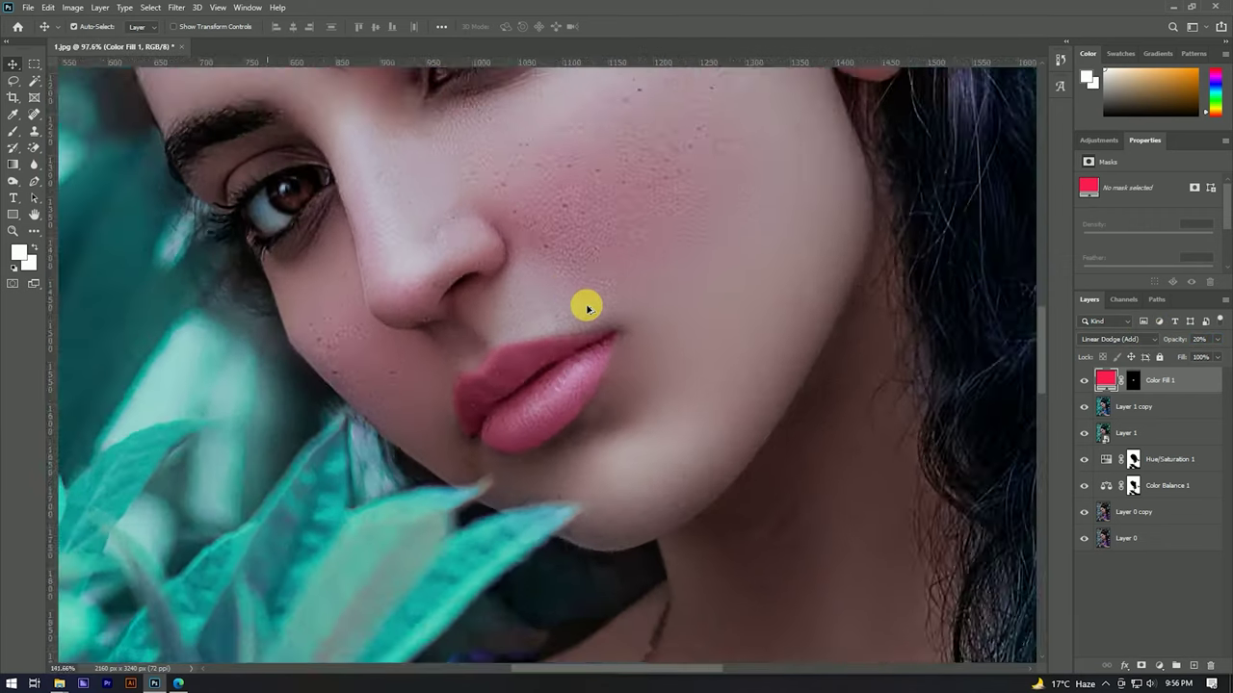
{"action": "scroll", "coordinate": [588, 308], "scroll_direction": "up", "scroll_amount": 3}
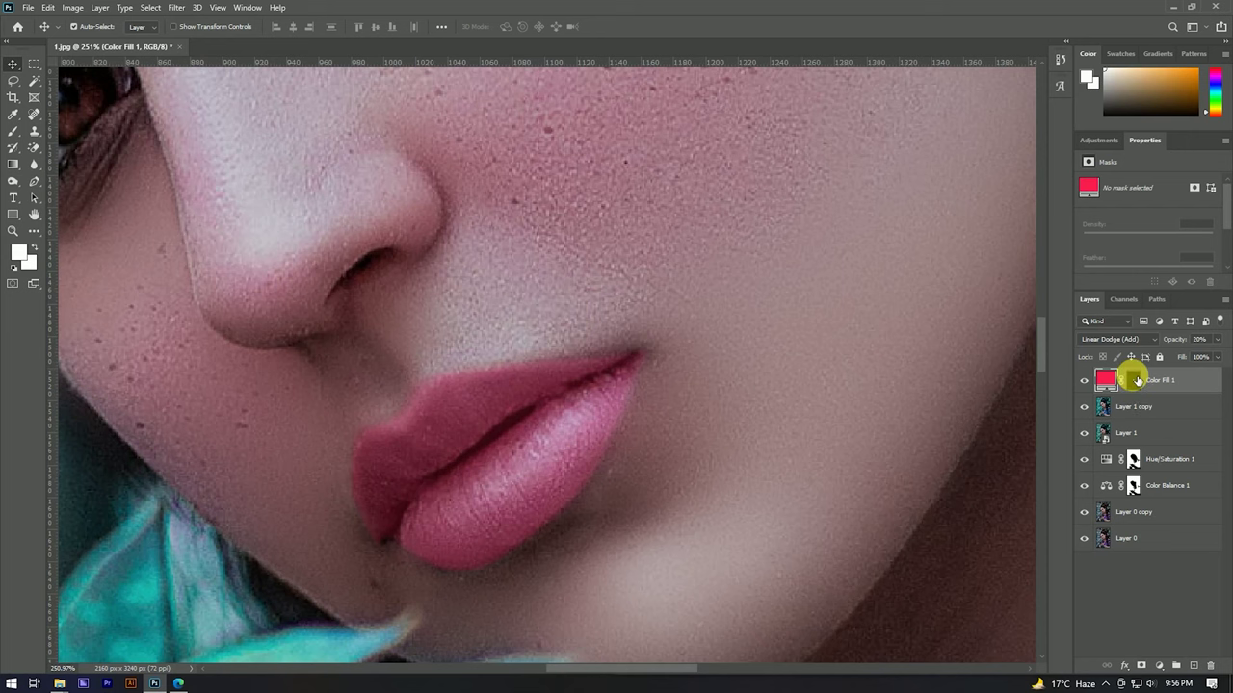
{"action": "left_click", "coordinate": [1134, 380]}
{"action": "scroll", "coordinate": [710, 245], "scroll_direction": "down", "scroll_amount": 2}
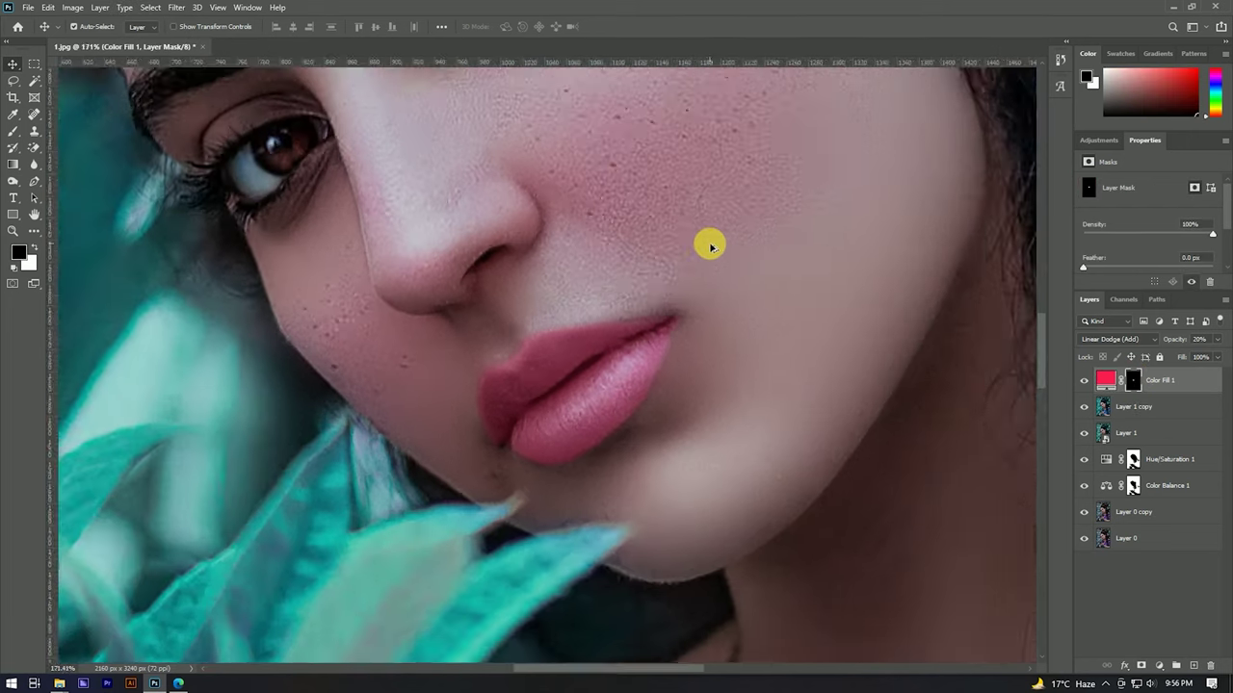
{"action": "scroll", "coordinate": [693, 251], "scroll_direction": "down", "scroll_amount": 2}
{"action": "scroll", "coordinate": [678, 273], "scroll_direction": "up", "scroll_amount": 3}
{"action": "scroll", "coordinate": [677, 273], "scroll_direction": "up", "scroll_amount": 2}
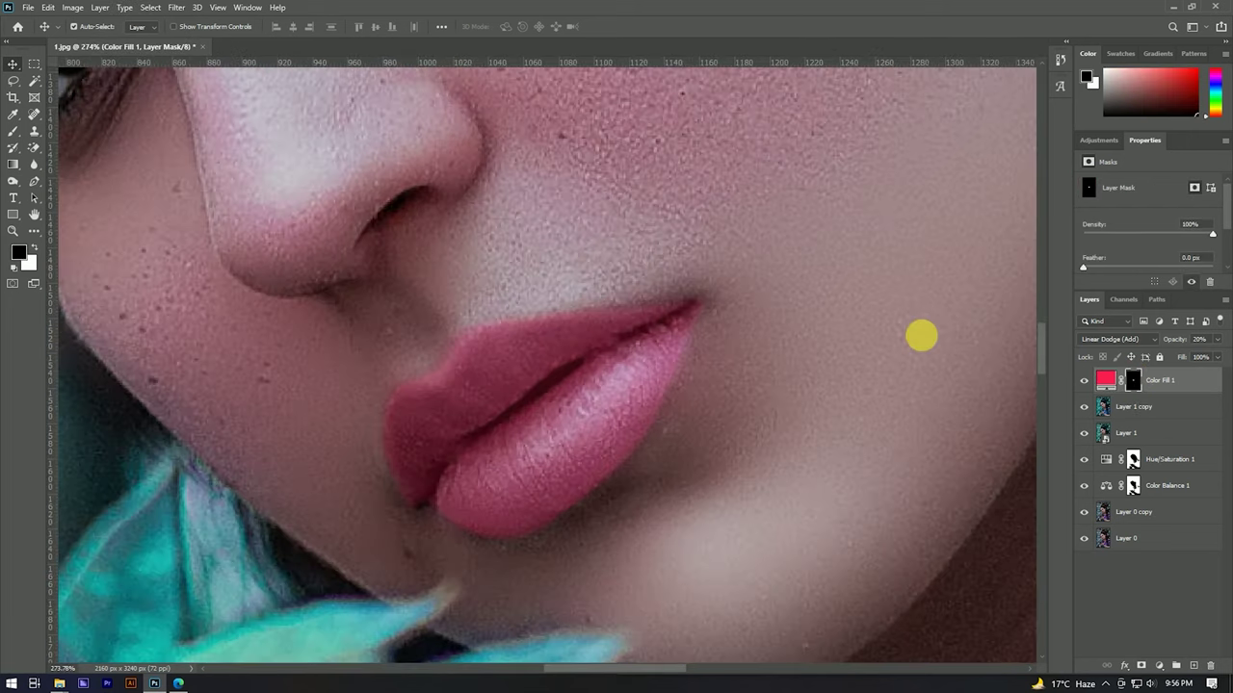
Step: Set up a soft brush at 27% opacity and 68% flow
{"action": "left_click", "coordinate": [14, 139]}
{"action": "scroll", "coordinate": [704, 330], "scroll_direction": "up", "scroll_amount": 1}
{"action": "left_click_drag", "start_coordinate": [704, 333], "coordinate": [463, 333]}
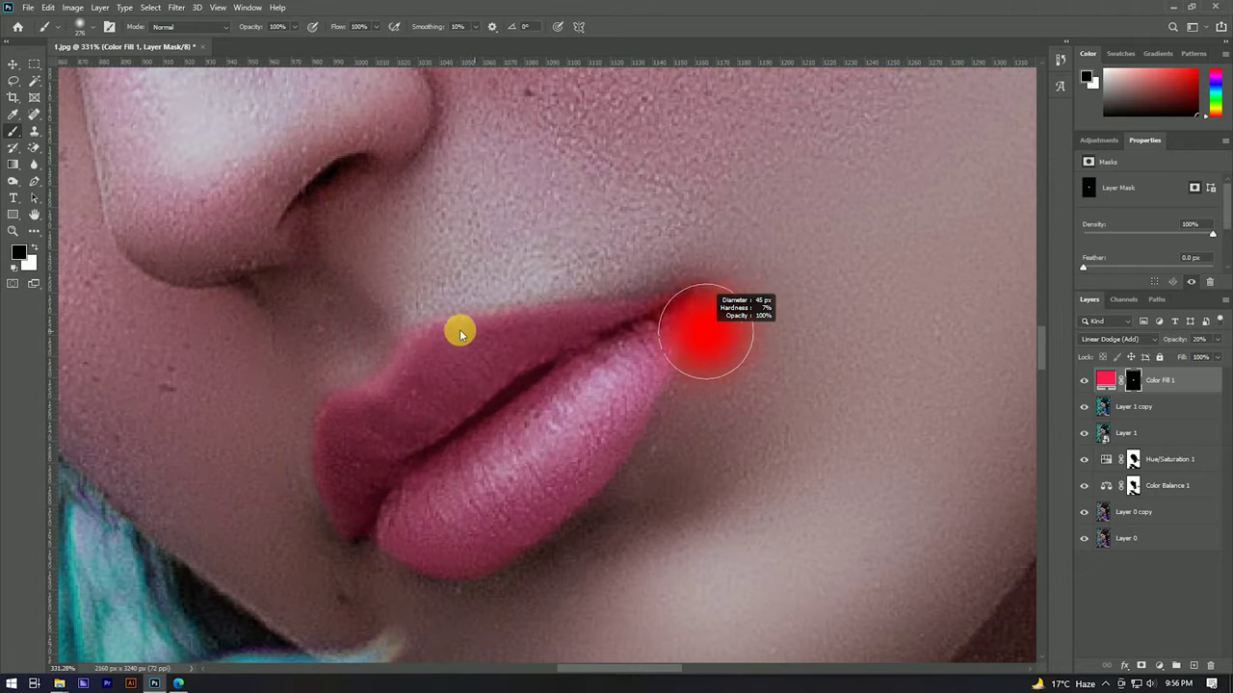
{"action": "key", "text": "3"}
{"action": "key", "text": "7"}
{"action": "key", "text": "2"}
{"action": "key", "text": "7"}
{"action": "left_click_drag", "start_coordinate": [321, 27], "coordinate": [324, 27]}
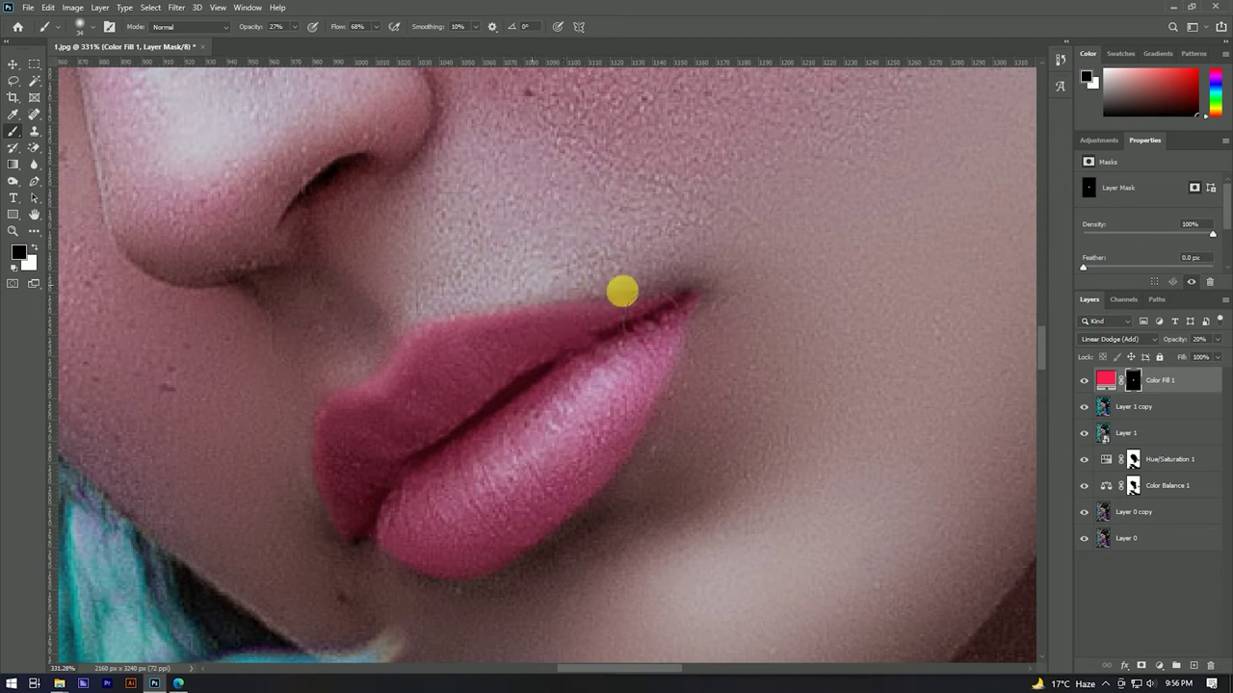
Step: Paint black on the mask to fade the pink along the mouth corner and lower lip
{"action": "mouse_move", "coordinate": [580, 299]}
{"action": "left_mouse_down"}
{"action": "mouse_move", "coordinate": [729, 350]}
{"action": "mouse_move", "coordinate": [690, 462]}
{"action": "mouse_move", "coordinate": [634, 555]}
{"action": "mouse_move", "coordinate": [565, 594]}
{"action": "mouse_move", "coordinate": [691, 495]}
{"action": "mouse_move", "coordinate": [545, 617]}
{"action": "mouse_move", "coordinate": [343, 394]}
{"action": "mouse_move", "coordinate": [305, 454]}
{"action": "mouse_move", "coordinate": [360, 597]}
{"action": "mouse_move", "coordinate": [366, 350]}
{"action": "mouse_move", "coordinate": [595, 295]}
{"action": "mouse_move", "coordinate": [675, 303]}
{"action": "left_mouse_up"}
{"action": "scroll", "coordinate": [706, 270], "scroll_direction": "down", "scroll_amount": 2}
{"action": "scroll", "coordinate": [699, 286], "scroll_direction": "down", "scroll_amount": 3}
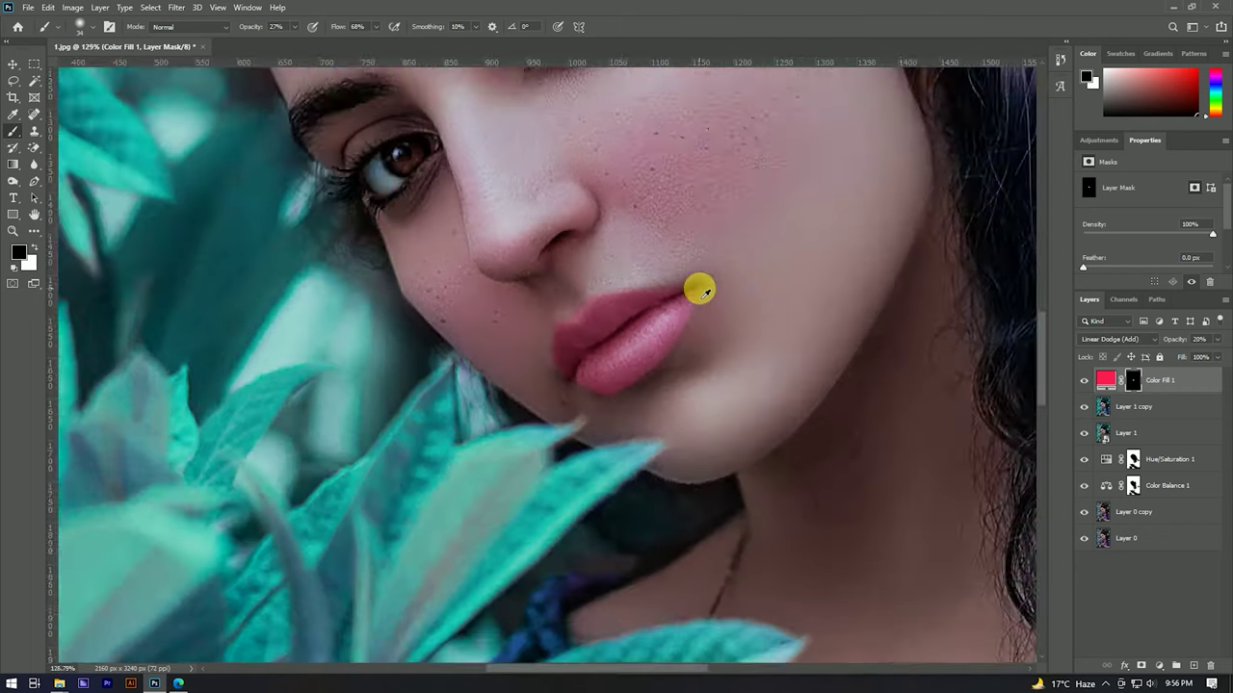
{"action": "scroll", "coordinate": [699, 286], "scroll_direction": "down", "scroll_amount": 2}
{"action": "scroll", "coordinate": [700, 287], "scroll_direction": "down", "scroll_amount": 1}
{"action": "scroll", "coordinate": [700, 287], "scroll_direction": "down", "scroll_amount": 1}
{"action": "scroll", "coordinate": [572, 328], "scroll_direction": "up", "scroll_amount": 2}
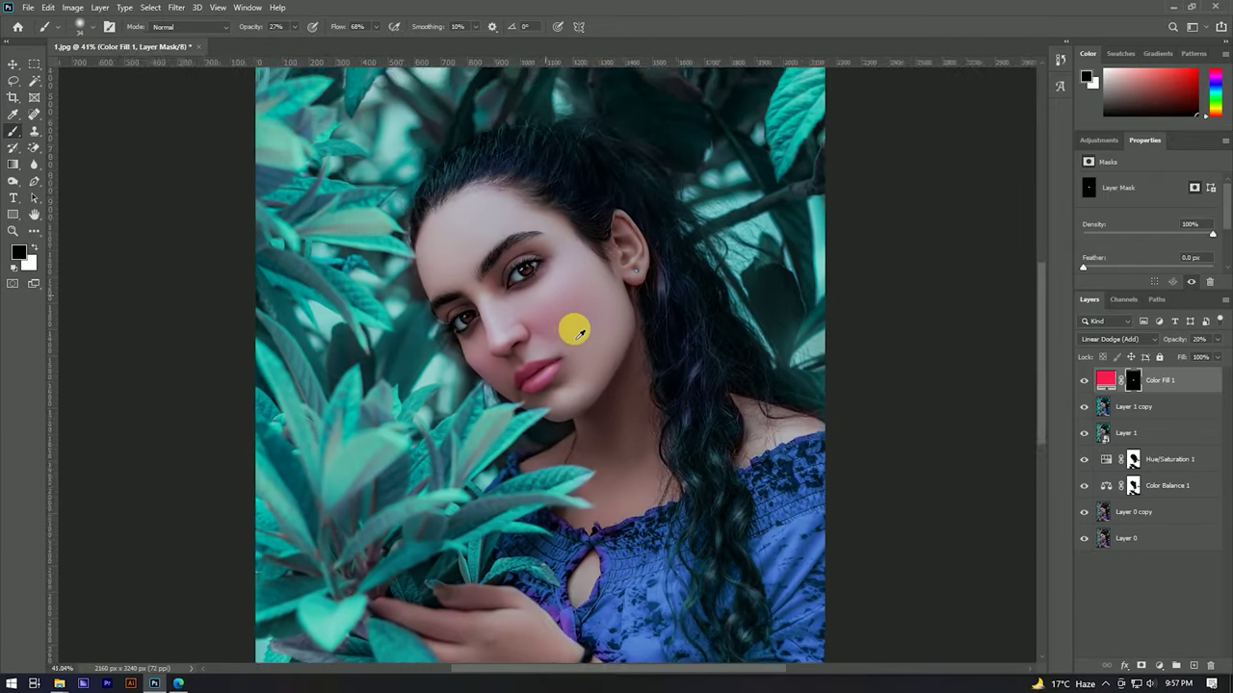
{"action": "scroll", "coordinate": [578, 385], "scroll_direction": "up", "scroll_amount": 1}
Step: Toggle the pink fill's visibility to compare the lips before and after
{"action": "key", "text": "v"}
{"action": "scroll", "coordinate": [572, 328], "scroll_direction": "down", "scroll_amount": 1}
{"action": "left_click", "coordinate": [1083, 381]}
{"action": "scroll", "coordinate": [559, 301], "scroll_direction": "down", "scroll_amount": 1}
{"action": "scroll", "coordinate": [559, 301], "scroll_direction": "down", "scroll_amount": 1}
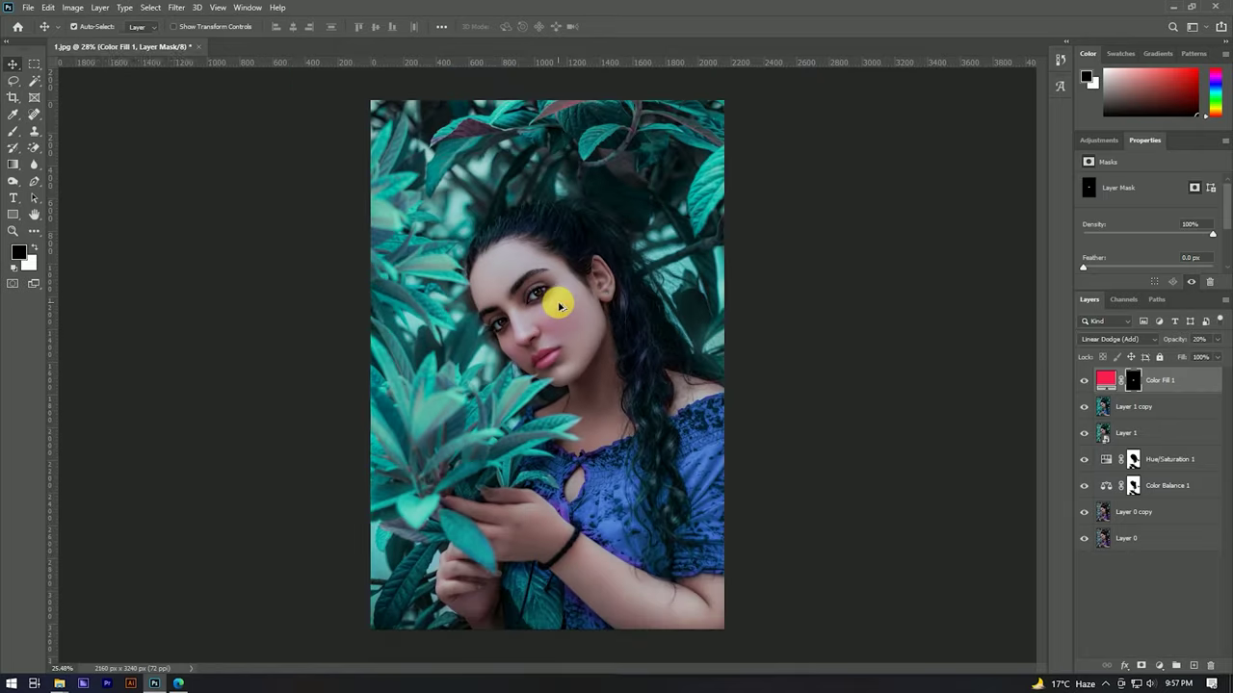
Step: Stamp all visible layers into a new top Layer 2 and open Camera Raw Filter on it
{"action": "left_click", "coordinate": [1199, 384]}
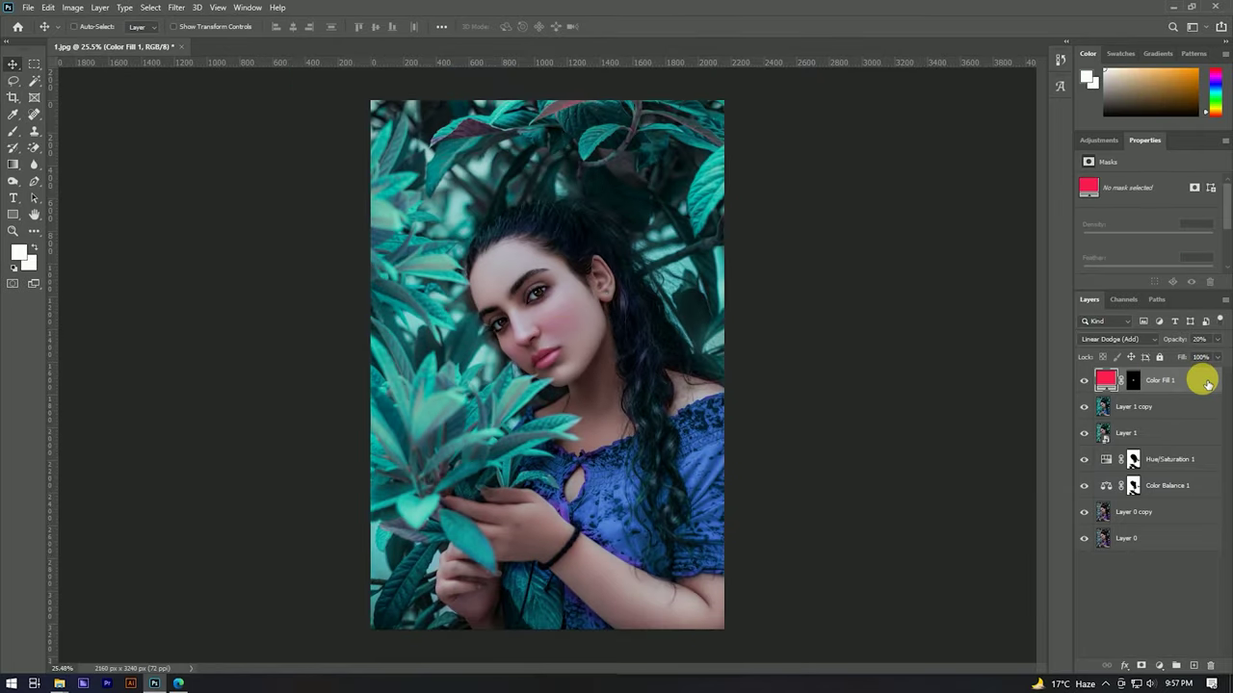
{"action": "key", "text": "ctrl+shift+alt+e"}
{"action": "right_click", "coordinate": [1183, 379]}
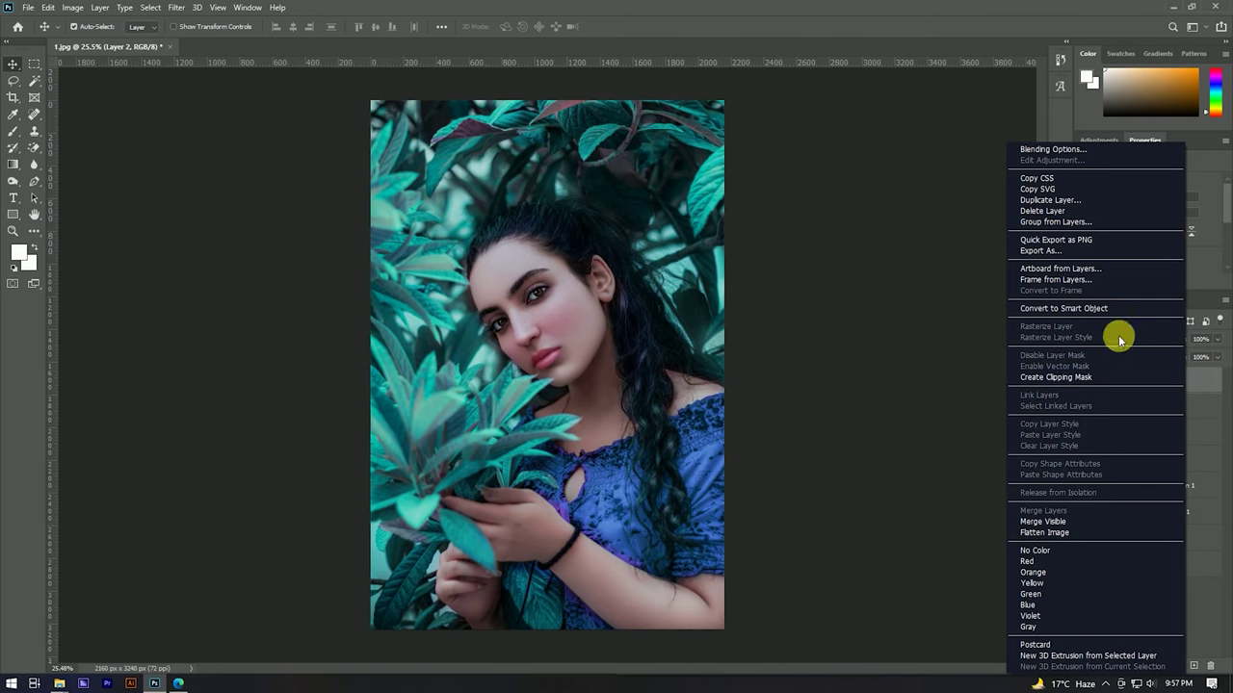
{"action": "left_click", "coordinate": [1201, 379]}
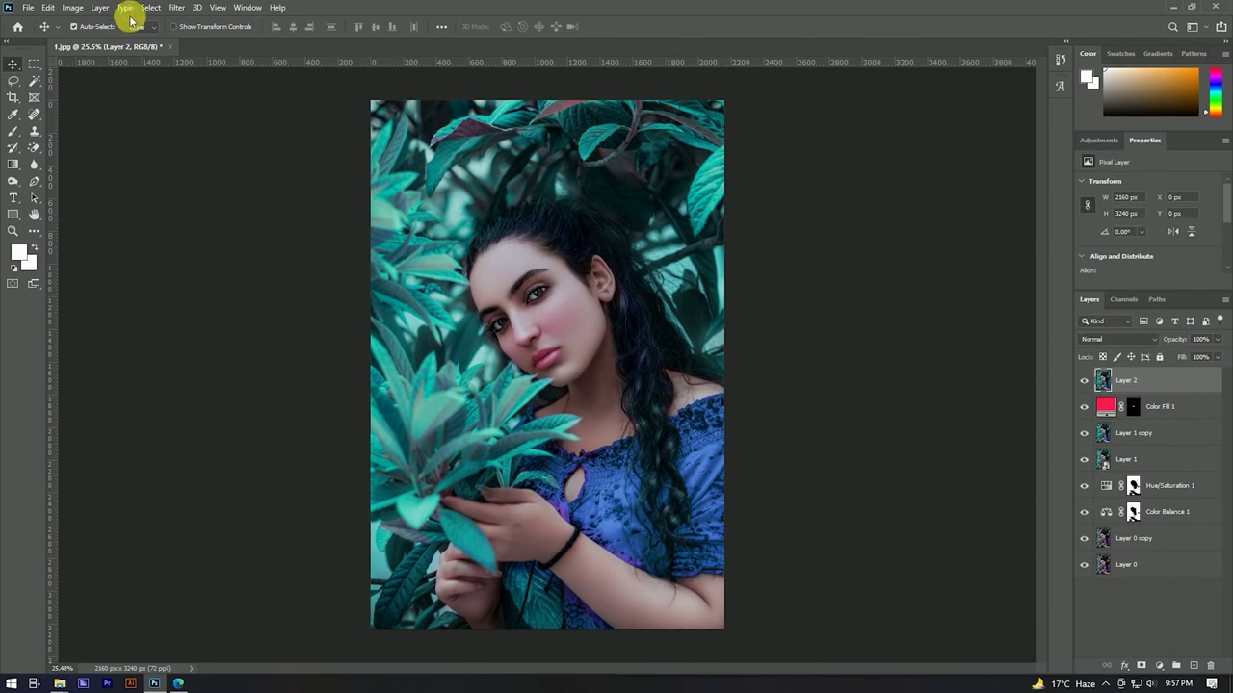
{"action": "left_click", "coordinate": [175, 8]}
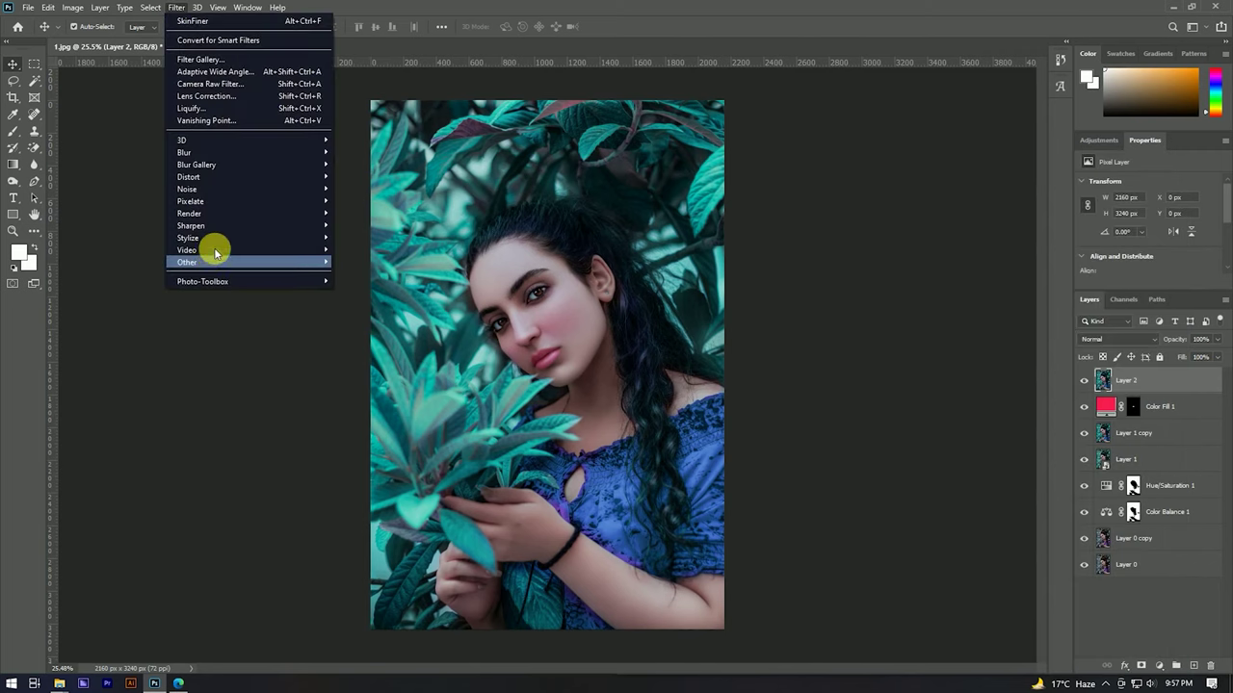
{"action": "left_click", "coordinate": [204, 84]}
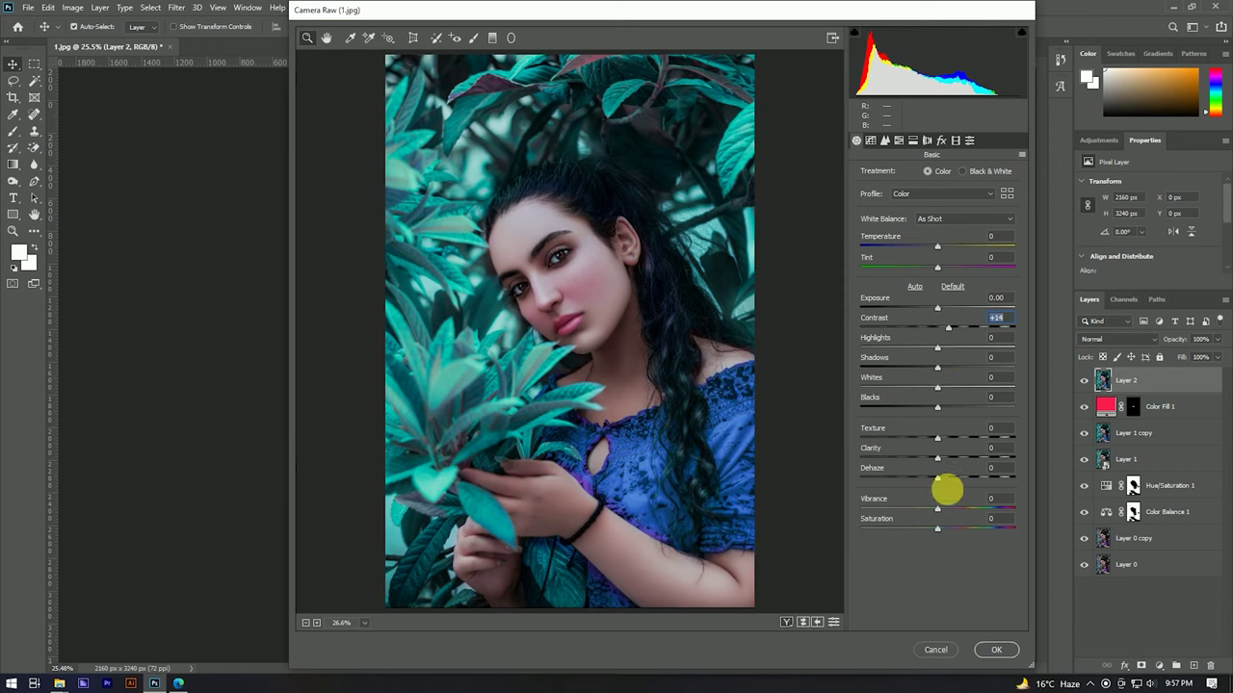
Step: In Camera Raw Calibration, set the blue primary hue to -24 and red primary hue to -18
{"action": "left_click", "coordinate": [941, 142]}
{"action": "left_click", "coordinate": [954, 142]}
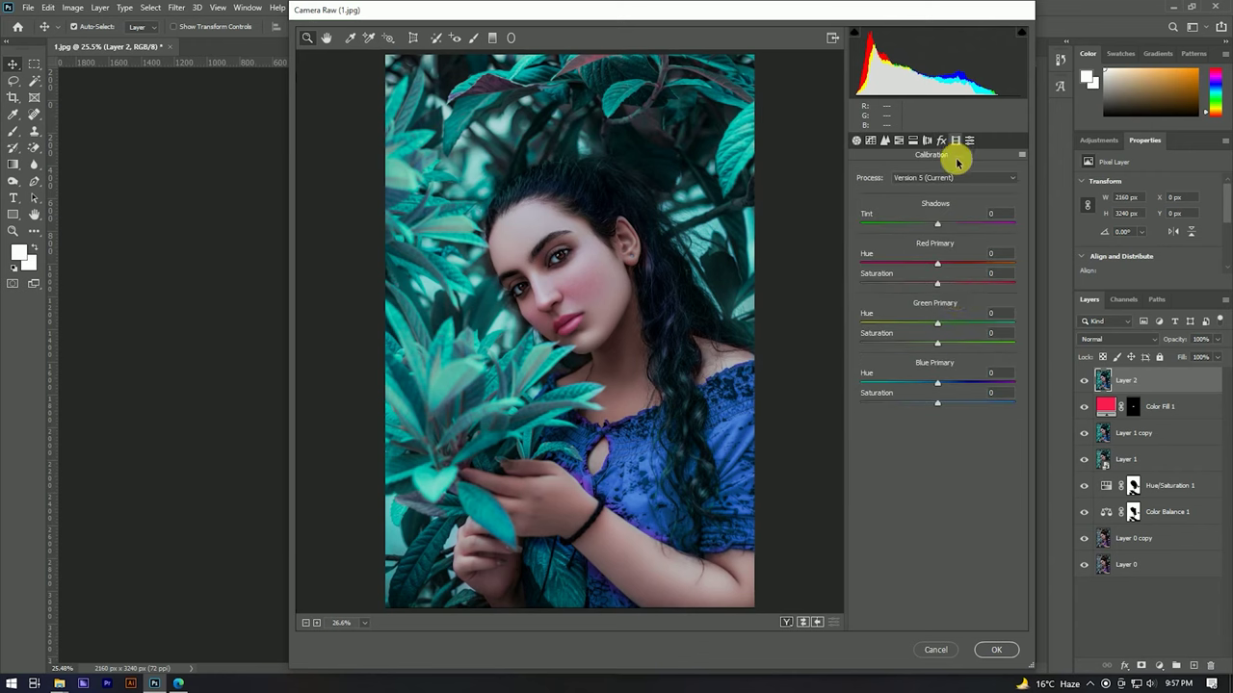
{"action": "left_click_drag", "start_coordinate": [928, 382], "coordinate": [913, 382]}
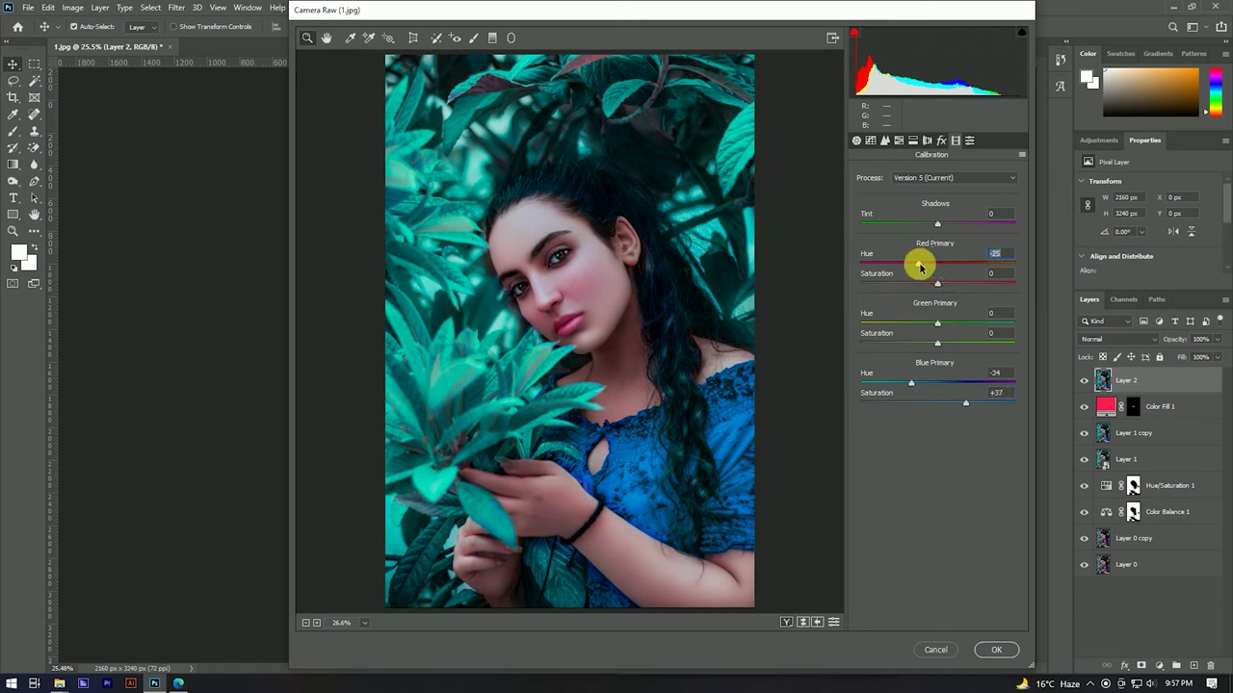
{"action": "left_click_drag", "start_coordinate": [920, 267], "coordinate": [925, 266]}
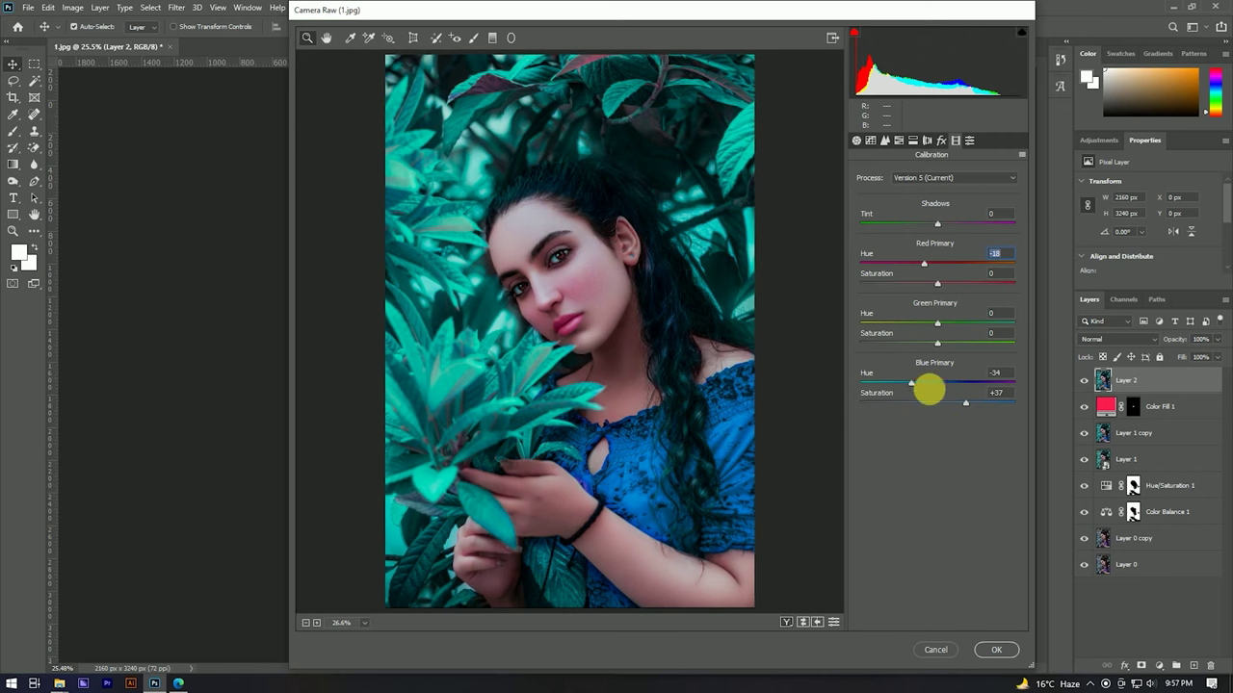
Step: Darken the corners with a stronger negative vignette (about -19) and apply the Camera Raw grade
{"action": "left_click", "coordinate": [941, 141]}
{"action": "left_click_drag", "start_coordinate": [936, 306], "coordinate": [908, 308]}
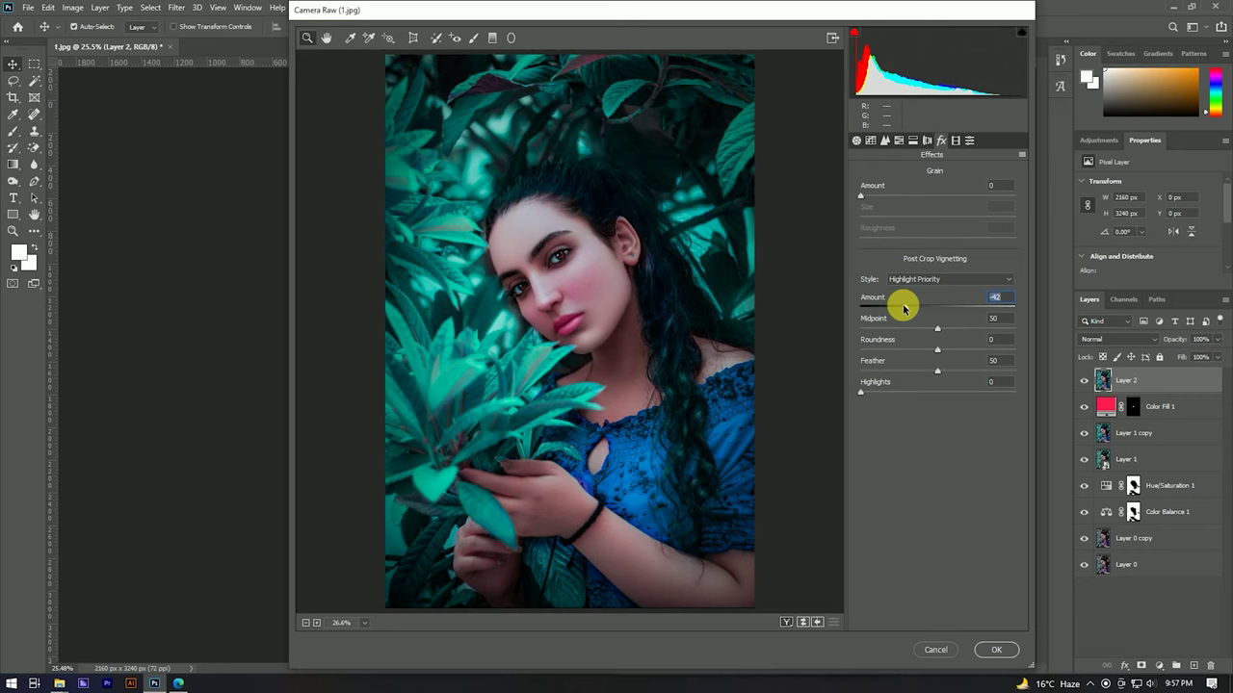
{"action": "left_click_drag", "start_coordinate": [902, 308], "coordinate": [905, 308]}
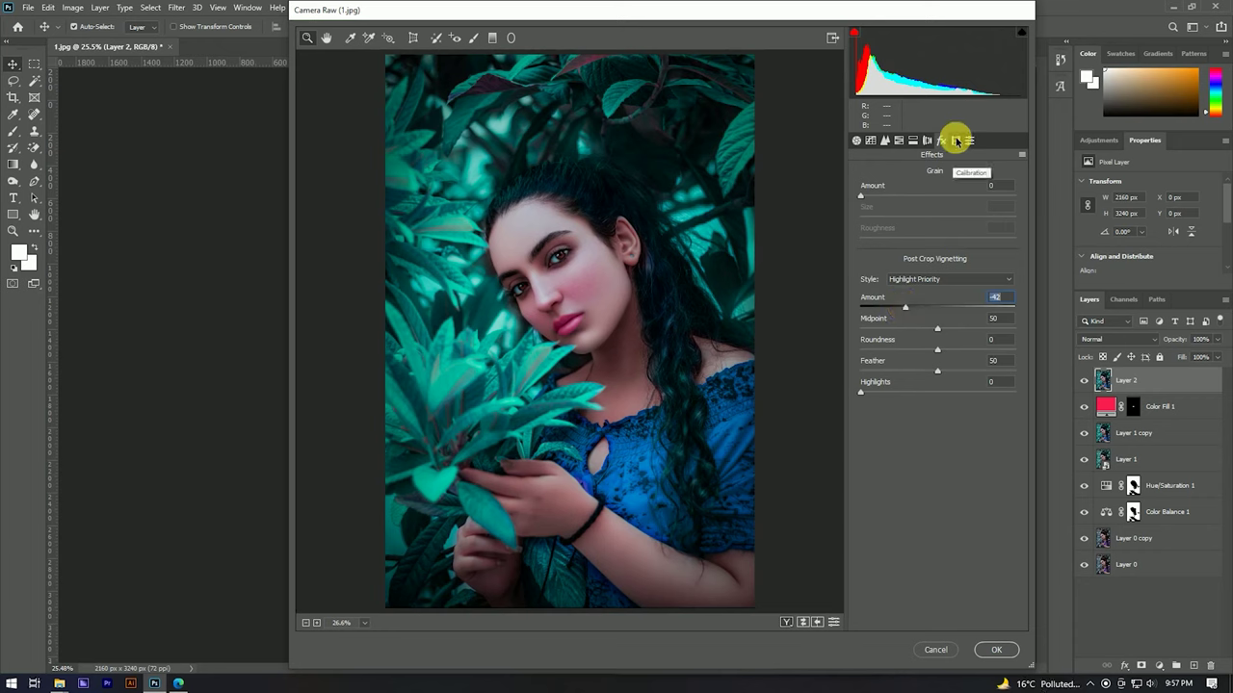
{"action": "left_click", "coordinate": [996, 650]}
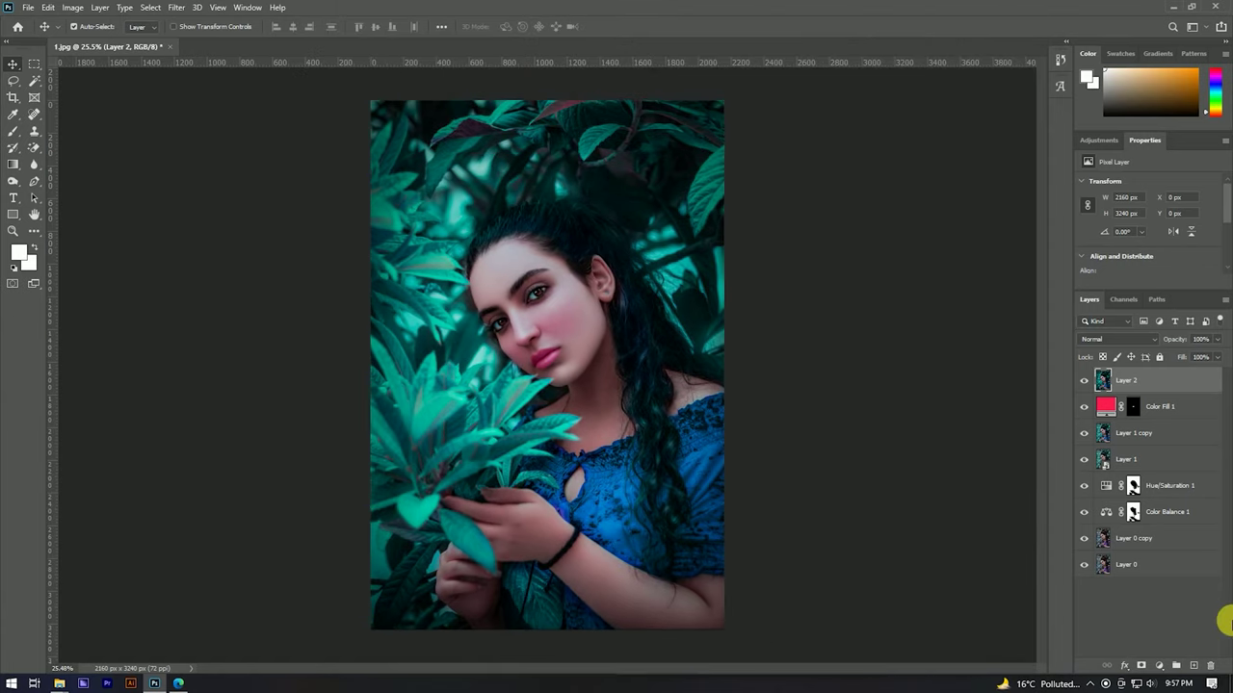
Step: Add a Color Balance adjustment layer shifting the midtones toward cyan
{"action": "left_click", "coordinate": [1162, 666]}
{"action": "left_click", "coordinate": [1164, 562]}
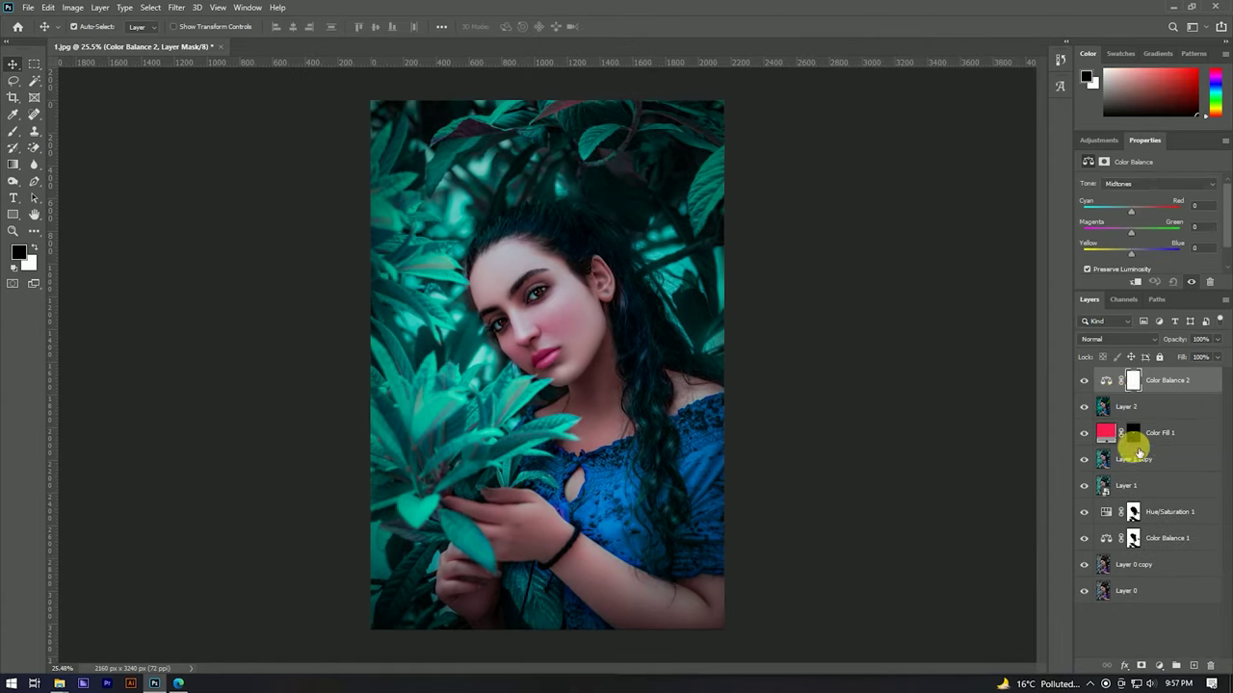
{"action": "left_click_drag", "start_coordinate": [1131, 212], "coordinate": [1119, 215]}
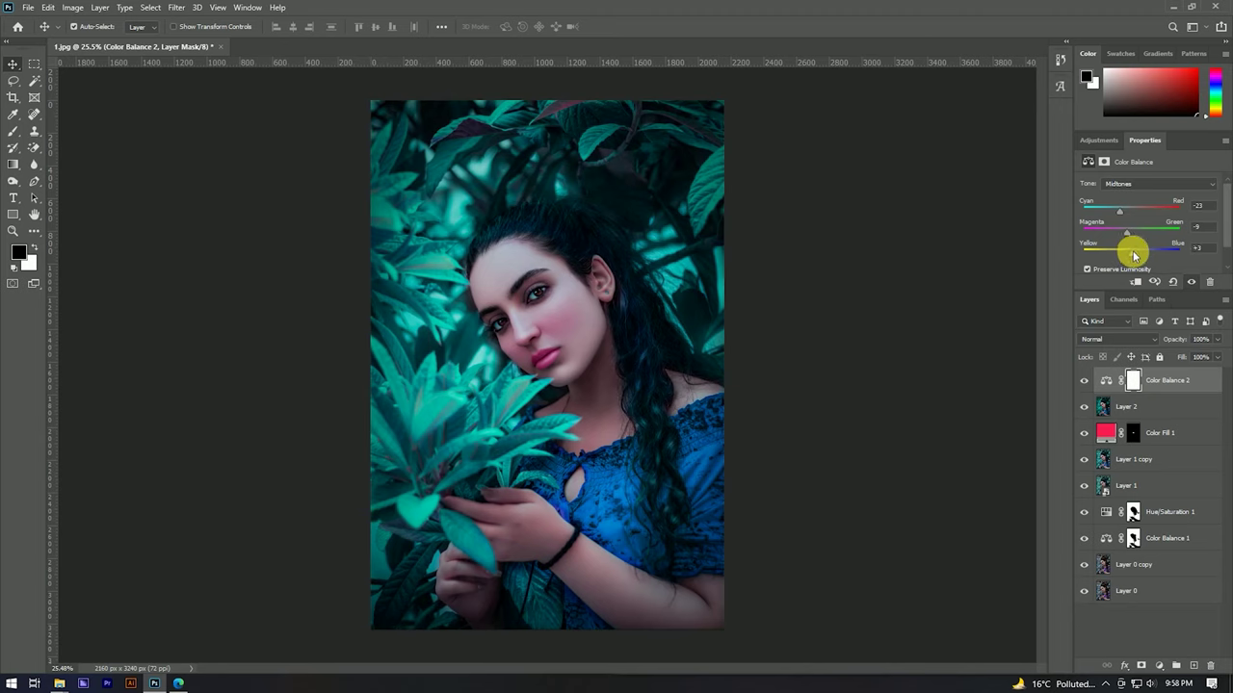
Step: Group the layers from Color Balance 2 down to Color Balance 1 into Group 1
{"action": "left_click", "coordinate": [1211, 378]}
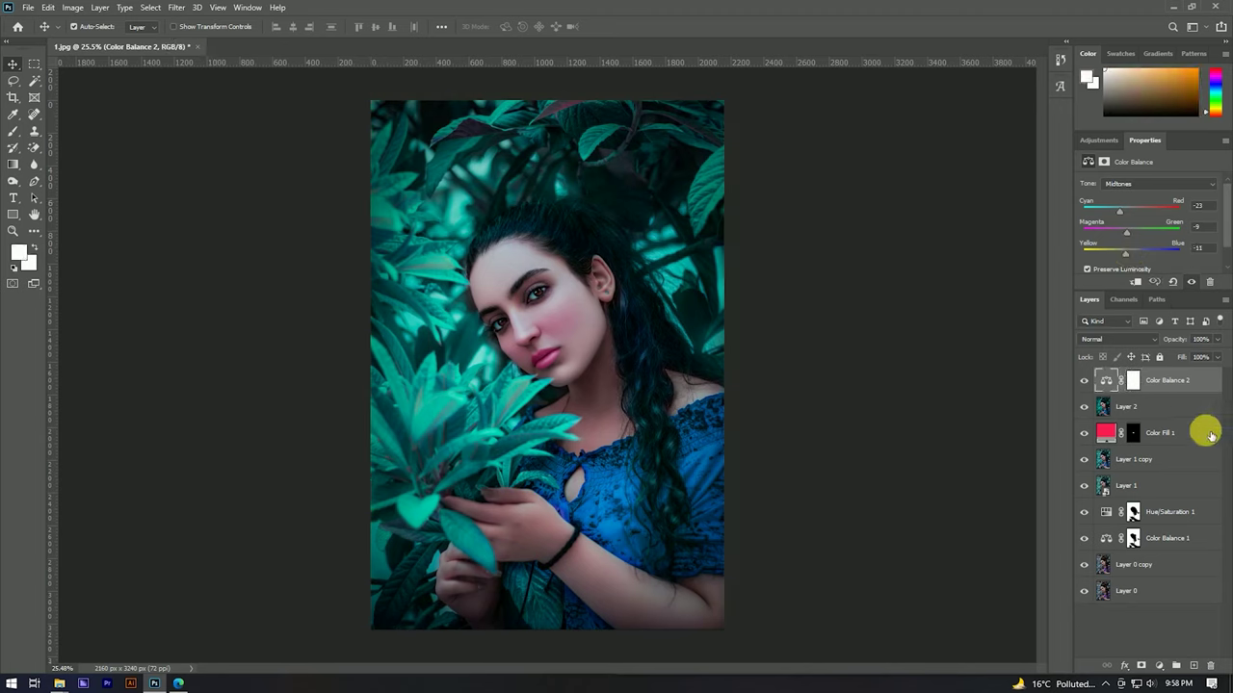
{"action": "left_click", "coordinate": [1177, 406]}
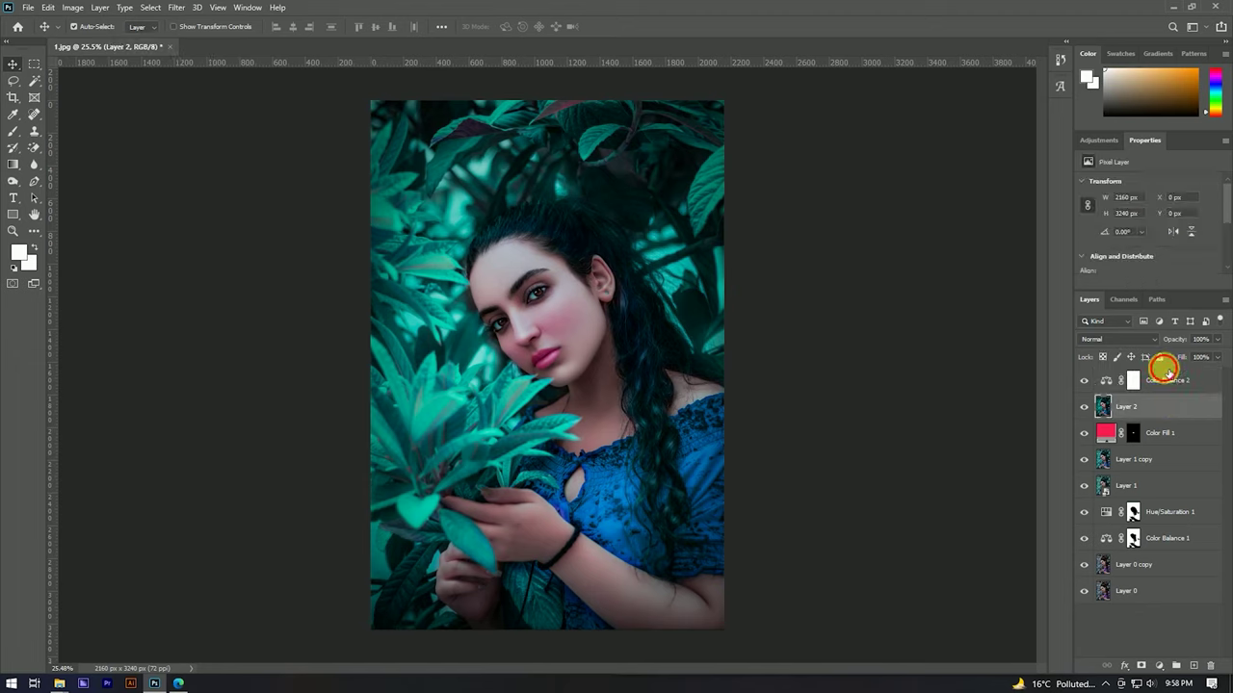
{"action": "left_click", "coordinate": [1166, 379]}
{"action": "left_click", "coordinate": [1160, 537], "text": "shift"}
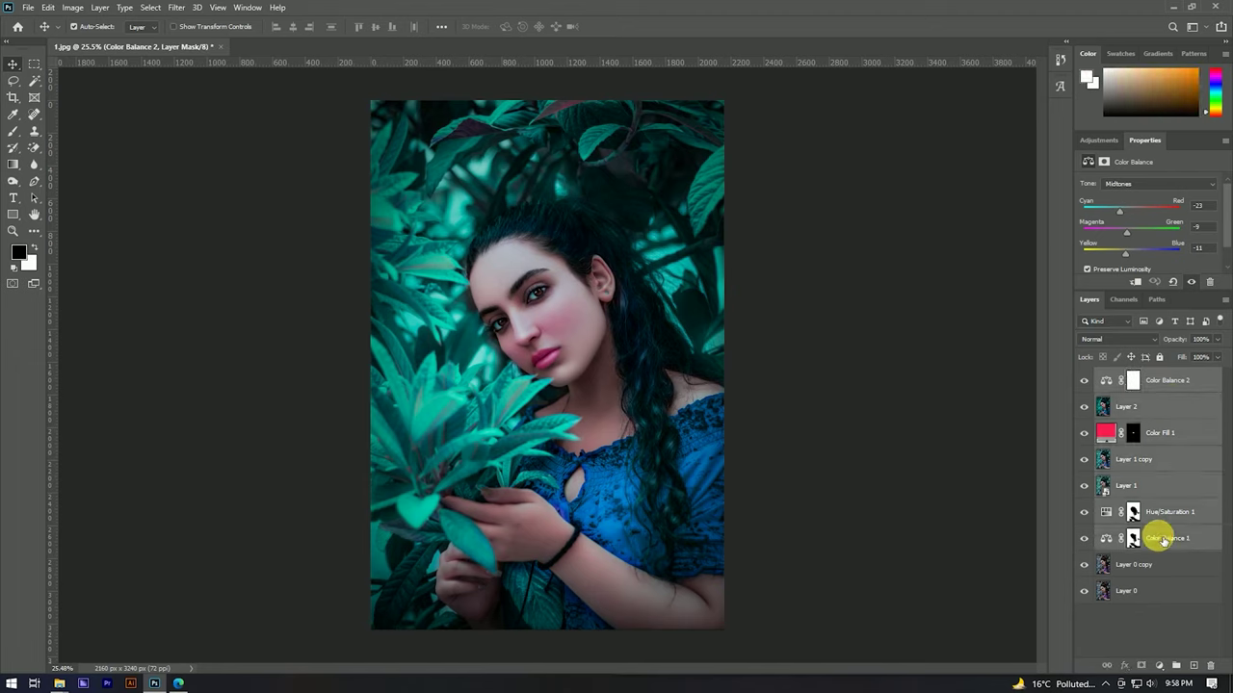
{"action": "key", "text": "ctrl+g"}
Step: Duplicate Group 1 and merge Group 1 copy into a single layer
{"action": "right_click", "coordinate": [1144, 375]}
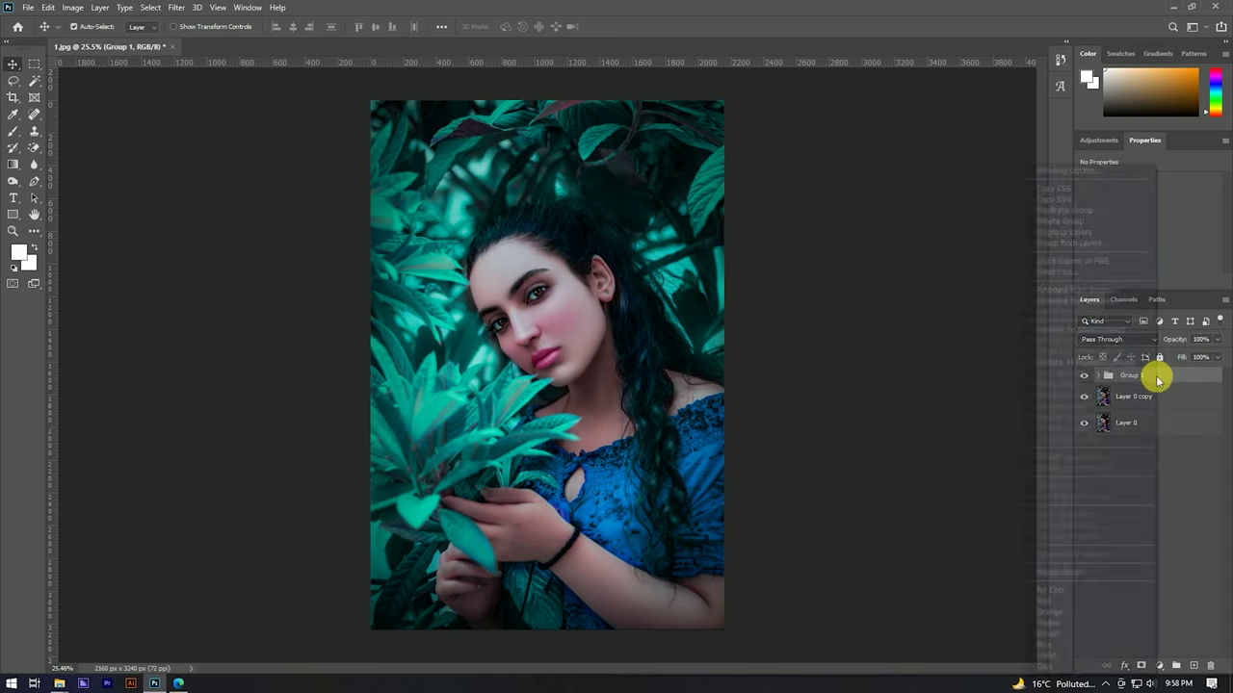
{"action": "left_click", "coordinate": [1057, 210]}
{"action": "left_click", "coordinate": [727, 193]}
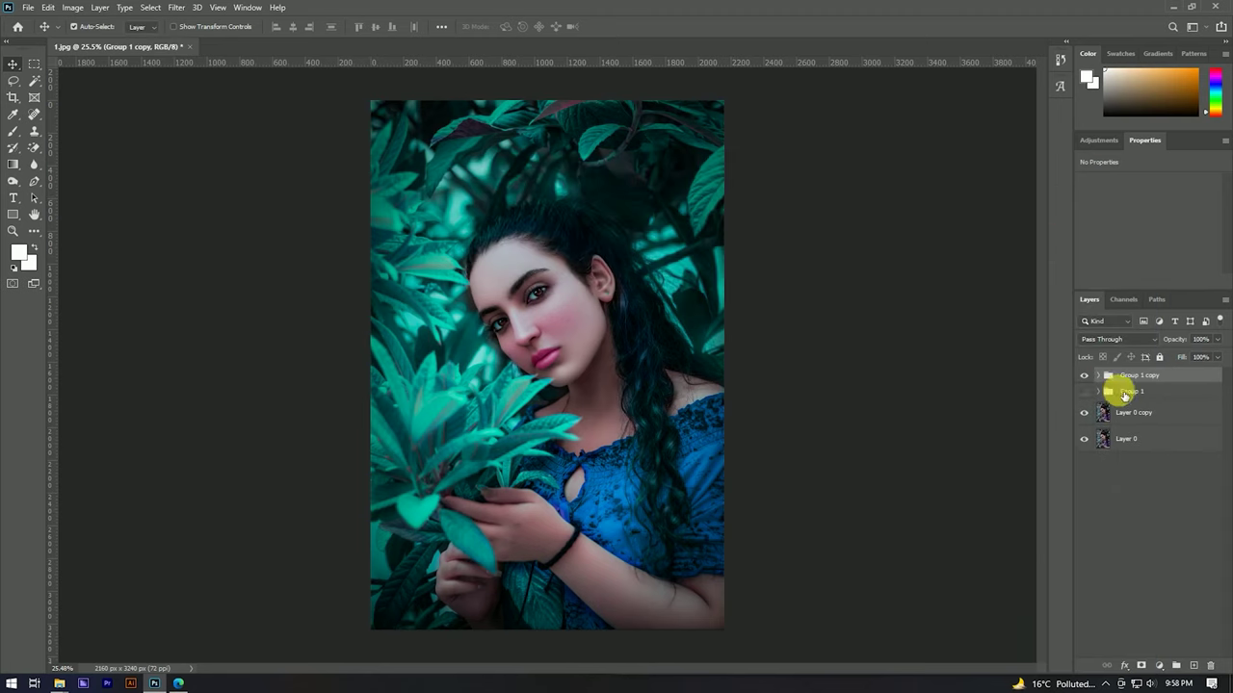
{"action": "right_click", "coordinate": [1142, 382]}
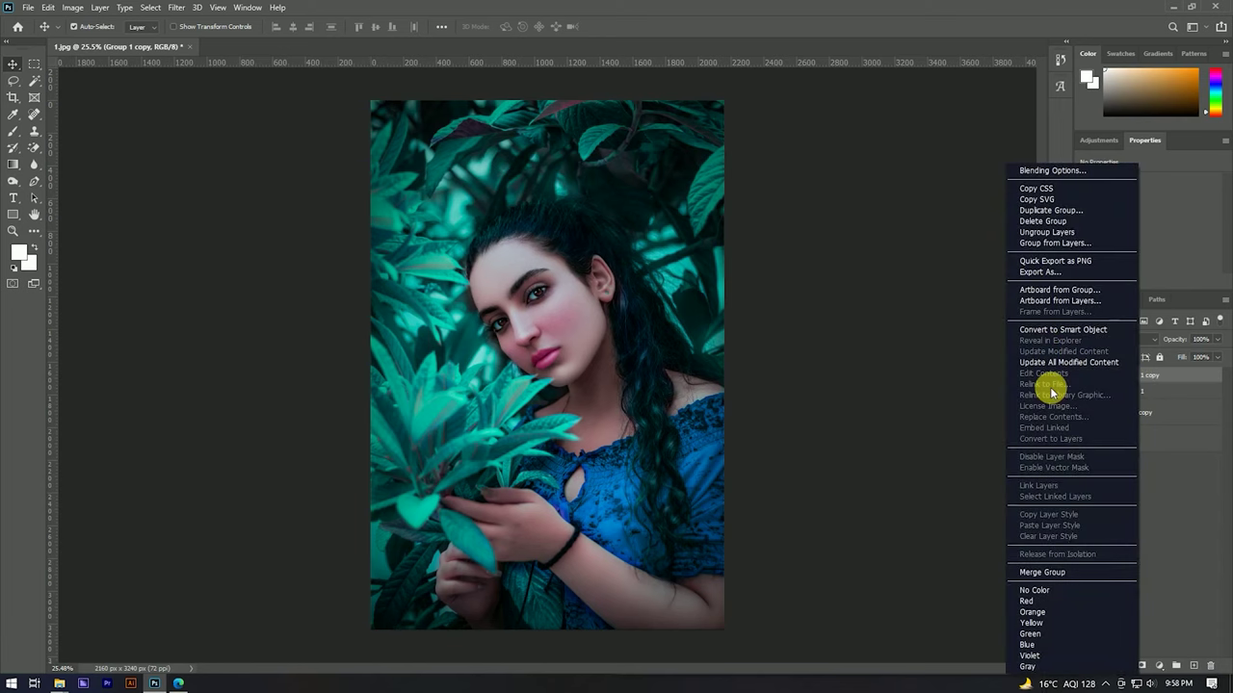
{"action": "left_click", "coordinate": [1057, 575]}
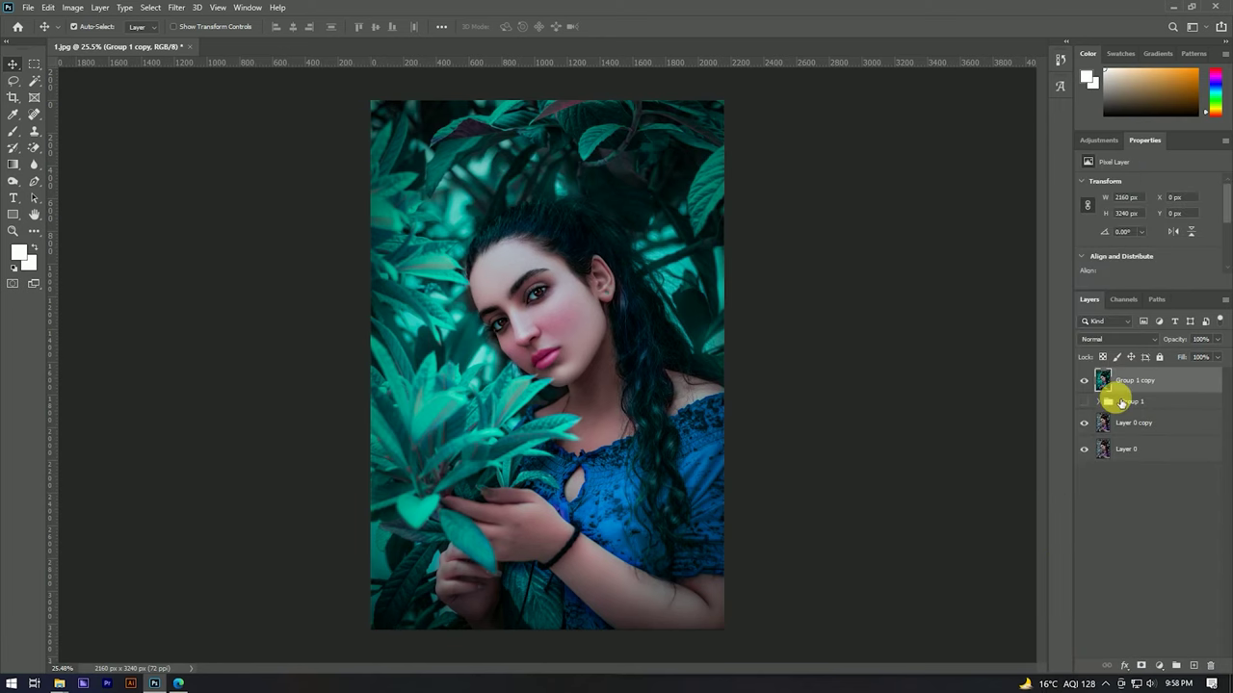
{"action": "left_click", "coordinate": [176, 7]}
{"action": "mouse_move", "coordinate": [202, 281]}
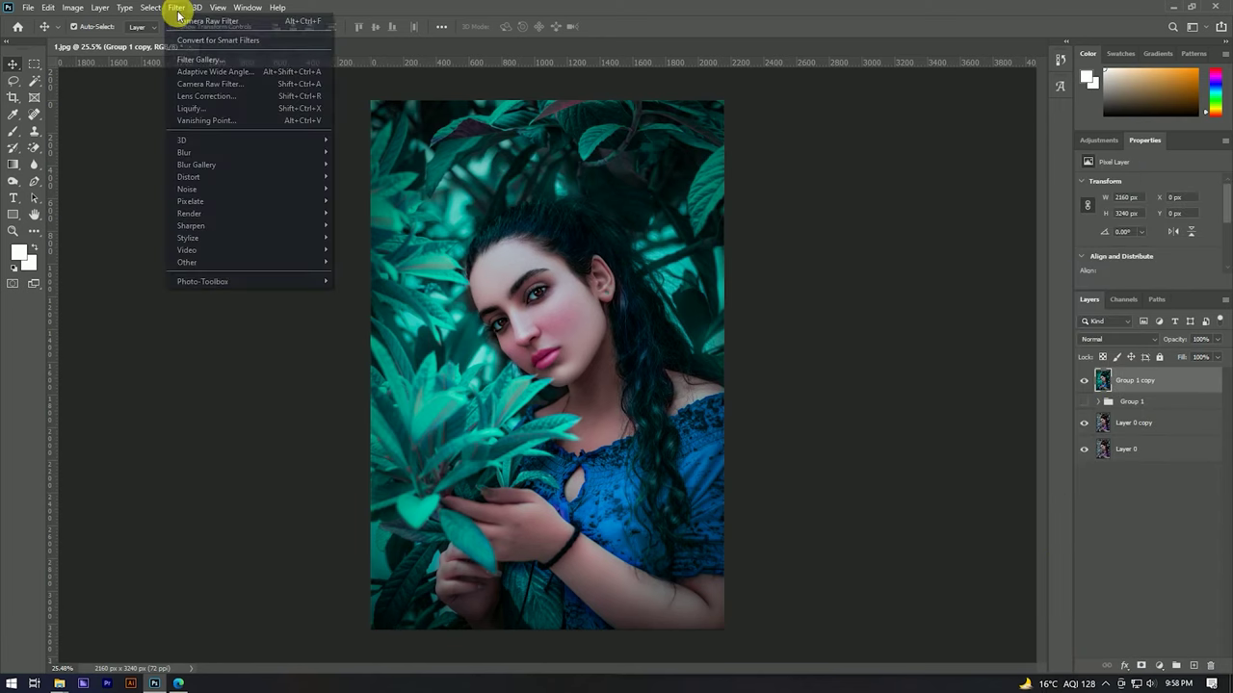
Step: Launch SkinFiner and apply Smoothing-High with fine smoothing raised to +56
{"action": "left_click", "coordinate": [358, 281]}
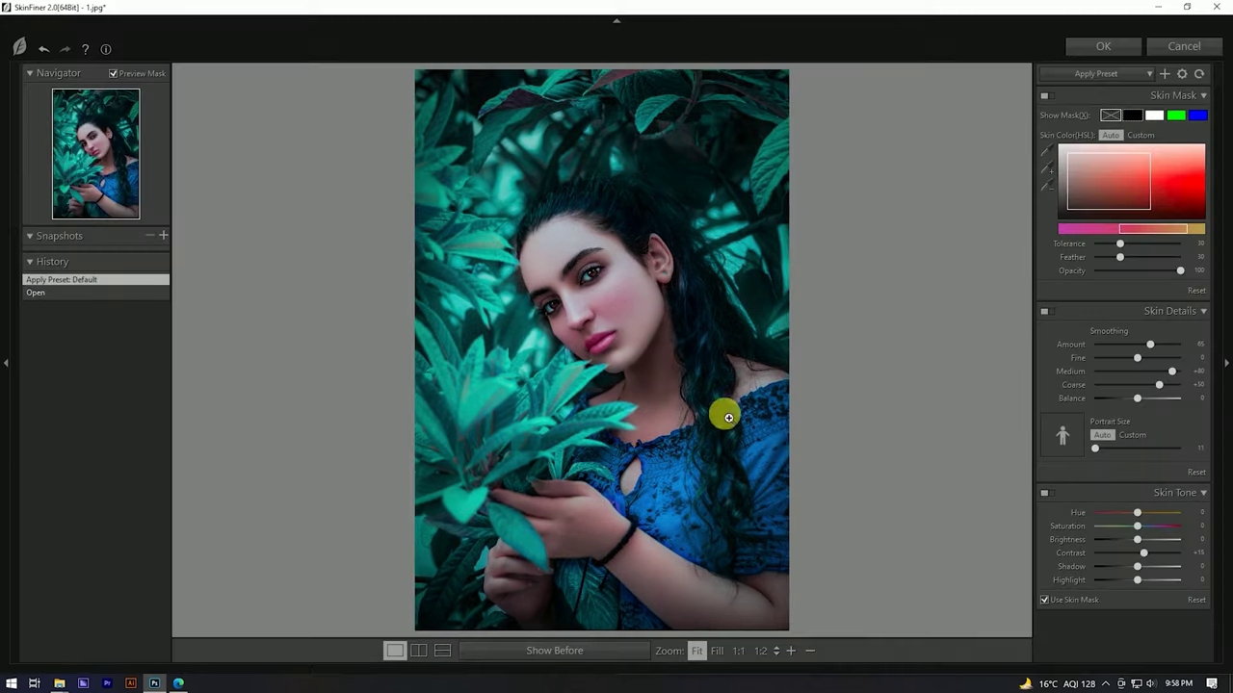
{"action": "left_click", "coordinate": [618, 290]}
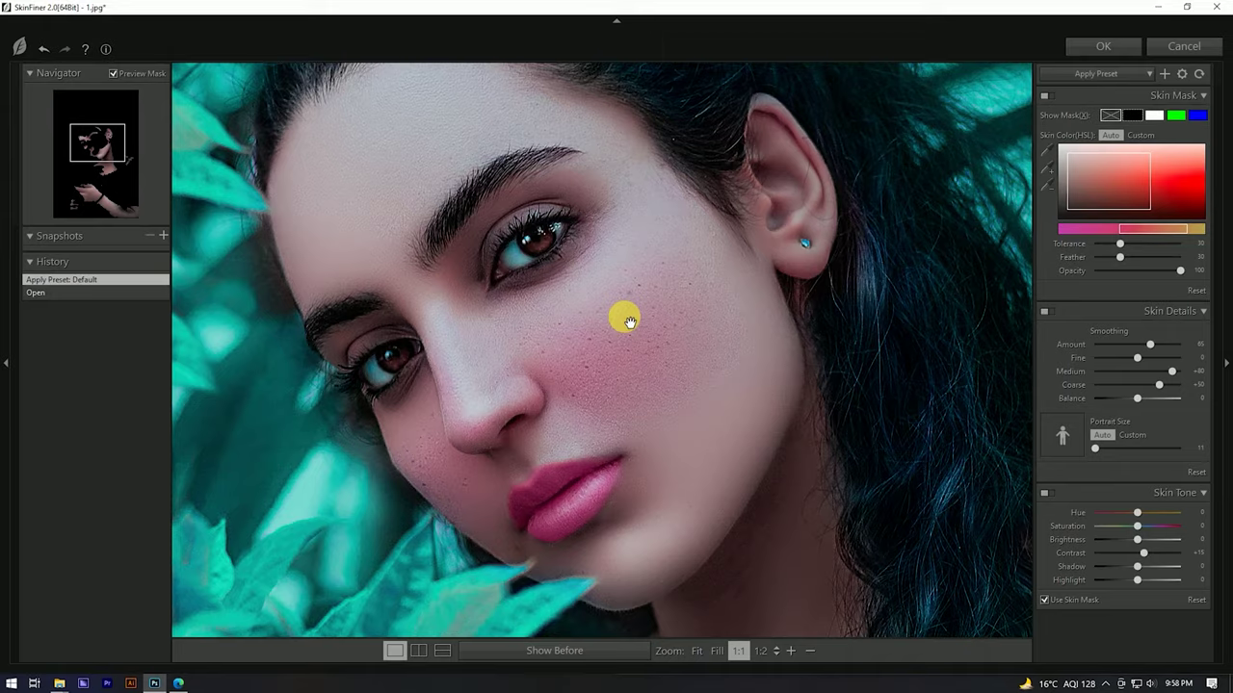
{"action": "left_click", "coordinate": [627, 322]}
{"action": "left_click", "coordinate": [1069, 73]}
{"action": "left_click", "coordinate": [1091, 124]}
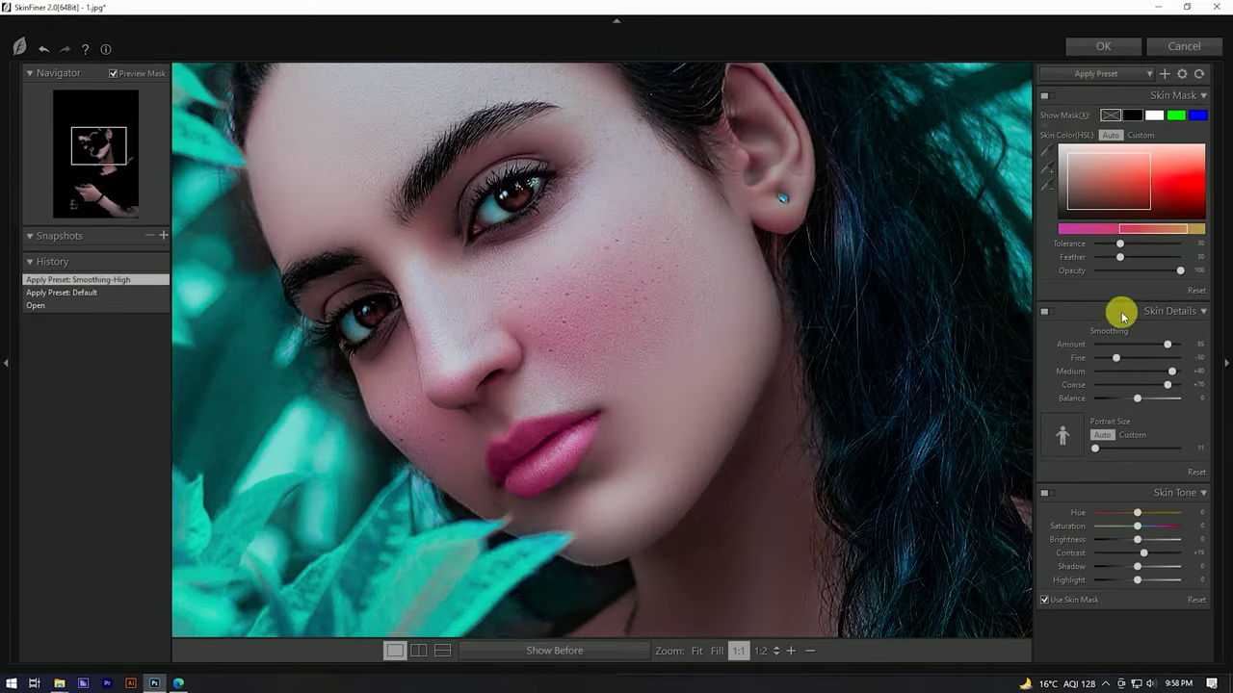
{"action": "left_click", "coordinate": [1162, 358]}
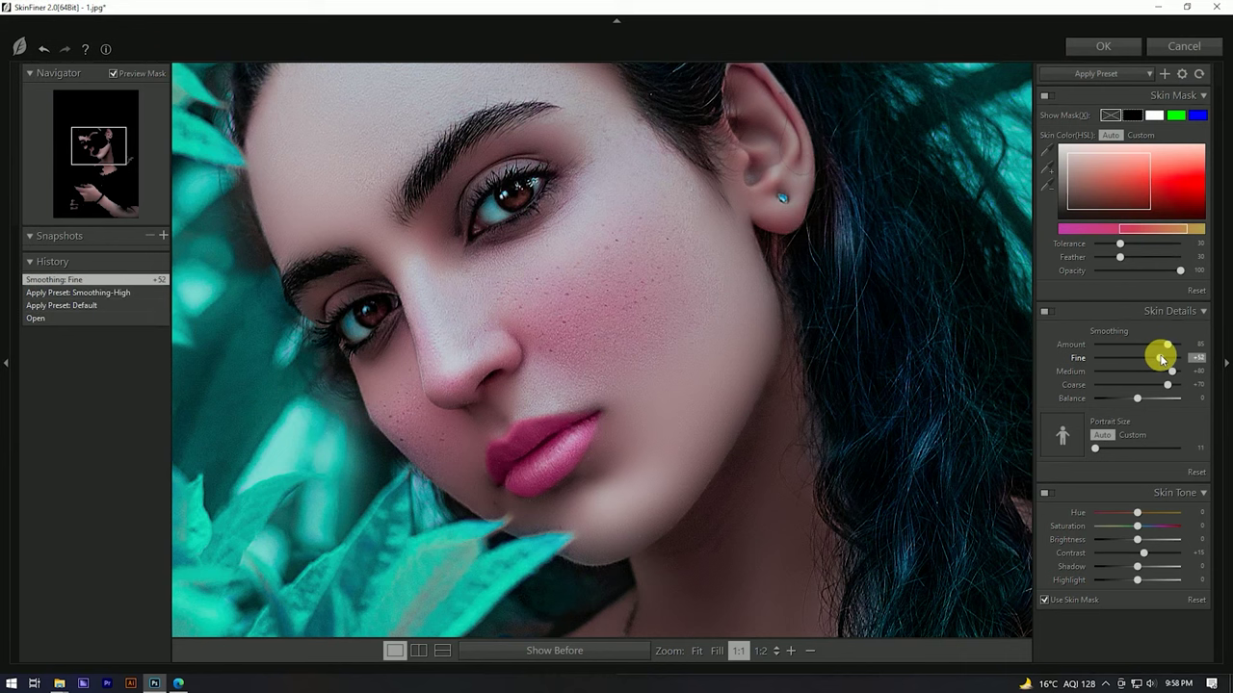
{"action": "left_click", "coordinate": [1163, 358]}
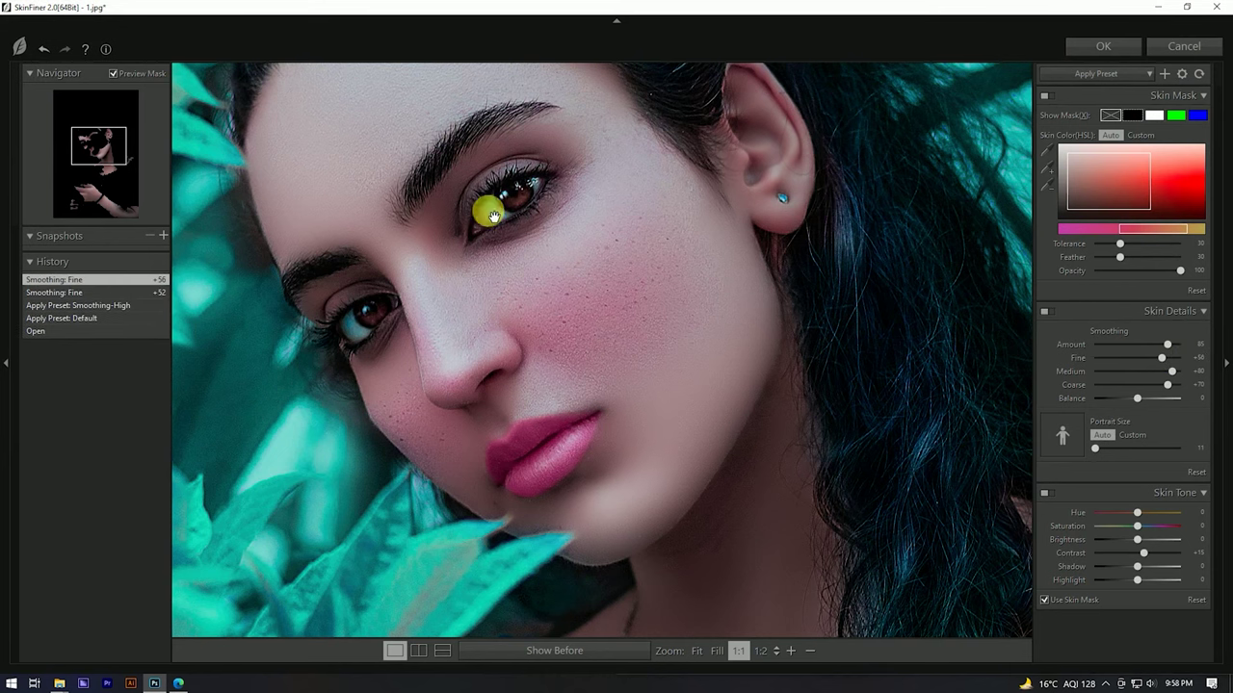
Step: Fit the preview to the whole photo and switch to a custom skin colour range
{"action": "mouse_move", "coordinate": [545, 262]}
{"action": "left_mouse_down"}
{"action": "mouse_move", "coordinate": [565, 273]}
{"action": "mouse_move", "coordinate": [600, 257]}
{"action": "mouse_move", "coordinate": [575, 232]}
{"action": "mouse_move", "coordinate": [648, 288]}
{"action": "left_mouse_up"}
{"action": "left_click", "coordinate": [648, 288]}
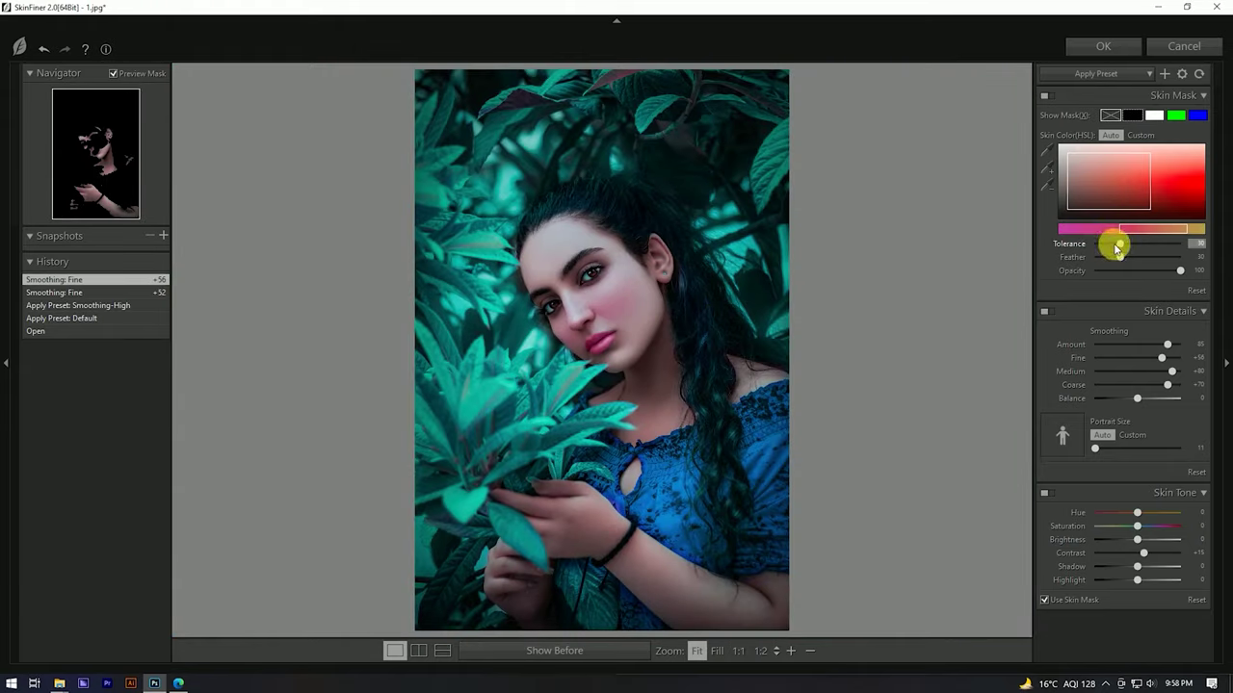
{"action": "left_click_drag", "start_coordinate": [1123, 179], "coordinate": [1127, 182]}
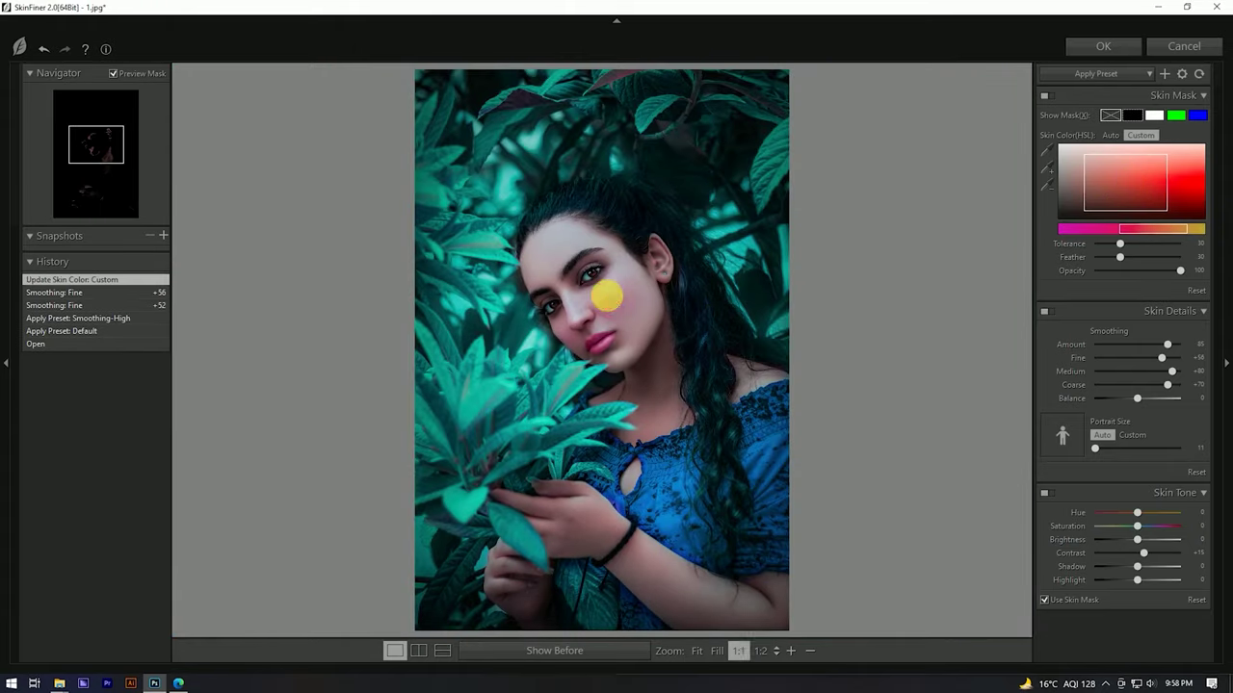
Step: Set a custom skin colour range and lower the smoothing Balance to -42
{"action": "left_click", "coordinate": [607, 292]}
{"action": "mouse_move", "coordinate": [1115, 184]}
{"action": "left_mouse_down"}
{"action": "mouse_move", "coordinate": [1135, 181]}
{"action": "mouse_move", "coordinate": [1104, 181]}
{"action": "mouse_move", "coordinate": [1162, 191]}
{"action": "left_mouse_up"}
{"action": "mouse_move", "coordinate": [1138, 398]}
{"action": "left_mouse_down"}
{"action": "mouse_move", "coordinate": [1152, 399]}
{"action": "mouse_move", "coordinate": [1122, 399]}
{"action": "left_mouse_up"}
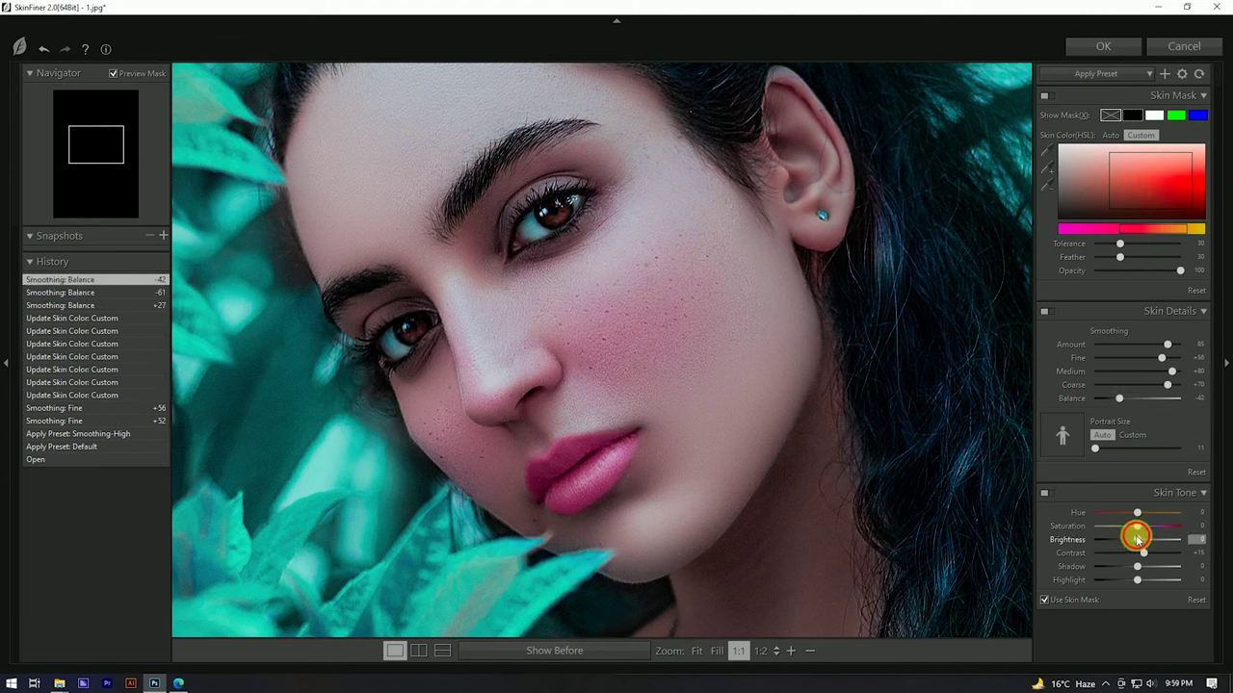
Step: Set skin Brightness +43, Contrast +35, Highlight +16 and Shadow +40, then apply
{"action": "left_click_drag", "start_coordinate": [1159, 537], "coordinate": [1156, 537]}
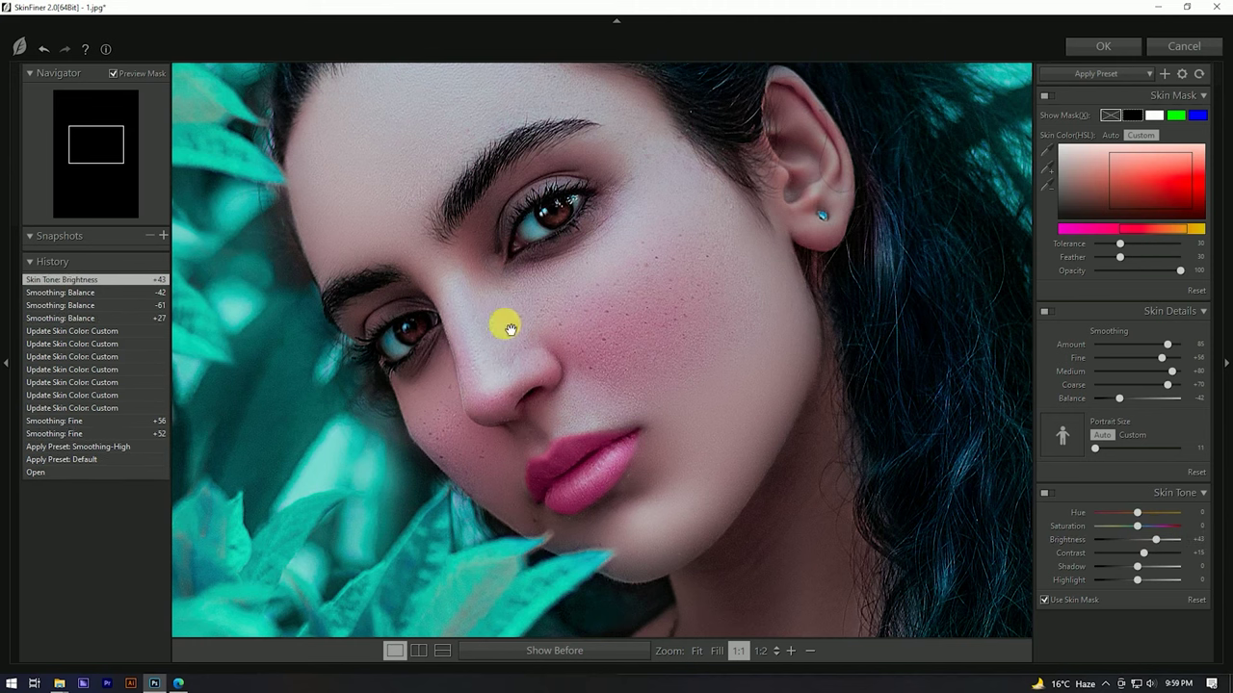
{"action": "left_click", "coordinate": [504, 326]}
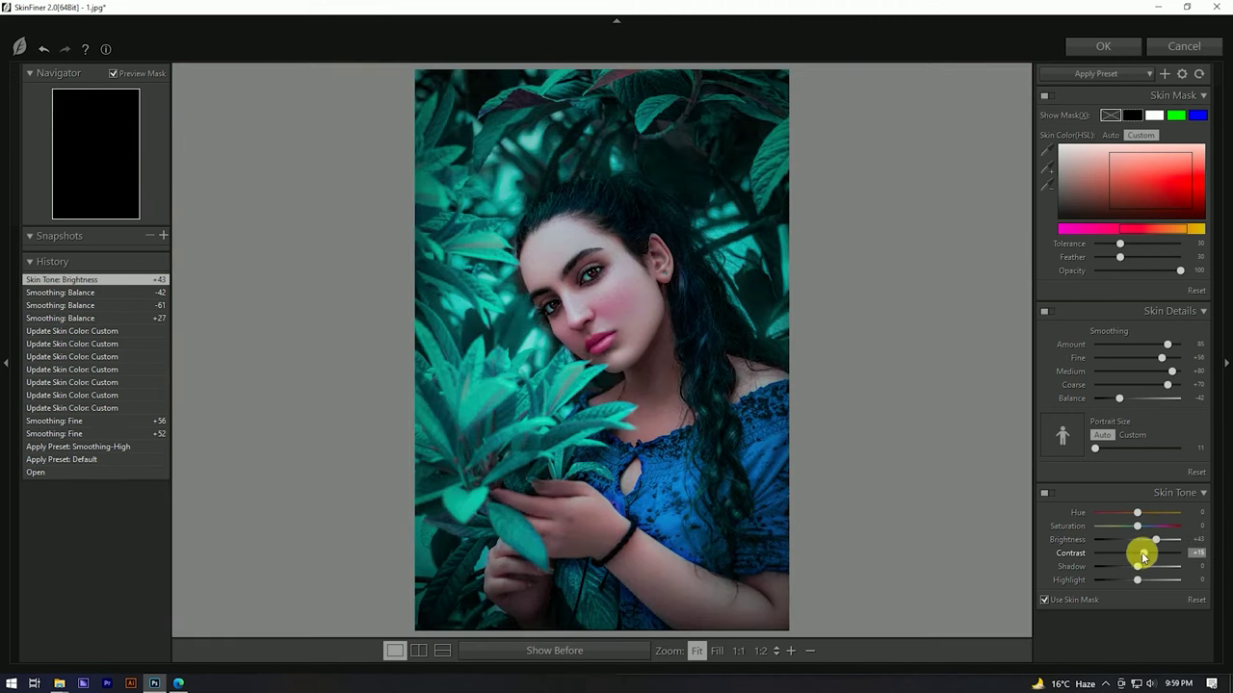
{"action": "left_click_drag", "start_coordinate": [1153, 556], "coordinate": [1140, 567]}
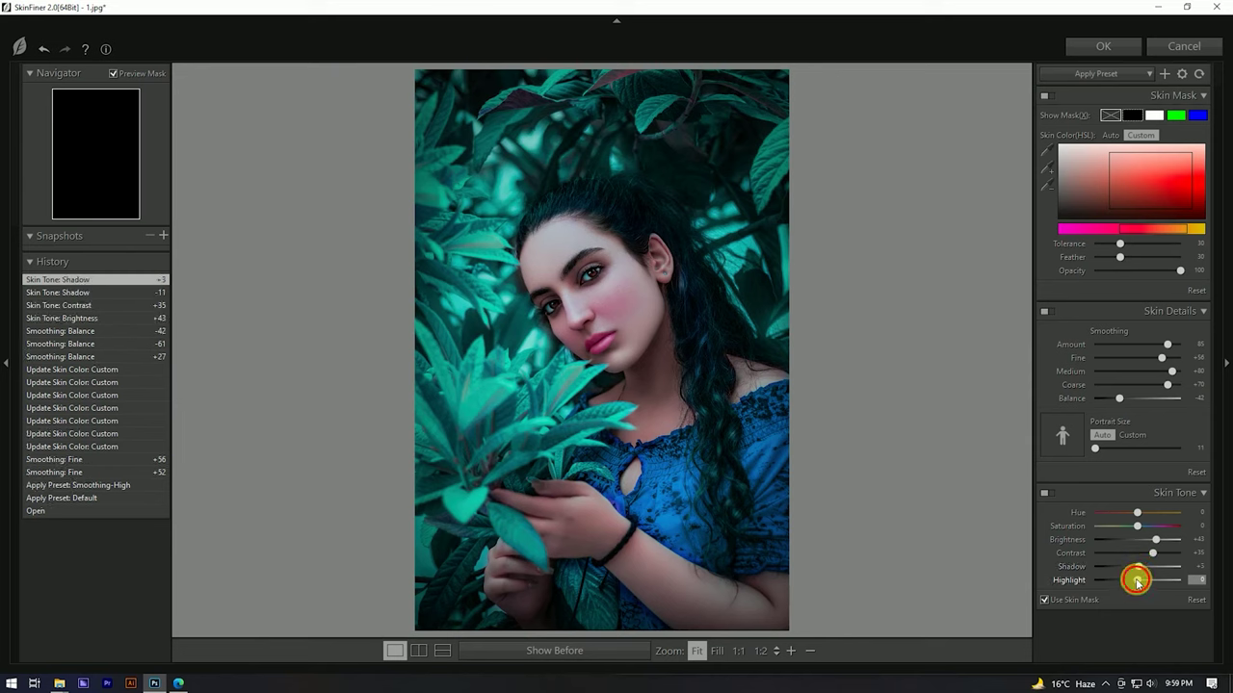
{"action": "left_click", "coordinate": [1145, 580]}
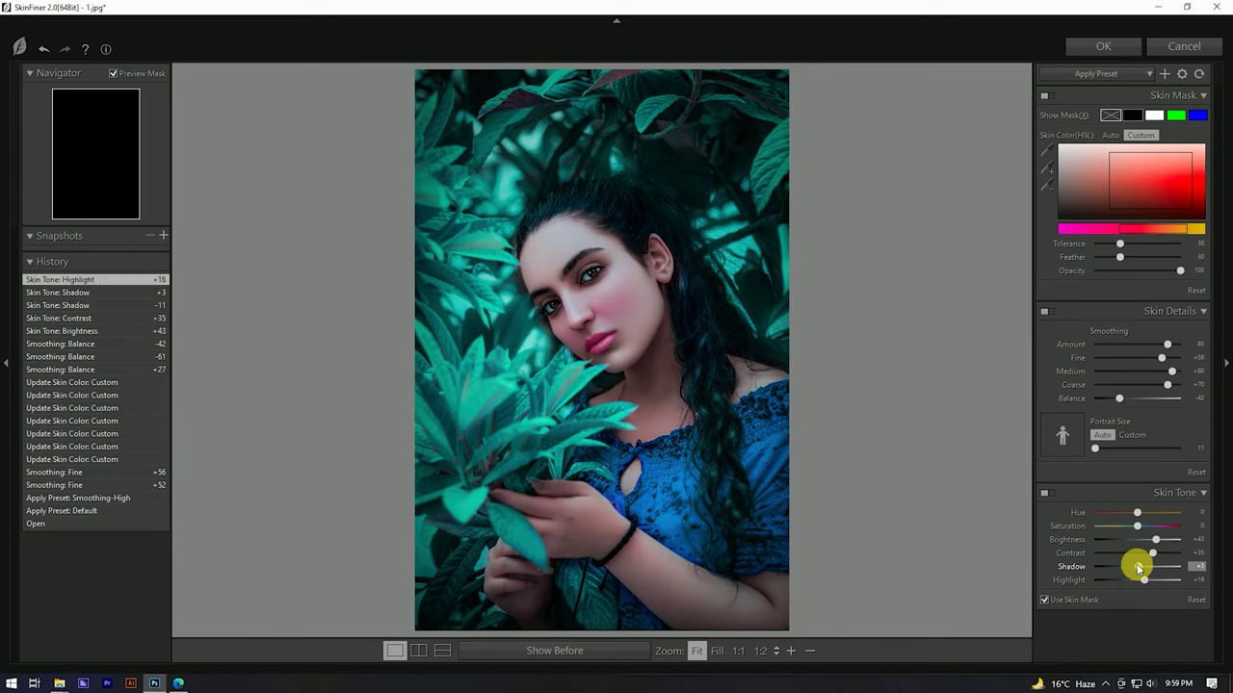
{"action": "left_click_drag", "start_coordinate": [1155, 566], "coordinate": [1154, 566]}
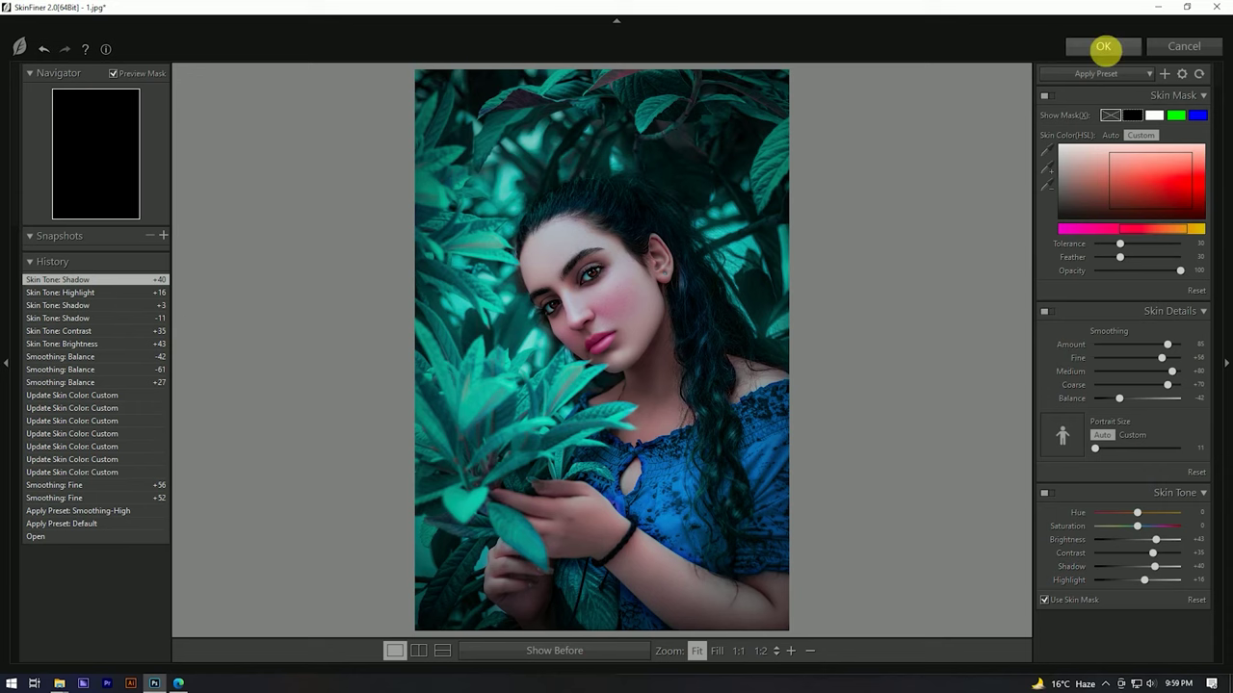
{"action": "left_click", "coordinate": [1103, 46]}
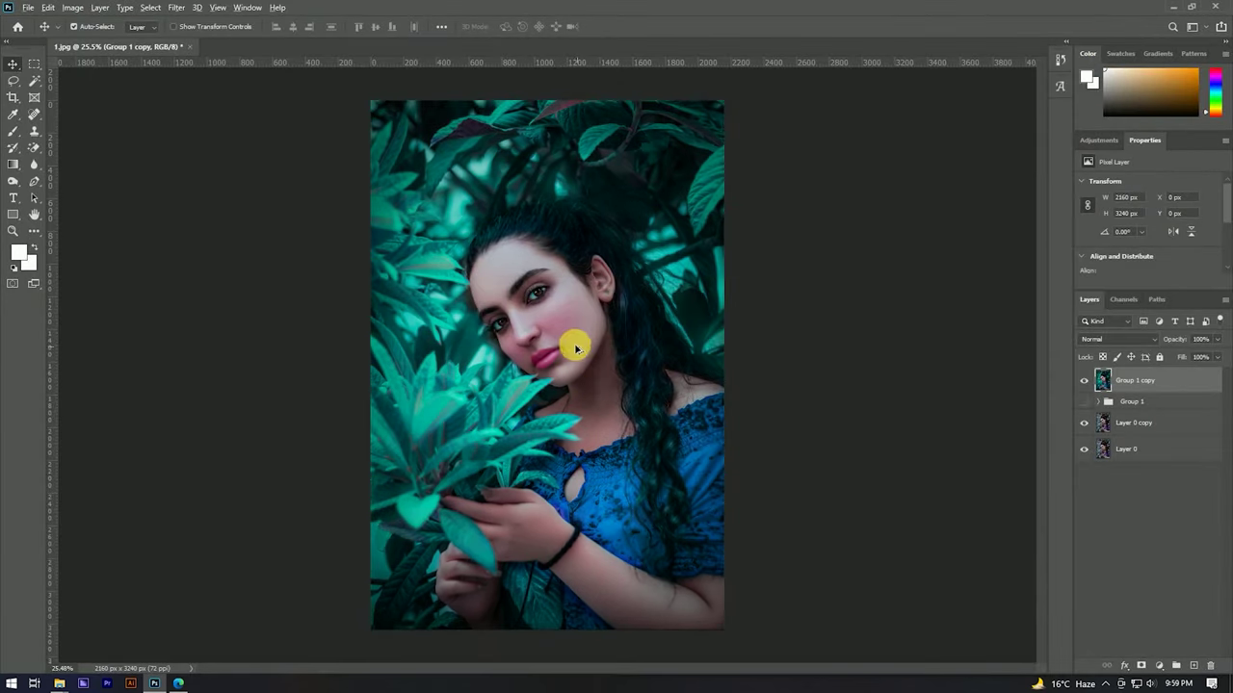
Step: Add a new empty layer and select the Brush tool
{"action": "scroll", "coordinate": [573, 337], "scroll_direction": "up", "scroll_amount": 3}
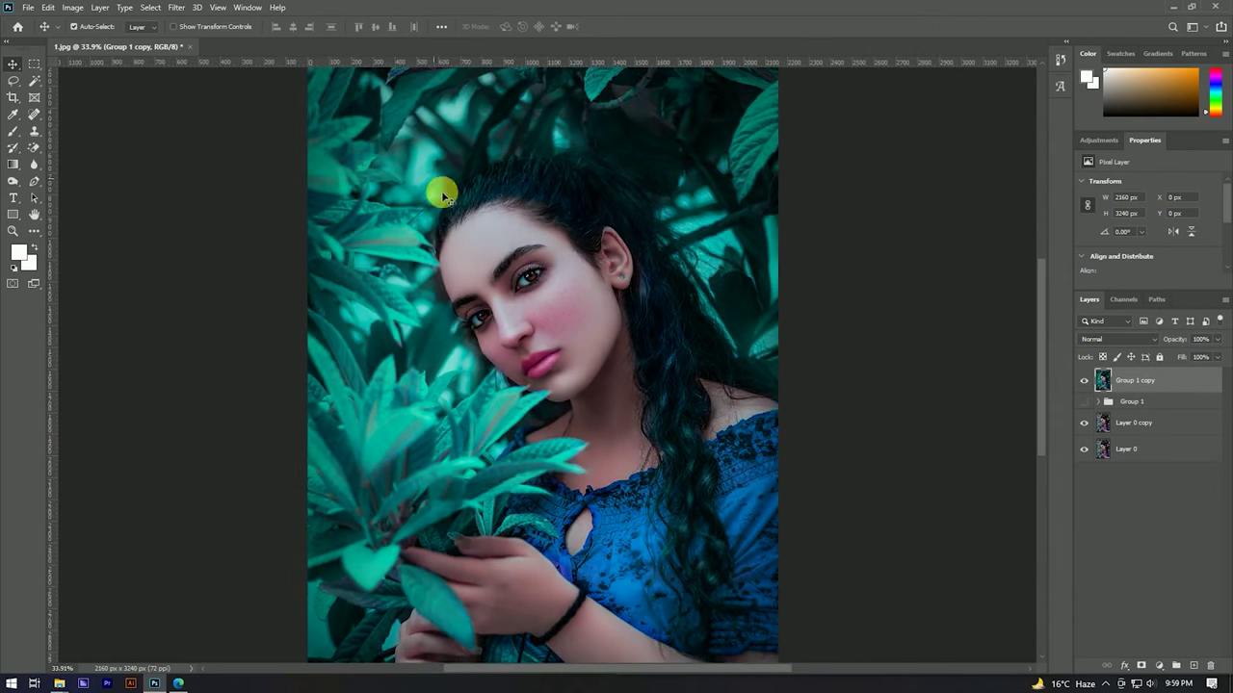
{"action": "scroll", "coordinate": [509, 261], "scroll_direction": "up", "scroll_amount": 3}
{"action": "scroll", "coordinate": [509, 261], "scroll_direction": "up", "scroll_amount": 3}
{"action": "scroll", "coordinate": [567, 321], "scroll_direction": "up", "scroll_amount": 2}
{"action": "scroll", "coordinate": [655, 390], "scroll_direction": "up", "scroll_amount": 2}
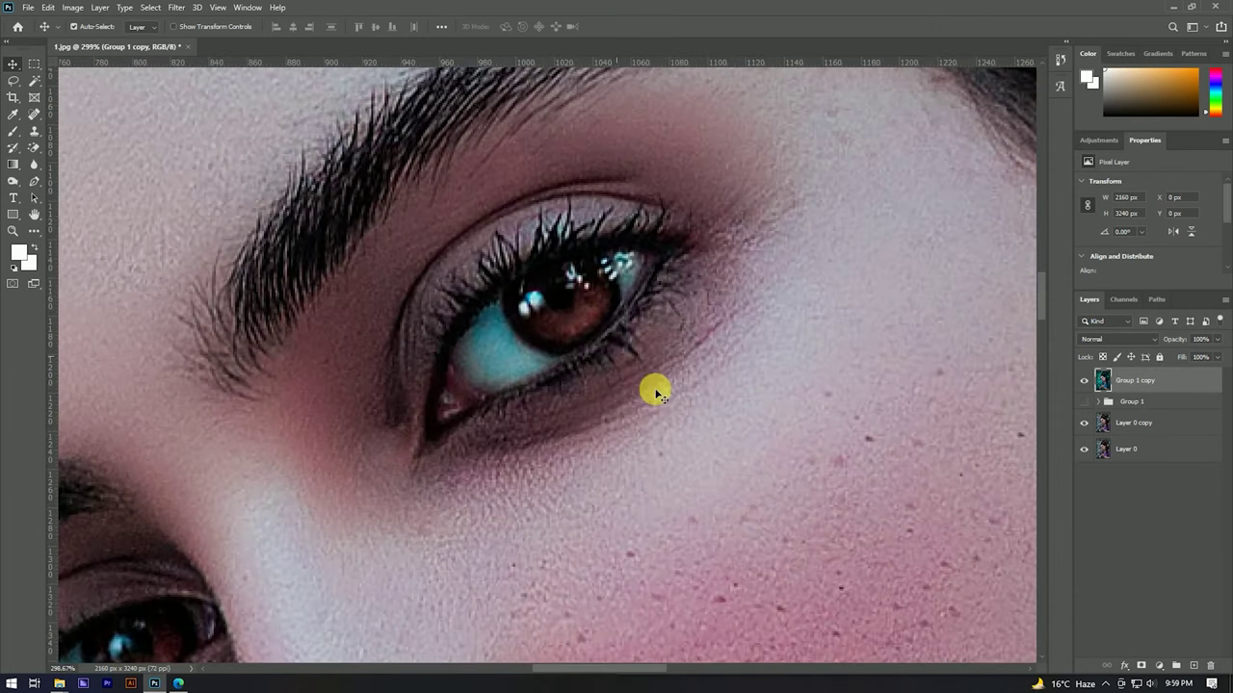
{"action": "left_click", "coordinate": [1194, 665]}
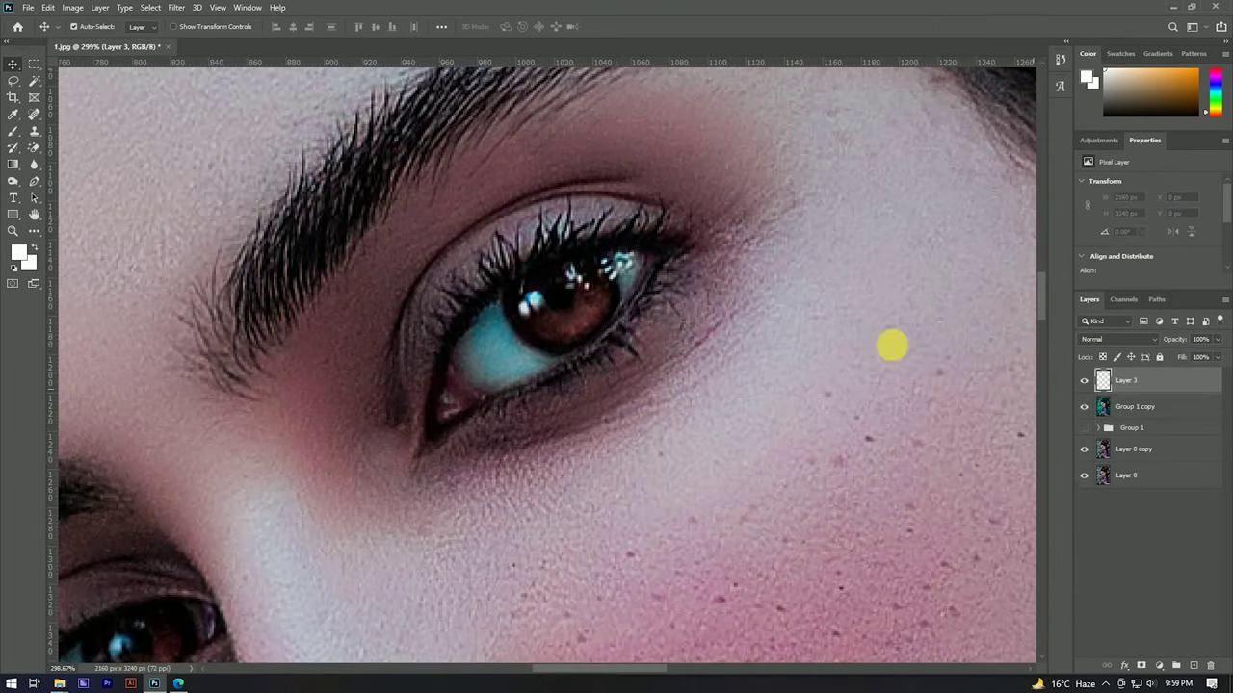
{"action": "left_click", "coordinate": [14, 138]}
{"action": "scroll", "coordinate": [699, 318], "scroll_direction": "up", "scroll_amount": 1}
{"action": "scroll", "coordinate": [550, 261], "scroll_direction": "up", "scroll_amount": 1}
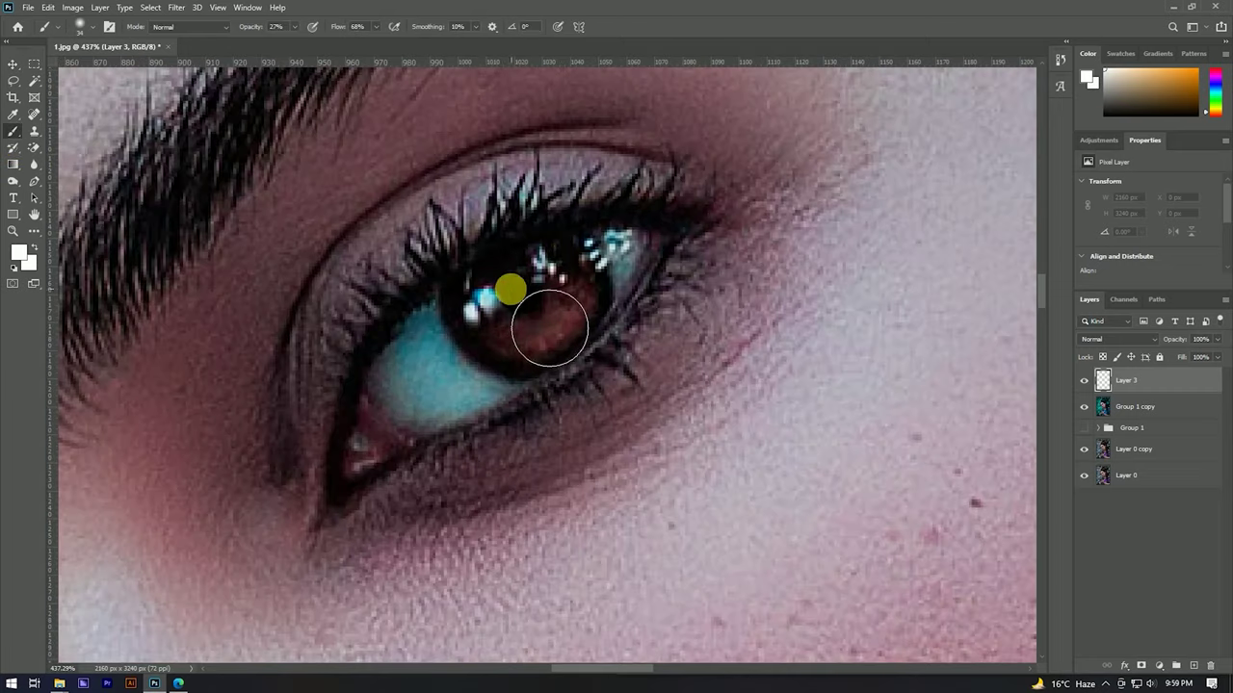
Step: Set a white brush to 100% opacity and flow, size it, and paint the upper iris
{"action": "left_click_drag", "start_coordinate": [509, 325], "coordinate": [572, 311]}
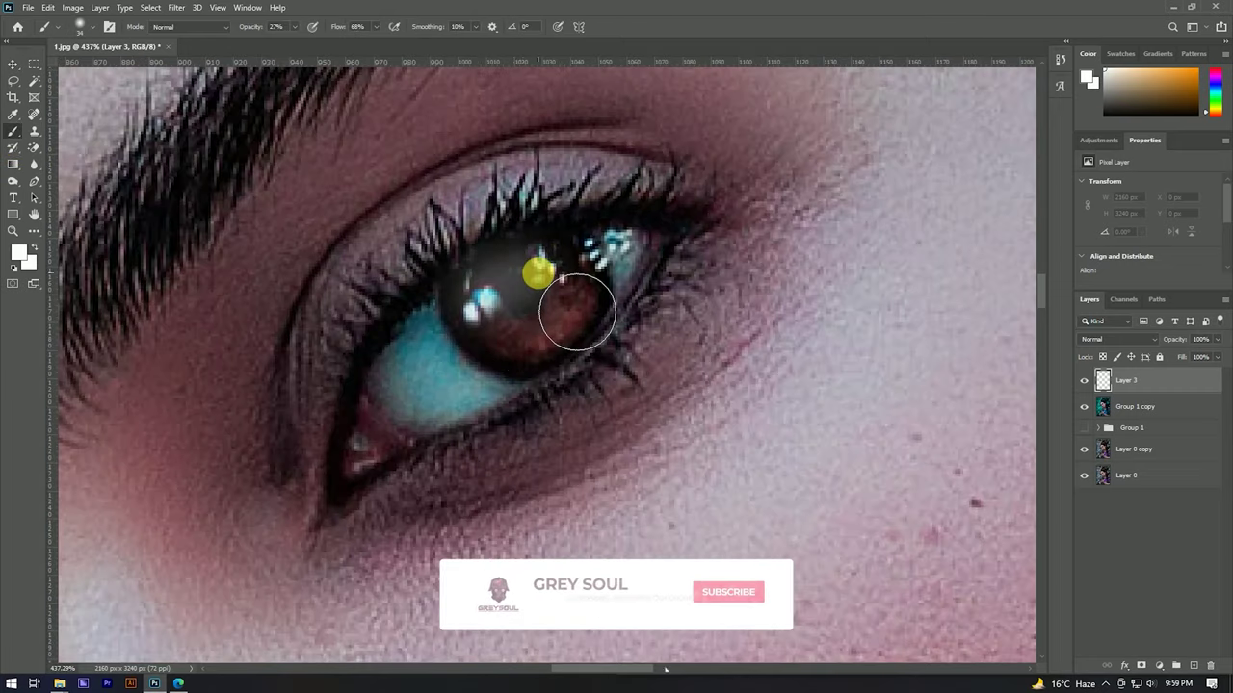
{"action": "key", "text": "ctrl+z"}
{"action": "left_click_drag", "start_coordinate": [242, 32], "coordinate": [267, 32]}
{"action": "left_click_drag", "start_coordinate": [342, 31], "coordinate": [404, 36]}
{"action": "mouse_move", "coordinate": [537, 317]}
{"action": "left_mouse_down"}
{"action": "mouse_move", "coordinate": [578, 320]}
{"action": "mouse_move", "coordinate": [567, 443]}
{"action": "left_mouse_up"}
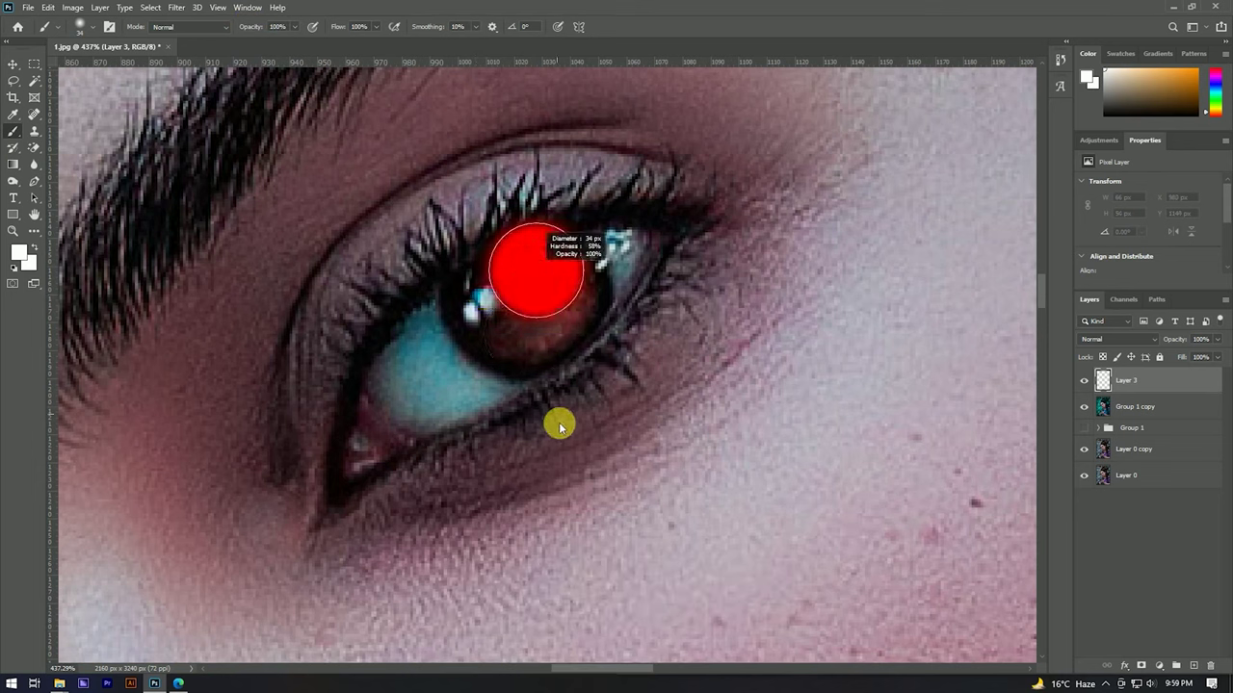
{"action": "mouse_move", "coordinate": [576, 460]}
{"action": "left_mouse_down"}
{"action": "mouse_move", "coordinate": [493, 296]}
{"action": "mouse_move", "coordinate": [511, 324]}
{"action": "mouse_move", "coordinate": [495, 314]}
{"action": "mouse_move", "coordinate": [523, 325]}
{"action": "mouse_move", "coordinate": [559, 297]}
{"action": "mouse_move", "coordinate": [559, 264]}
{"action": "mouse_move", "coordinate": [509, 280]}
{"action": "mouse_move", "coordinate": [507, 317]}
{"action": "mouse_move", "coordinate": [552, 303]}
{"action": "left_mouse_up"}
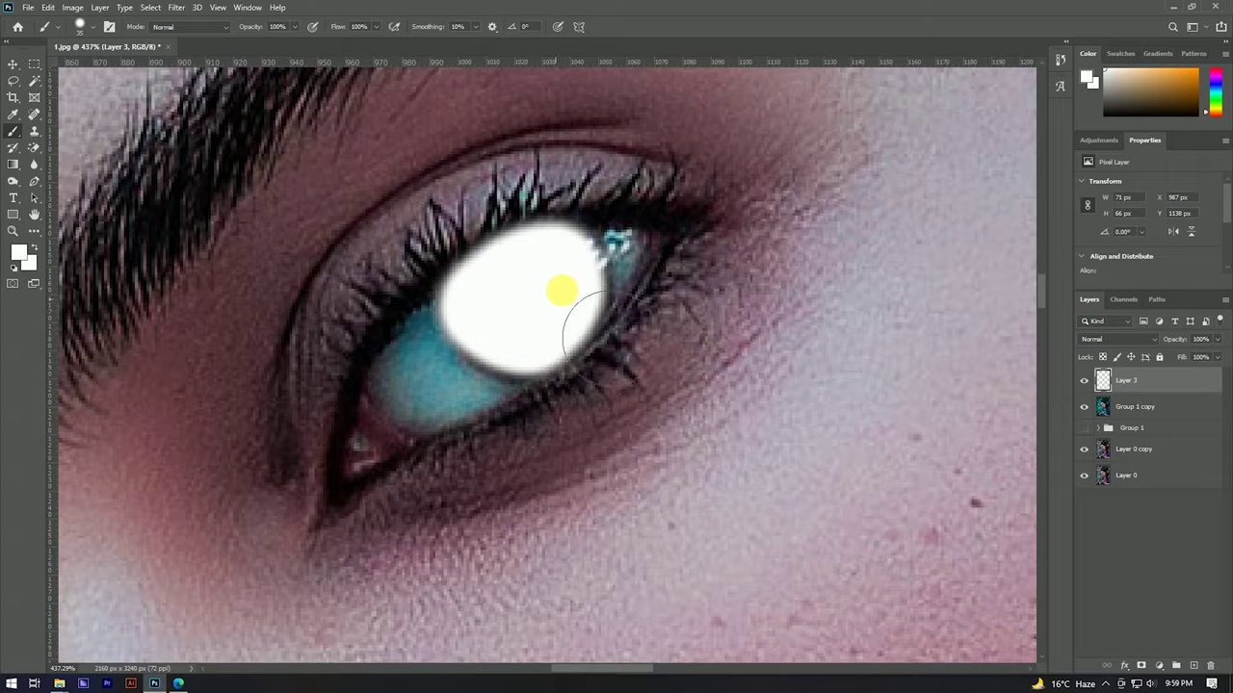
Step: Paint white over the second eye's iris
{"action": "scroll", "coordinate": [552, 303], "scroll_direction": "down", "scroll_amount": 3}
{"action": "scroll", "coordinate": [544, 318], "scroll_direction": "down", "scroll_amount": 3}
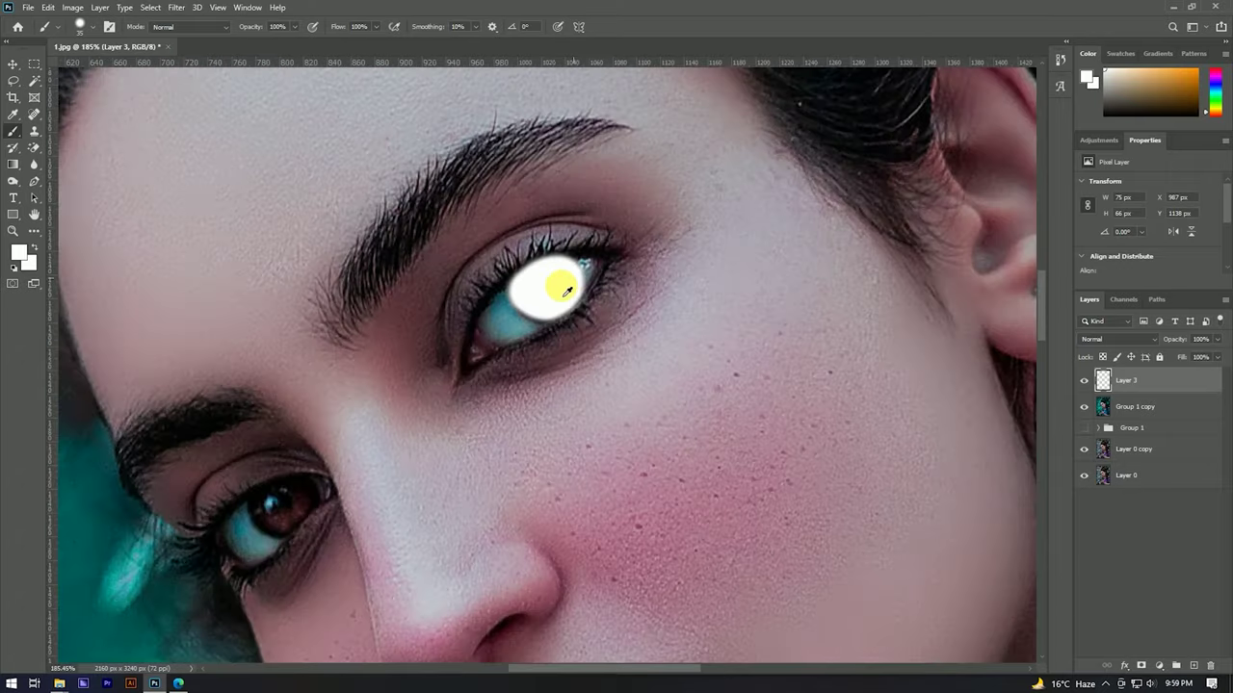
{"action": "scroll", "coordinate": [385, 443], "scroll_direction": "up", "scroll_amount": 4}
{"action": "mouse_move", "coordinate": [432, 490]}
{"action": "left_mouse_down"}
{"action": "mouse_move", "coordinate": [473, 460]}
{"action": "mouse_move", "coordinate": [482, 473]}
{"action": "mouse_move", "coordinate": [416, 479]}
{"action": "mouse_move", "coordinate": [432, 505]}
{"action": "mouse_move", "coordinate": [453, 472]}
{"action": "mouse_move", "coordinate": [421, 473]}
{"action": "mouse_move", "coordinate": [456, 376]}
{"action": "left_mouse_up"}
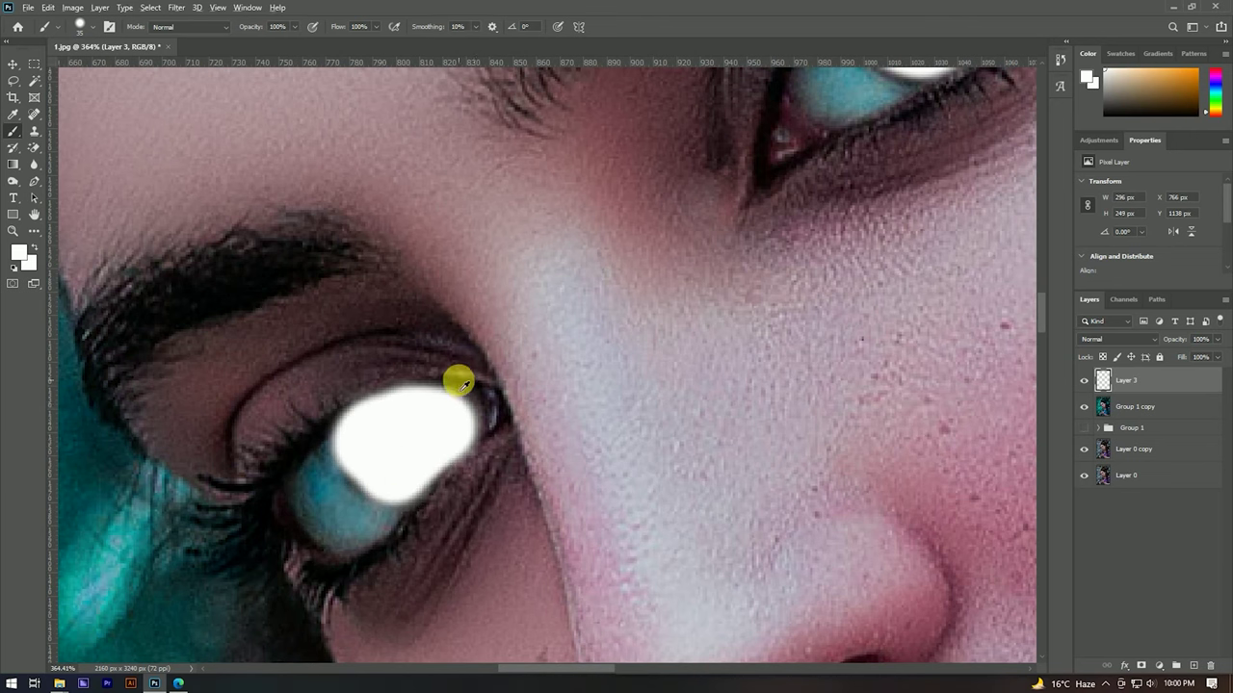
{"action": "scroll", "coordinate": [456, 377], "scroll_direction": "down", "scroll_amount": 3}
{"action": "scroll", "coordinate": [471, 369], "scroll_direction": "down", "scroll_amount": 2}
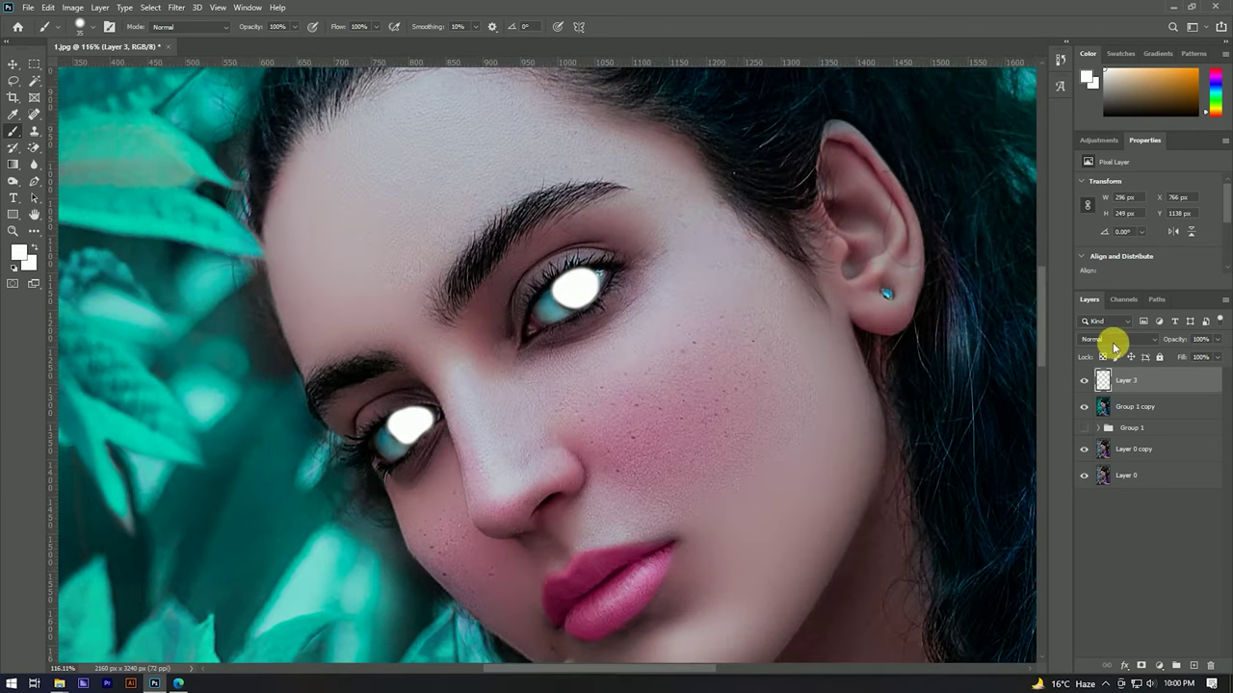
Step: Set Layer 3's blend mode to Overlay and switch to the Move tool
{"action": "left_click", "coordinate": [1114, 343]}
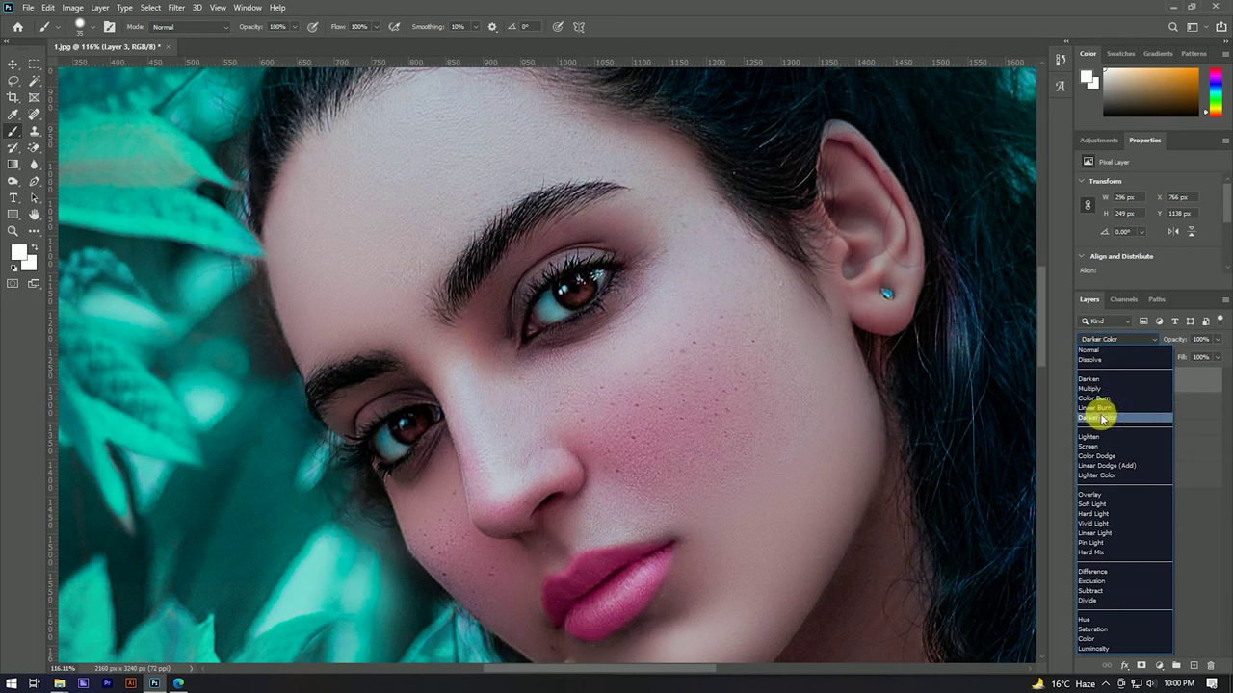
{"action": "left_click", "coordinate": [1093, 497]}
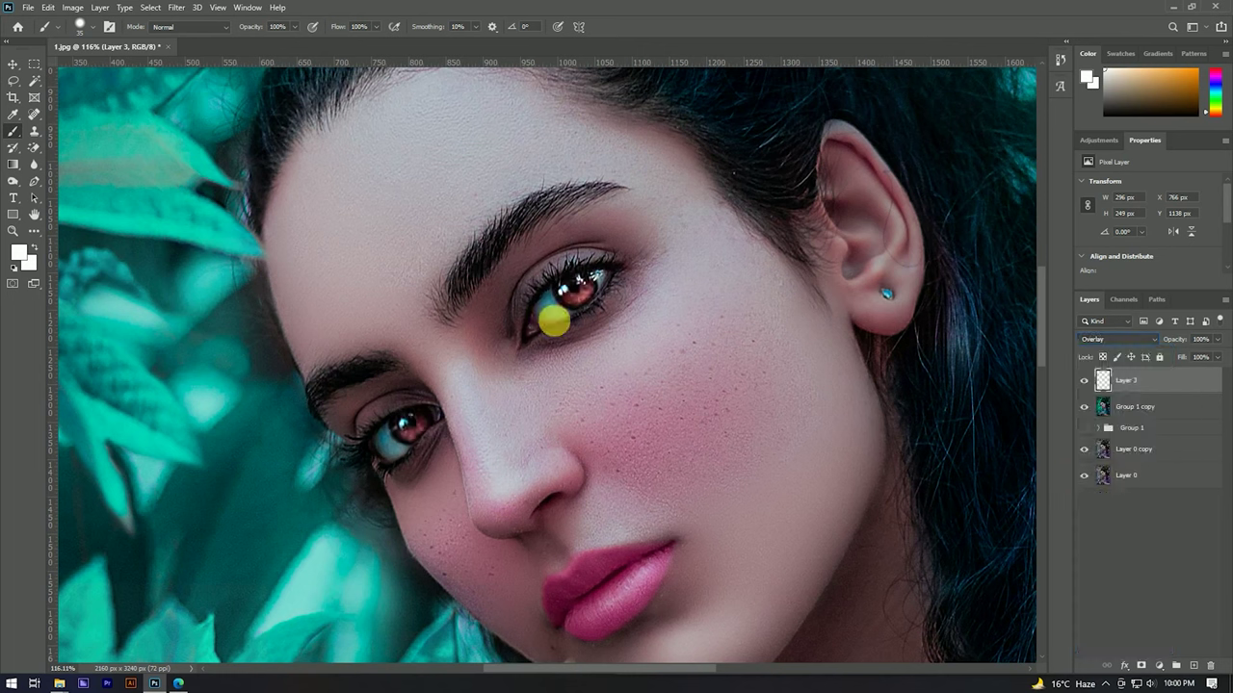
{"action": "left_click", "coordinate": [13, 65]}
Step: Toggle Layer 3's visibility to compare the irises before and after
{"action": "scroll", "coordinate": [588, 295], "scroll_direction": "down", "scroll_amount": 2}
{"action": "scroll", "coordinate": [589, 294], "scroll_direction": "down", "scroll_amount": 3}
{"action": "scroll", "coordinate": [599, 292], "scroll_direction": "up", "scroll_amount": 3}
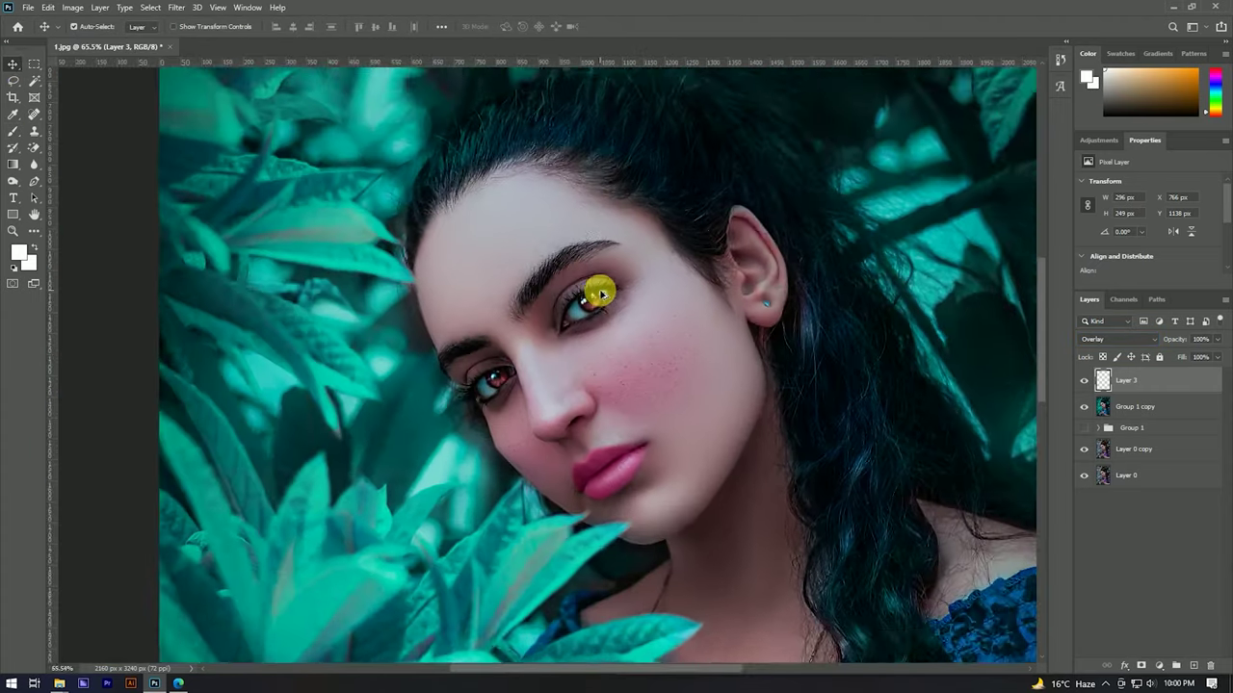
{"action": "scroll", "coordinate": [599, 294], "scroll_direction": "up", "scroll_amount": 2}
{"action": "scroll", "coordinate": [599, 294], "scroll_direction": "up", "scroll_amount": 2}
{"action": "scroll", "coordinate": [599, 294], "scroll_direction": "down", "scroll_amount": 2}
{"action": "scroll", "coordinate": [599, 295], "scroll_direction": "down", "scroll_amount": 1}
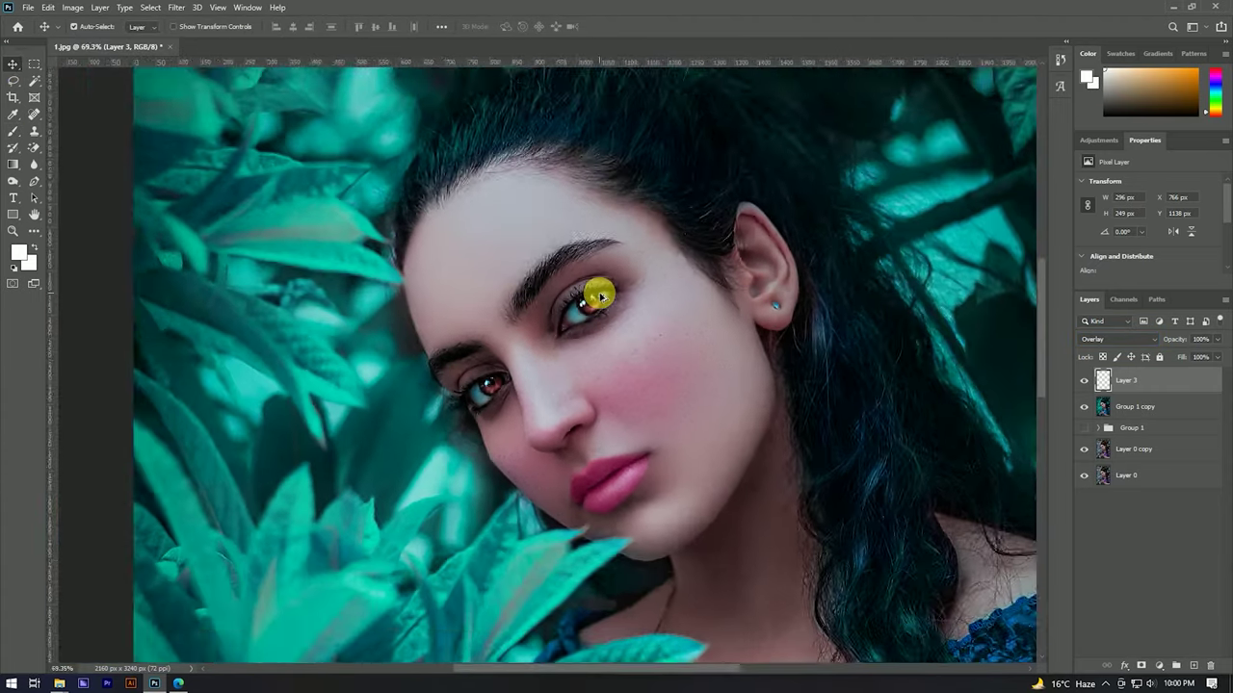
{"action": "scroll", "coordinate": [601, 297], "scroll_direction": "down", "scroll_amount": 1}
{"action": "scroll", "coordinate": [641, 433], "scroll_direction": "up", "scroll_amount": 2}
{"action": "scroll", "coordinate": [588, 421], "scroll_direction": "up", "scroll_amount": 2}
{"action": "scroll", "coordinate": [621, 415], "scroll_direction": "up", "scroll_amount": 1}
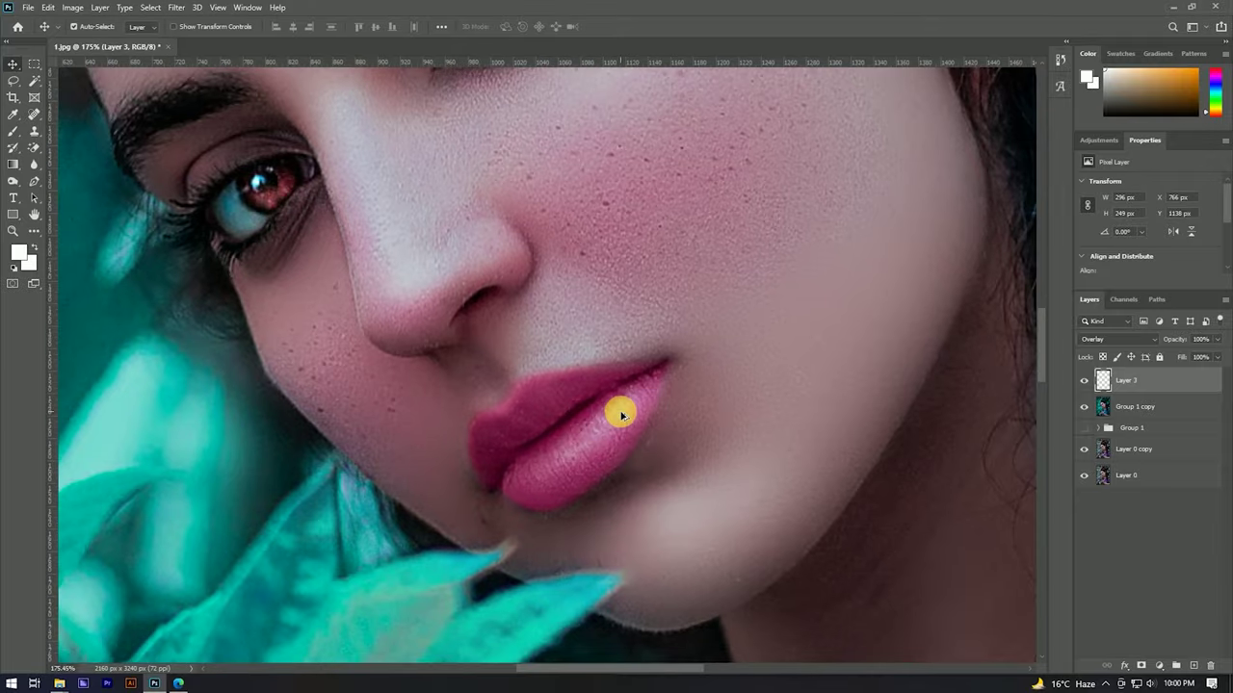
{"action": "scroll", "coordinate": [622, 415], "scroll_direction": "down", "scroll_amount": 3}
{"action": "scroll", "coordinate": [569, 165], "scroll_direction": "up", "scroll_amount": 2}
{"action": "scroll", "coordinate": [573, 311], "scroll_direction": "down", "scroll_amount": 1}
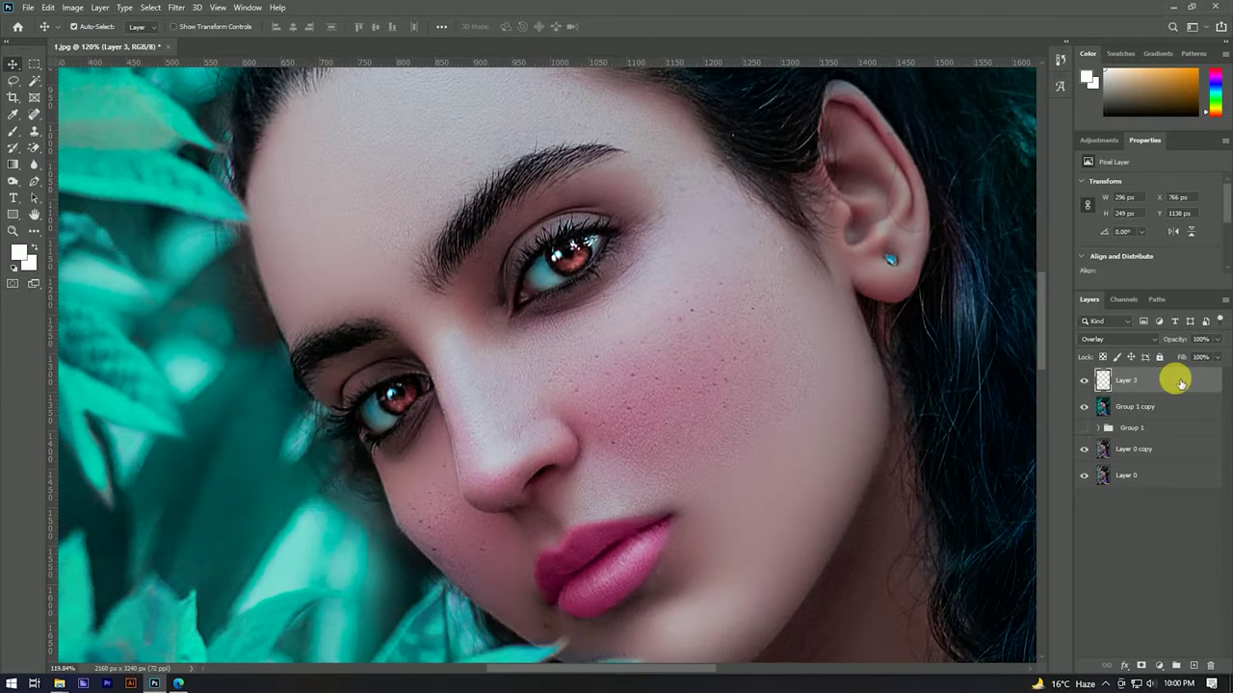
{"action": "left_click", "coordinate": [1083, 382]}
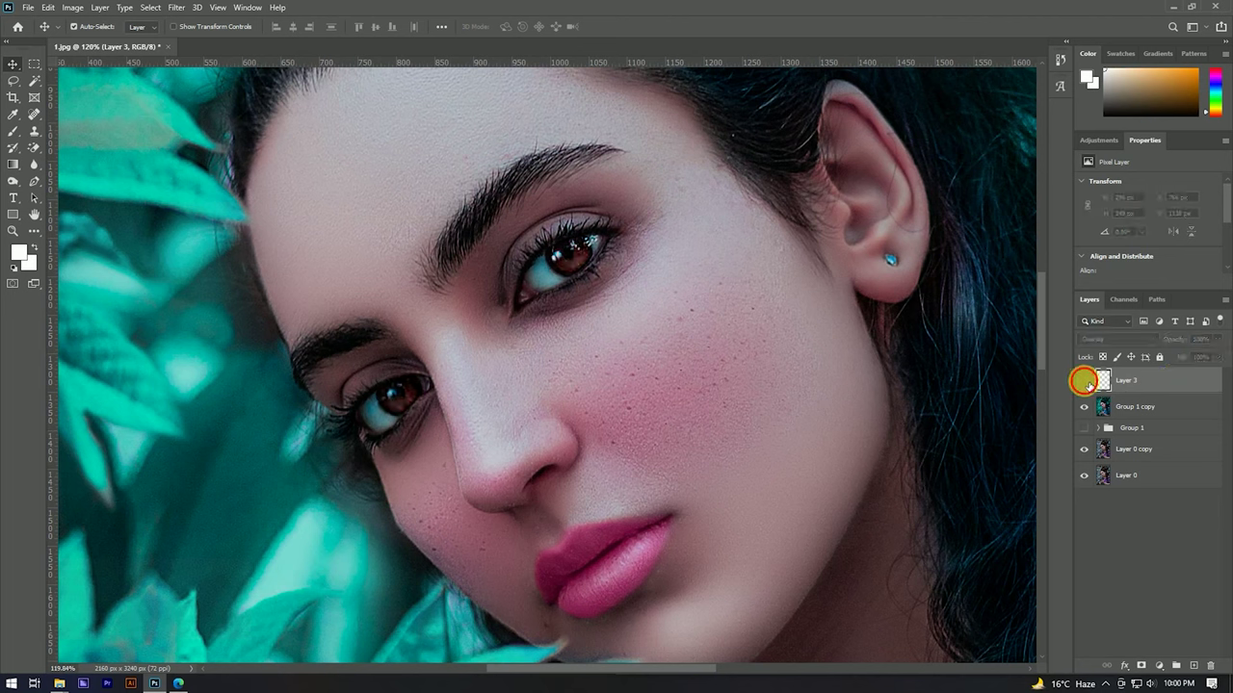
{"action": "left_click", "coordinate": [1086, 382]}
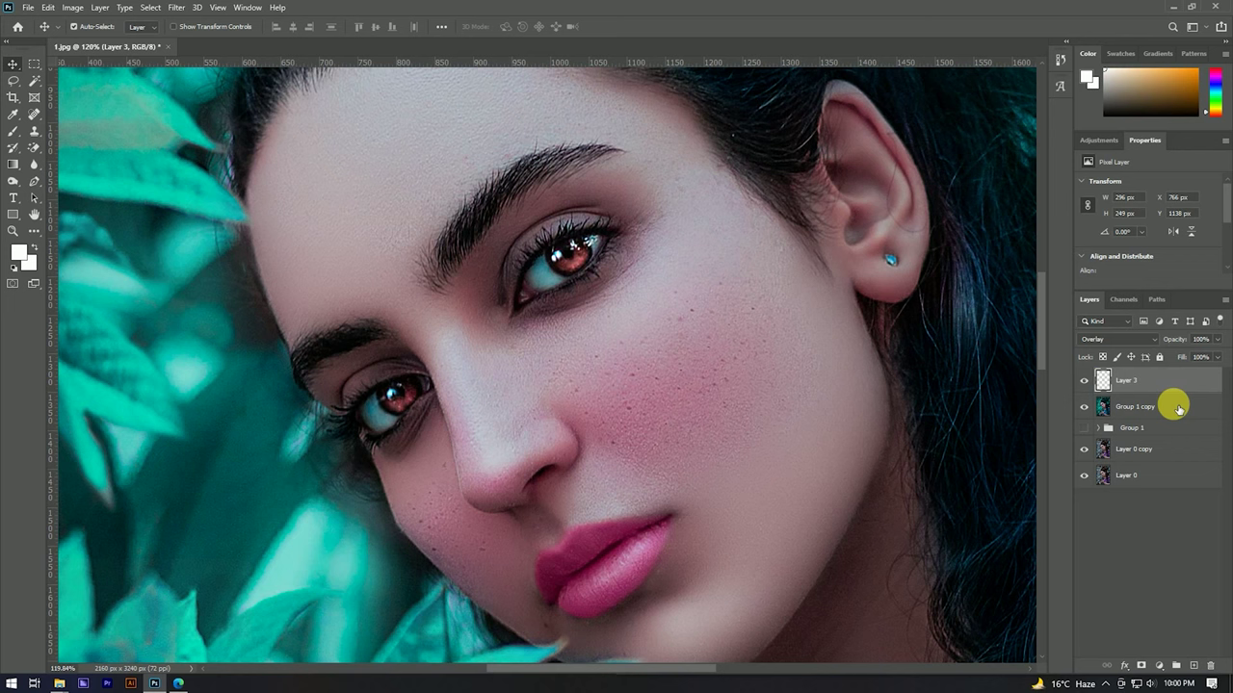
Step: Merge the eye layer with Group 1 copy into a single Layer 3
{"action": "left_click", "coordinate": [1177, 407]}
{"action": "right_click", "coordinate": [1167, 387]}
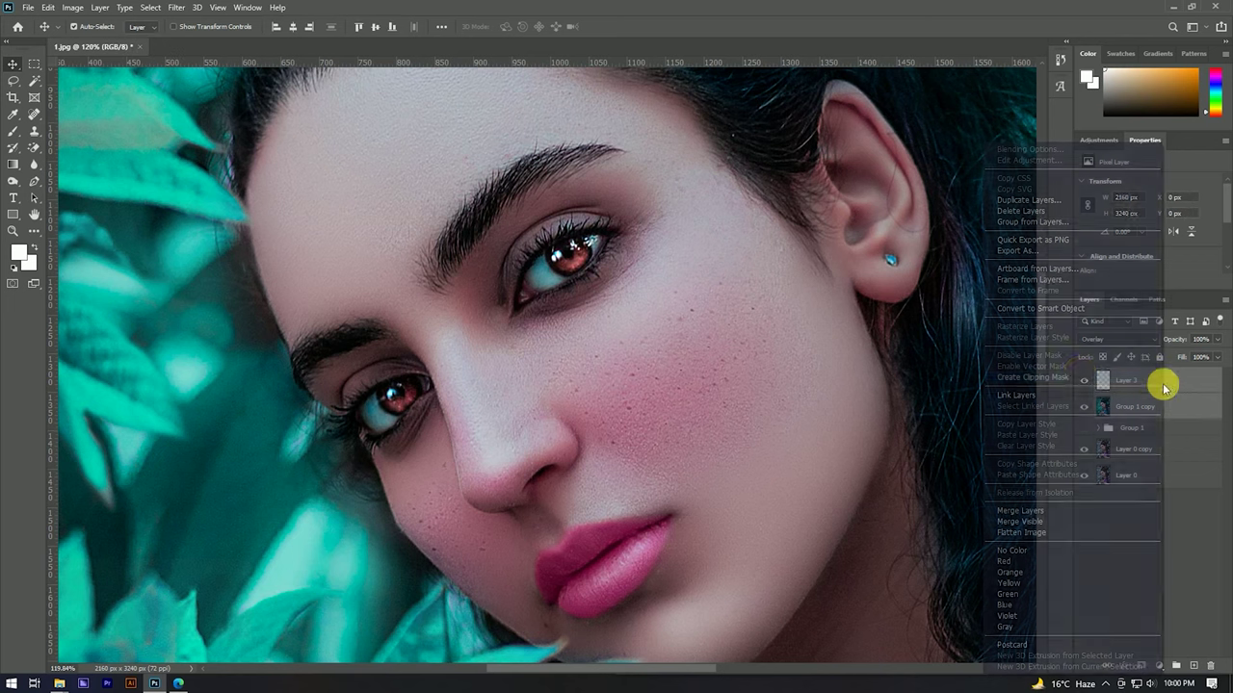
{"action": "left_click", "coordinate": [1033, 511]}
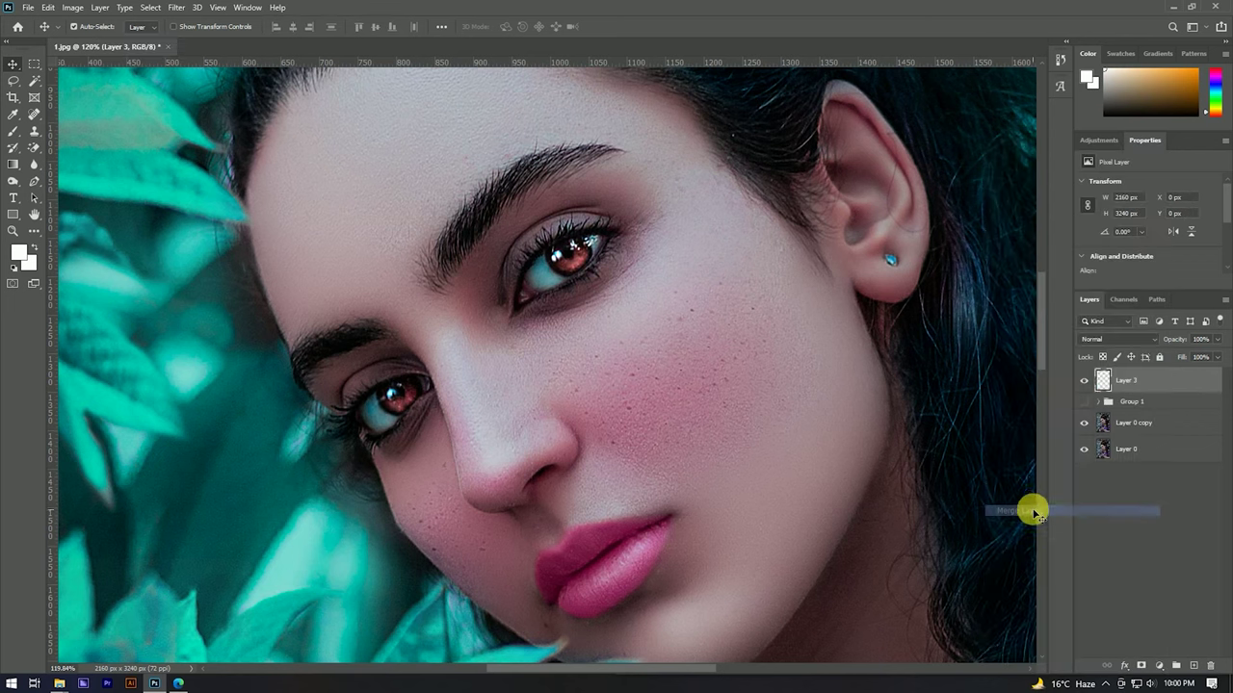
{"action": "left_click", "coordinate": [13, 180]}
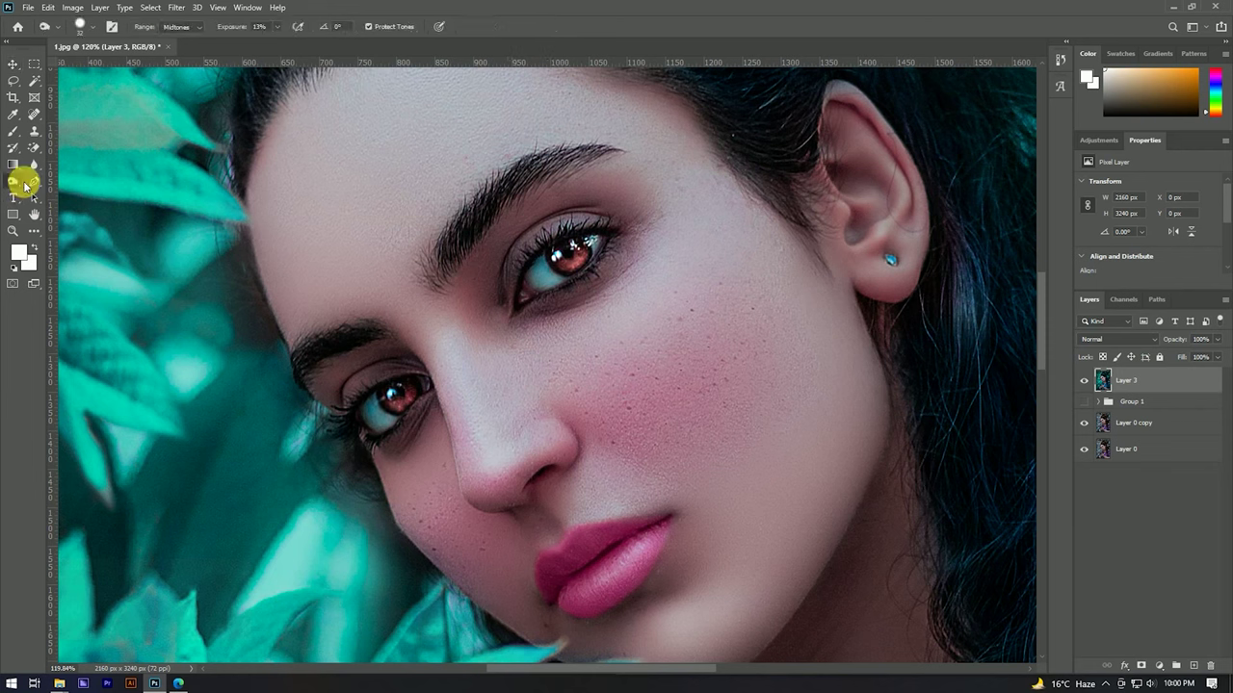
Step: Darken the upper eye's lower lid with the Burn tool
{"action": "right_click", "coordinate": [12, 180]}
{"action": "left_click", "coordinate": [60, 193]}
{"action": "left_click_drag", "start_coordinate": [517, 287], "coordinate": [561, 261]}
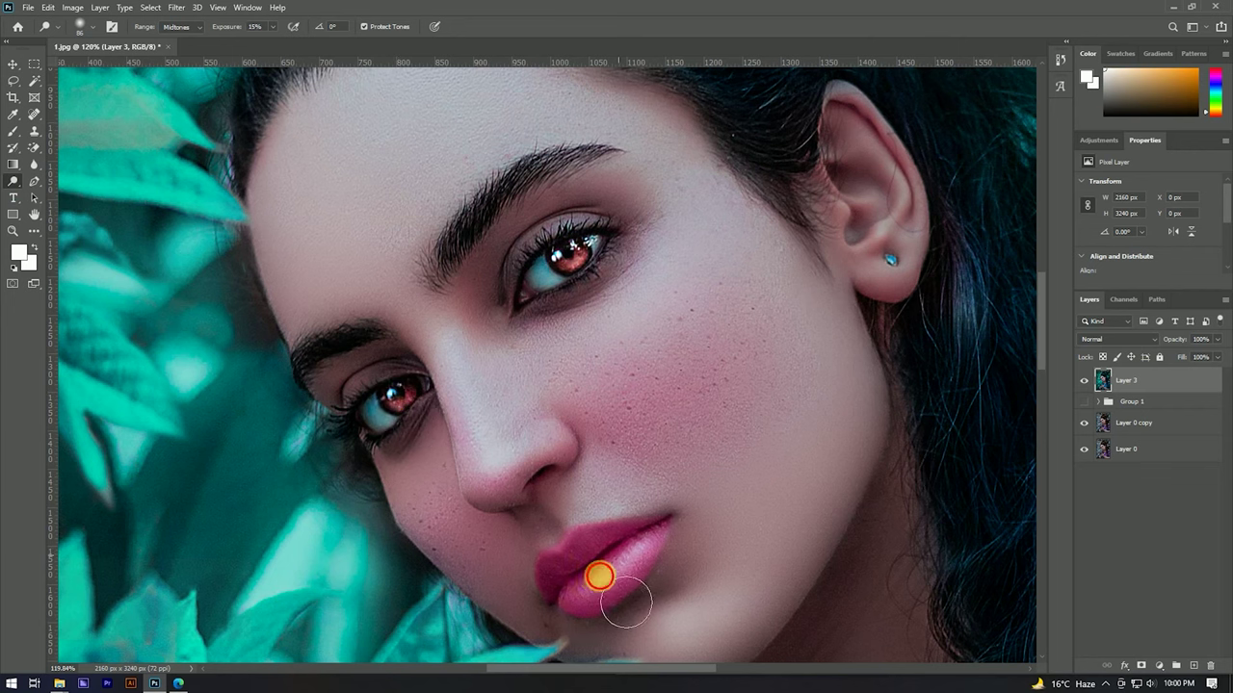
{"action": "scroll", "coordinate": [530, 363], "scroll_direction": "down", "scroll_amount": 3}
{"action": "scroll", "coordinate": [537, 355], "scroll_direction": "down", "scroll_amount": 2}
{"action": "scroll", "coordinate": [552, 305], "scroll_direction": "up", "scroll_amount": 3}
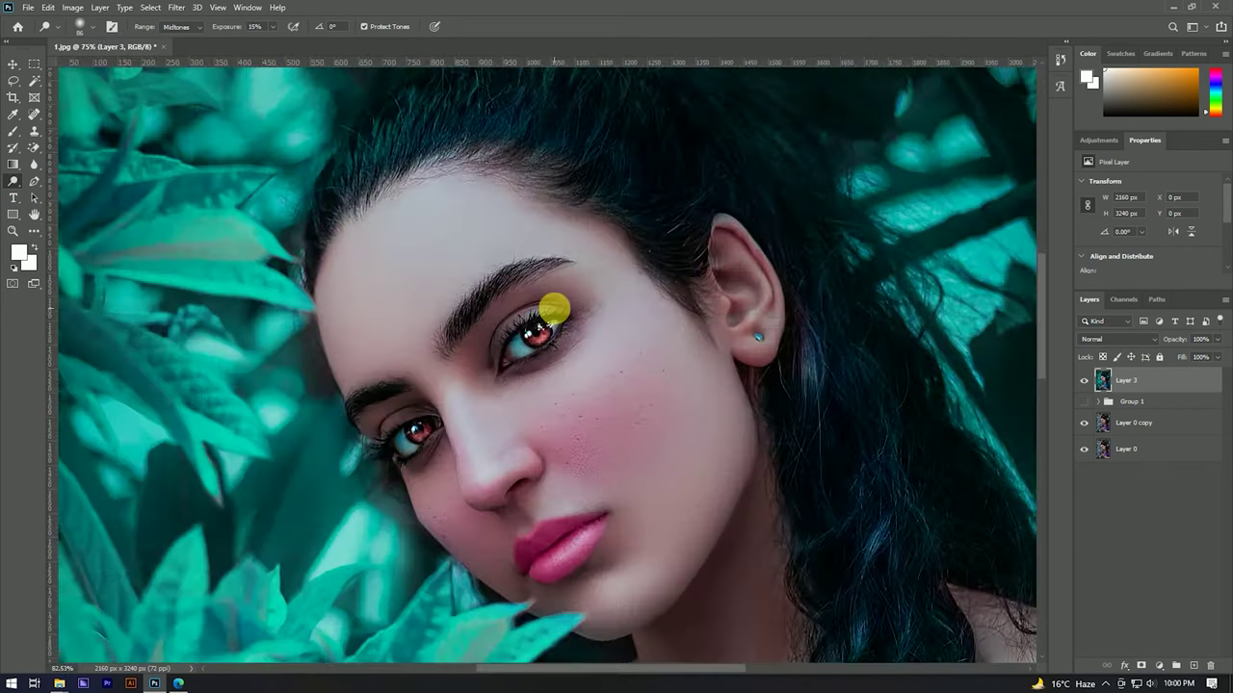
{"action": "scroll", "coordinate": [504, 360], "scroll_direction": "up", "scroll_amount": 2}
{"action": "scroll", "coordinate": [524, 354], "scroll_direction": "down", "scroll_amount": 2}
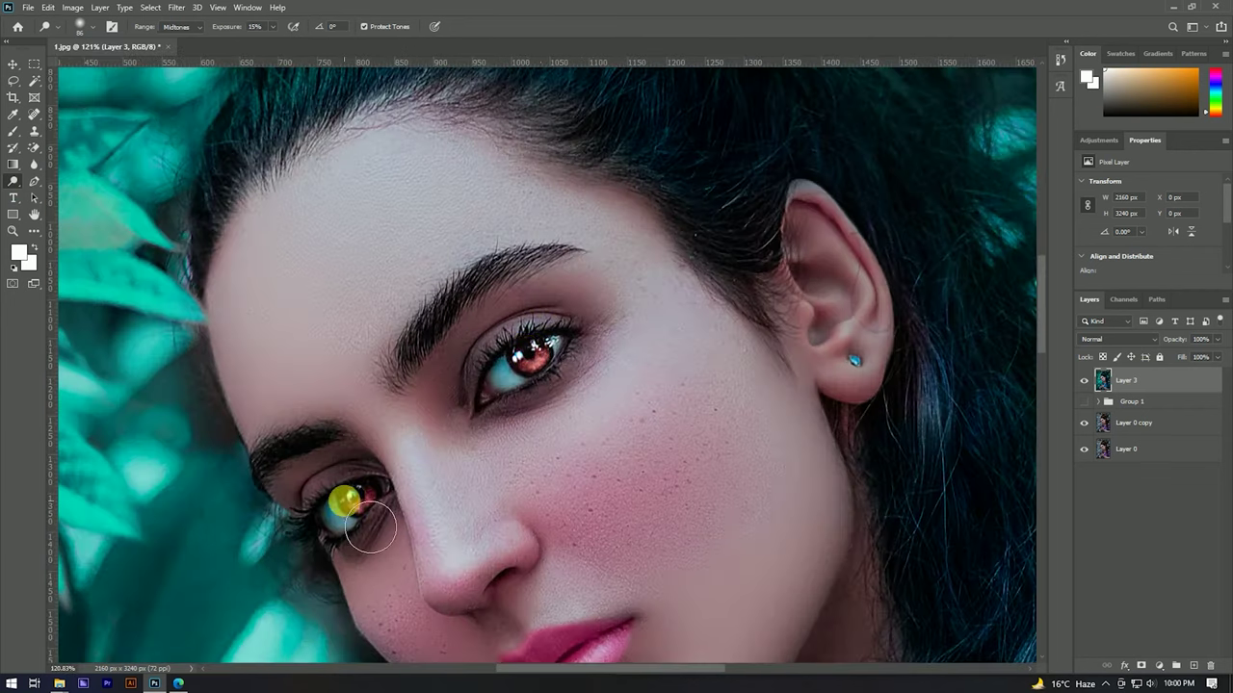
{"action": "scroll", "coordinate": [530, 306], "scroll_direction": "down", "scroll_amount": 1}
{"action": "scroll", "coordinate": [531, 306], "scroll_direction": "down", "scroll_amount": 1}
{"action": "scroll", "coordinate": [575, 311], "scroll_direction": "down", "scroll_amount": 2}
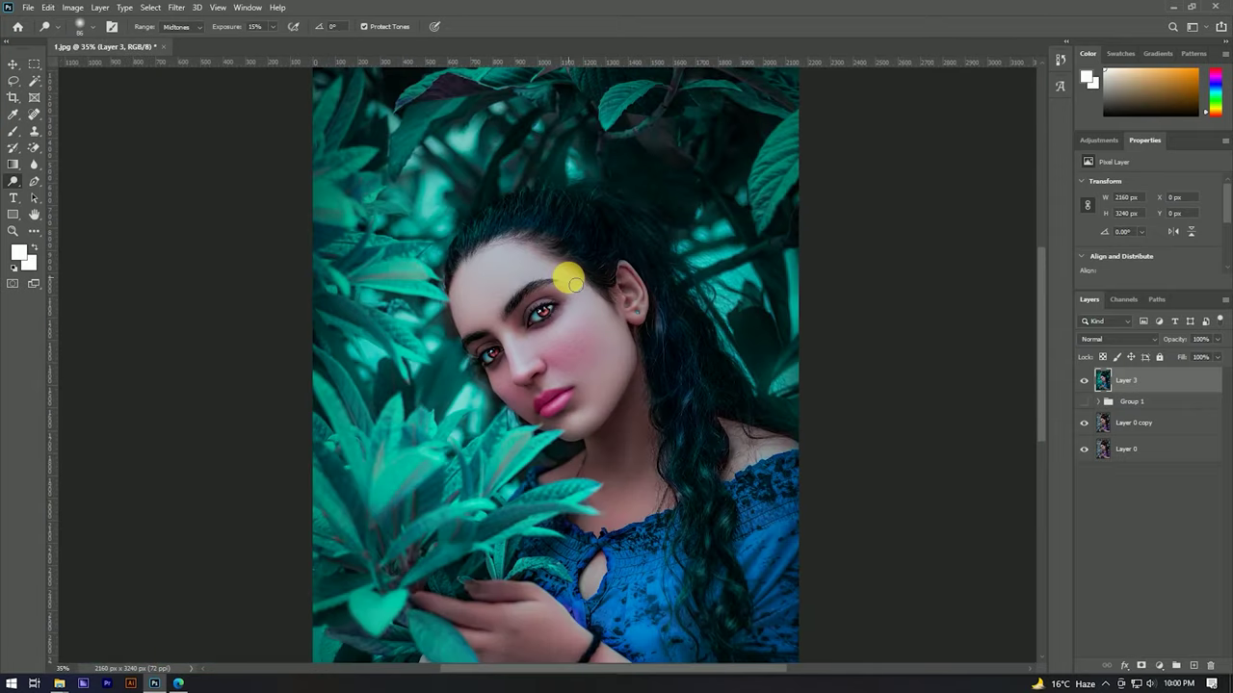
{"action": "scroll", "coordinate": [575, 282], "scroll_direction": "down", "scroll_amount": 1}
{"action": "scroll", "coordinate": [572, 342], "scroll_direction": "up", "scroll_amount": 3}
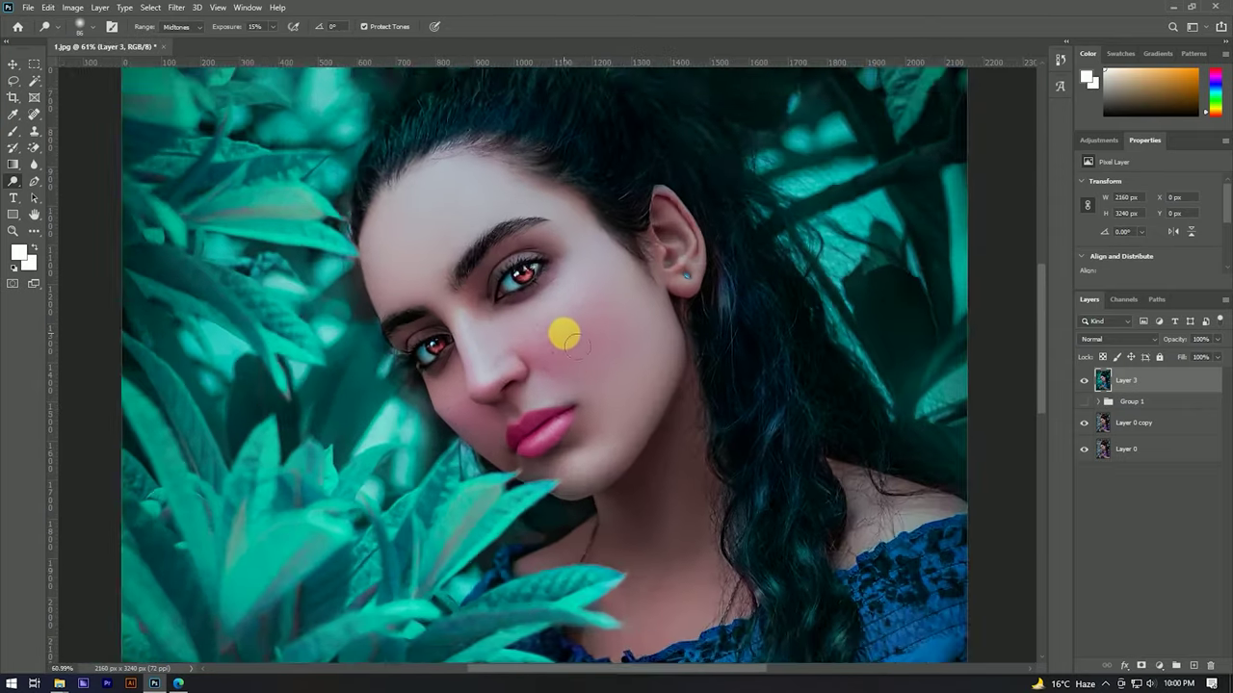
{"action": "scroll", "coordinate": [568, 337], "scroll_direction": "up", "scroll_amount": 2}
Step: Burn the cheek blush deeper and add a new empty layer on top
{"action": "left_click_drag", "start_coordinate": [578, 380], "coordinate": [482, 495]}
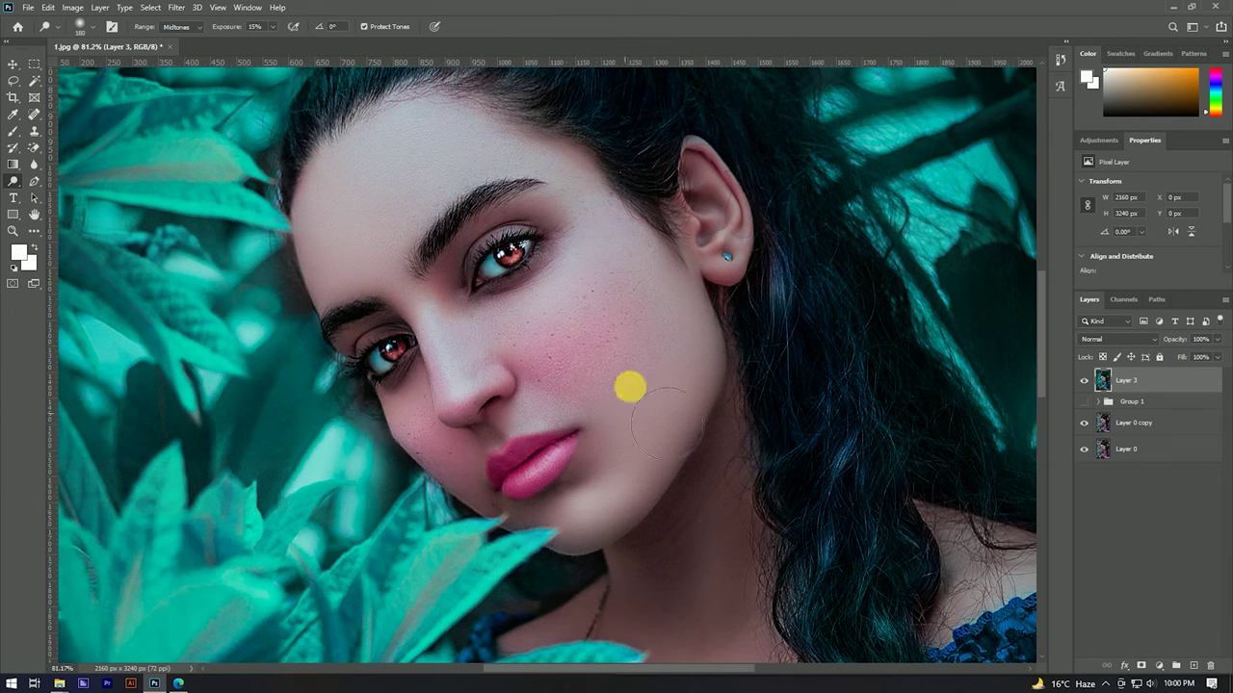
{"action": "scroll", "coordinate": [600, 437], "scroll_direction": "down", "scroll_amount": 5}
{"action": "scroll", "coordinate": [633, 300], "scroll_direction": "up", "scroll_amount": 4}
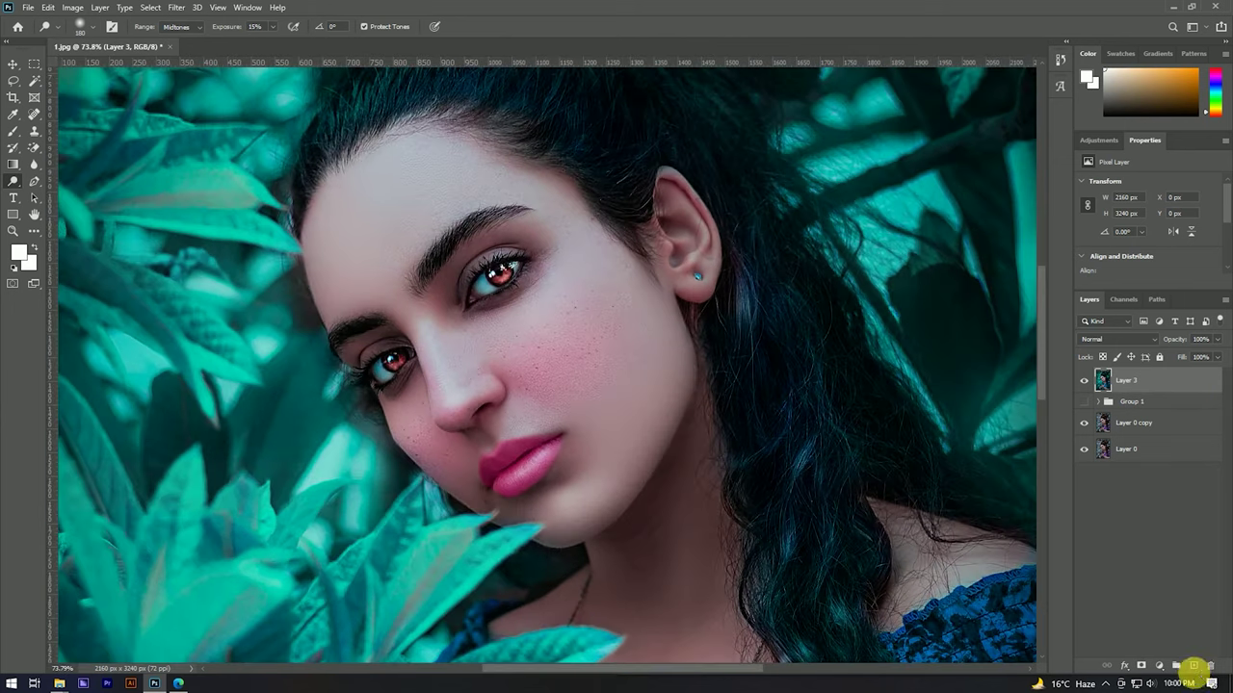
{"action": "left_click", "coordinate": [1193, 668]}
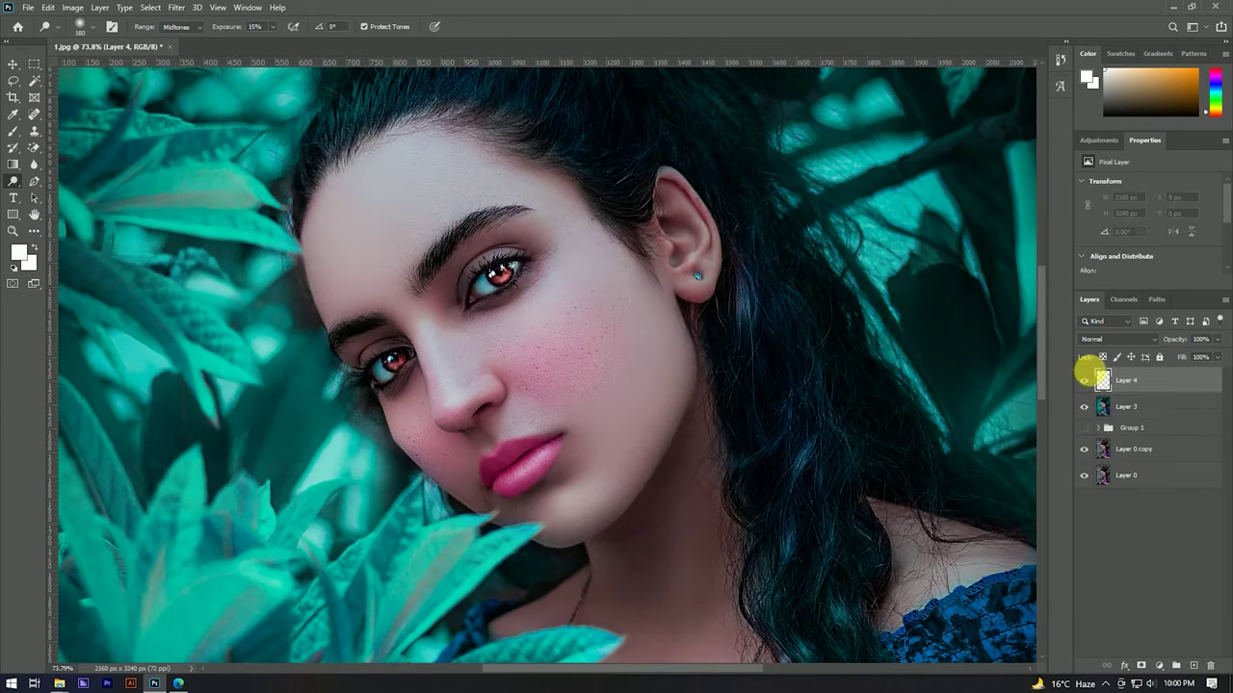
Step: Choose a saturated pink-red foreground colour for the Brush
{"action": "left_click", "coordinate": [12, 116]}
{"action": "left_click", "coordinate": [18, 251]}
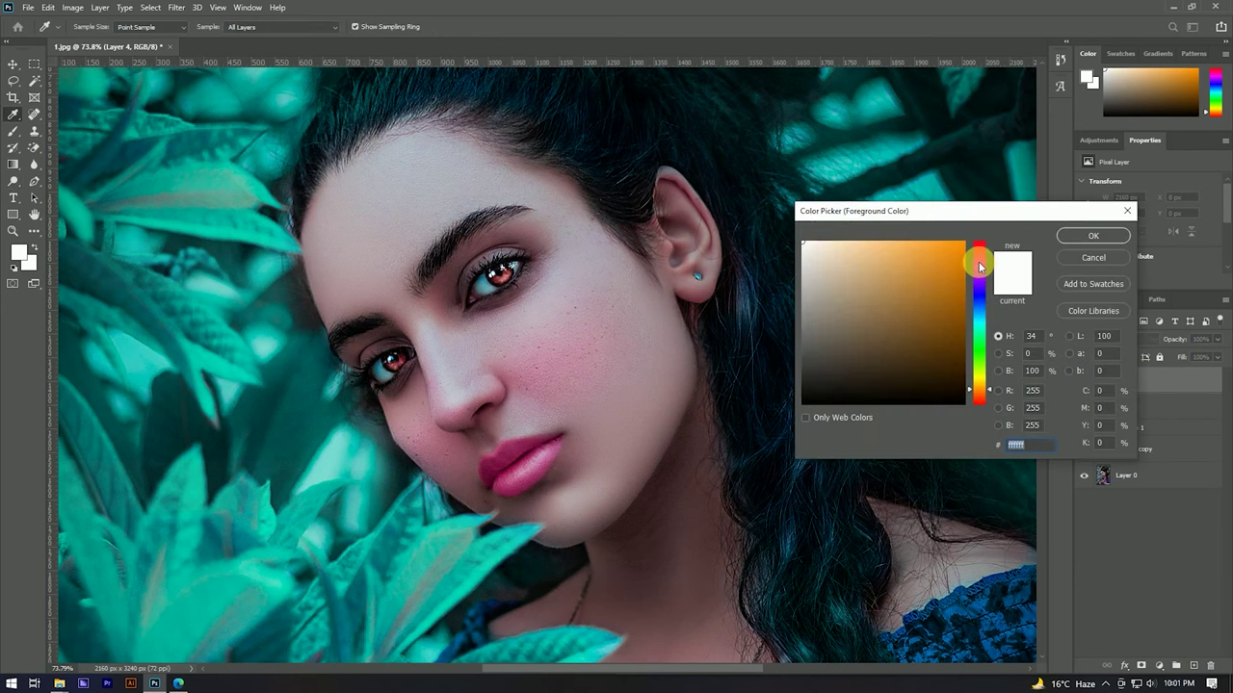
{"action": "left_click_drag", "start_coordinate": [982, 276], "coordinate": [978, 253]}
{"action": "left_click", "coordinate": [934, 254]}
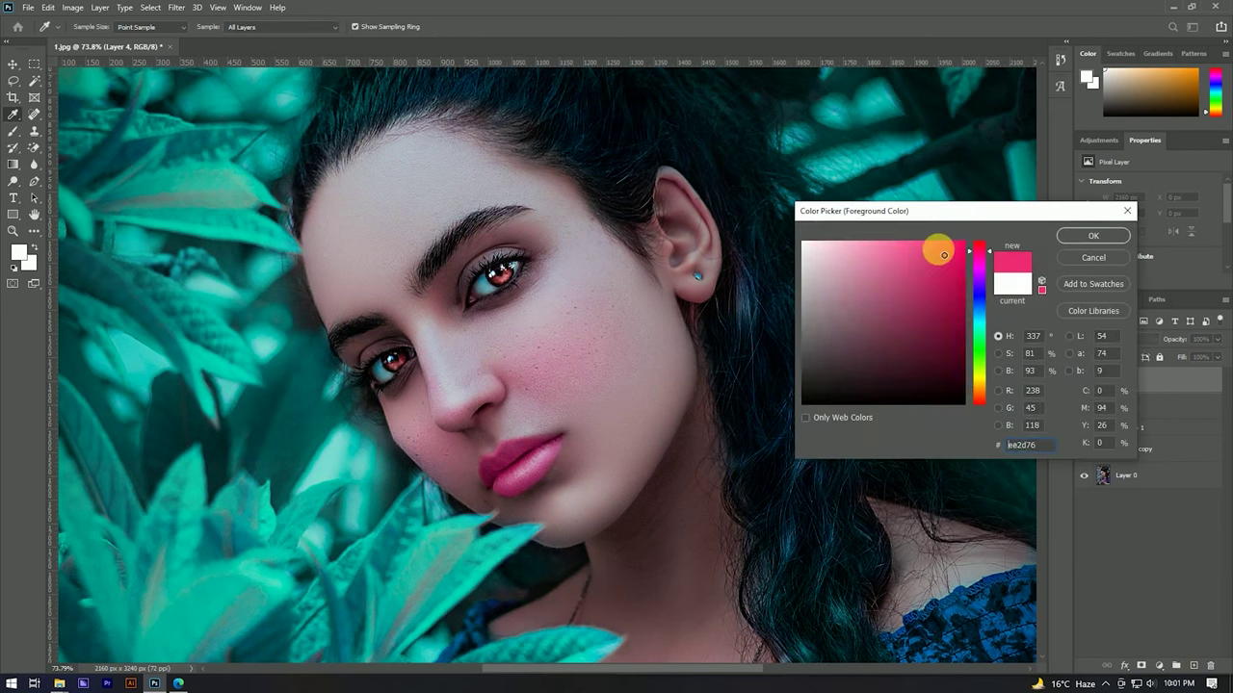
{"action": "left_click", "coordinate": [1071, 237]}
{"action": "key", "text": "b"}
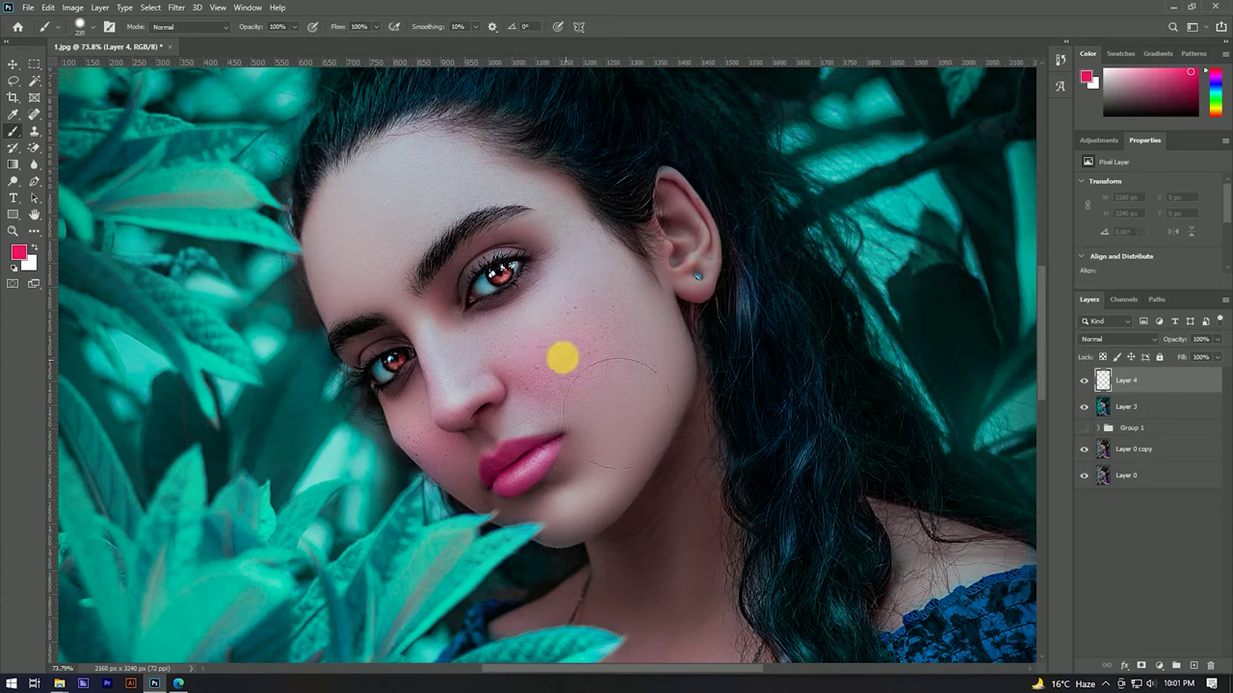
Step: Paint pink blush on both cheeks with a fully soft brush at 73% opacity
{"action": "left_click", "coordinate": [578, 364]}
{"action": "left_click_drag", "start_coordinate": [578, 364], "coordinate": [570, 373]}
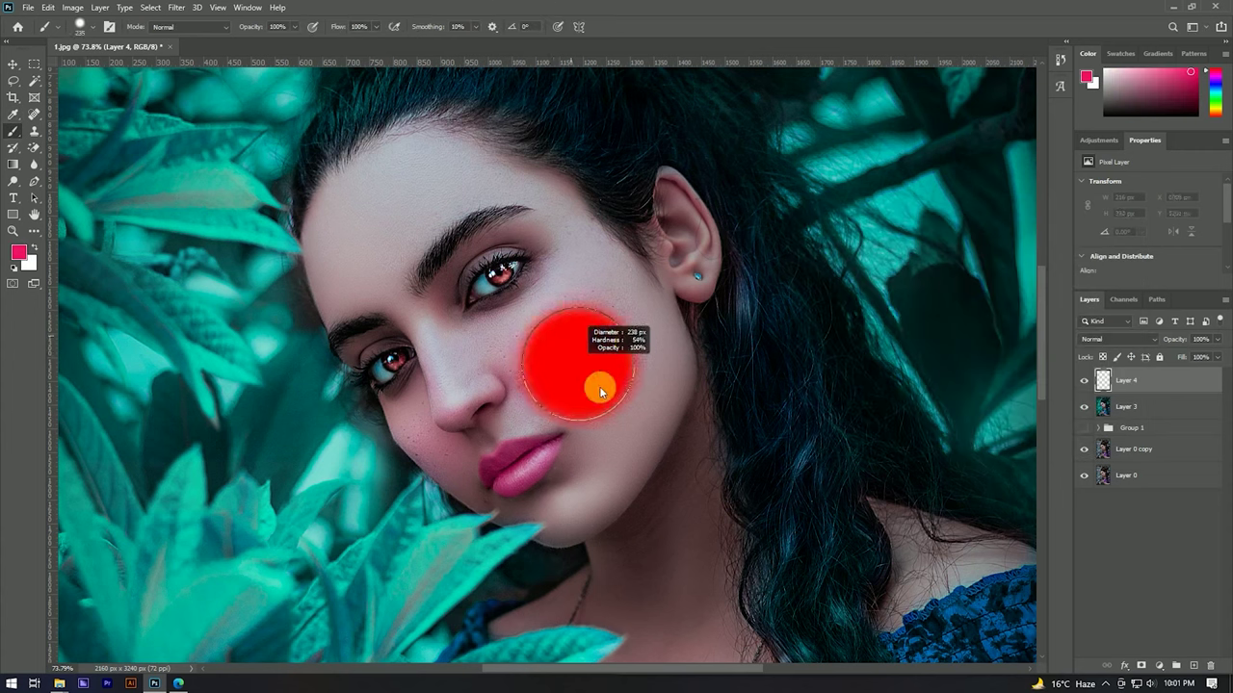
{"action": "mouse_move", "coordinate": [573, 376]}
{"action": "left_mouse_down"}
{"action": "mouse_move", "coordinate": [577, 352]}
{"action": "mouse_move", "coordinate": [565, 357]}
{"action": "left_mouse_up"}
{"action": "left_click", "coordinate": [561, 353]}
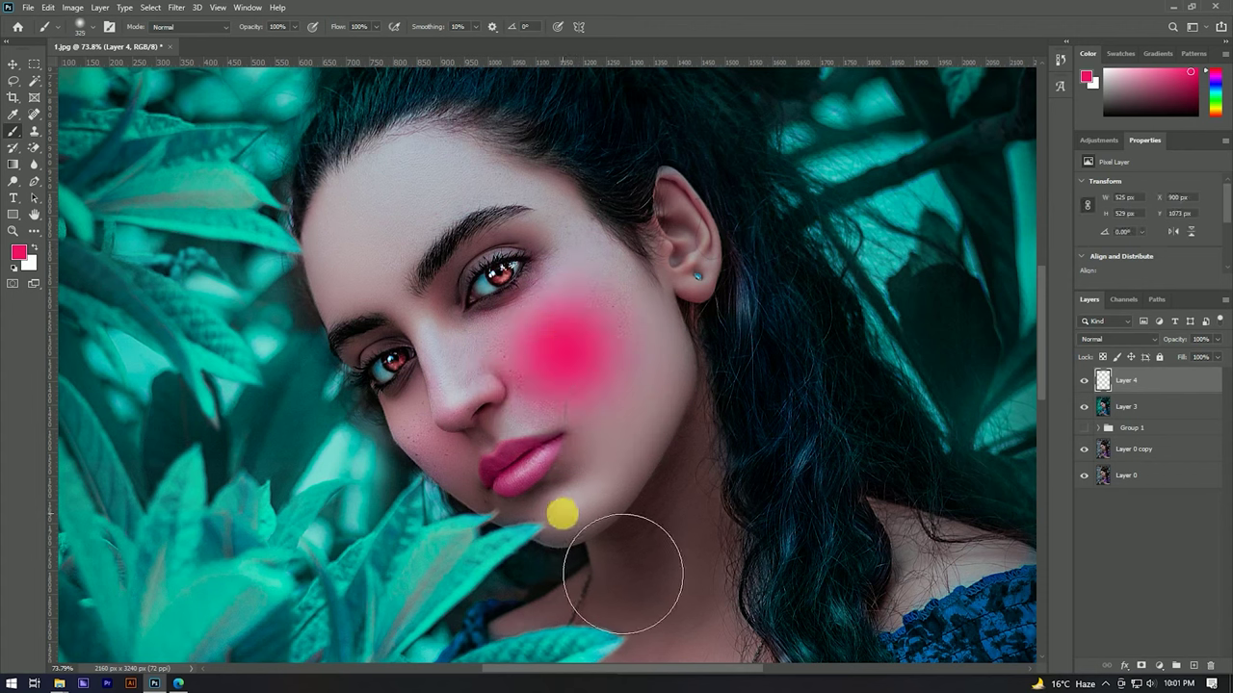
{"action": "scroll", "coordinate": [414, 448], "scroll_direction": "up", "scroll_amount": 4}
{"action": "mouse_move", "coordinate": [408, 459]}
{"action": "left_mouse_down"}
{"action": "mouse_move", "coordinate": [432, 425]}
{"action": "mouse_move", "coordinate": [357, 440]}
{"action": "left_mouse_up"}
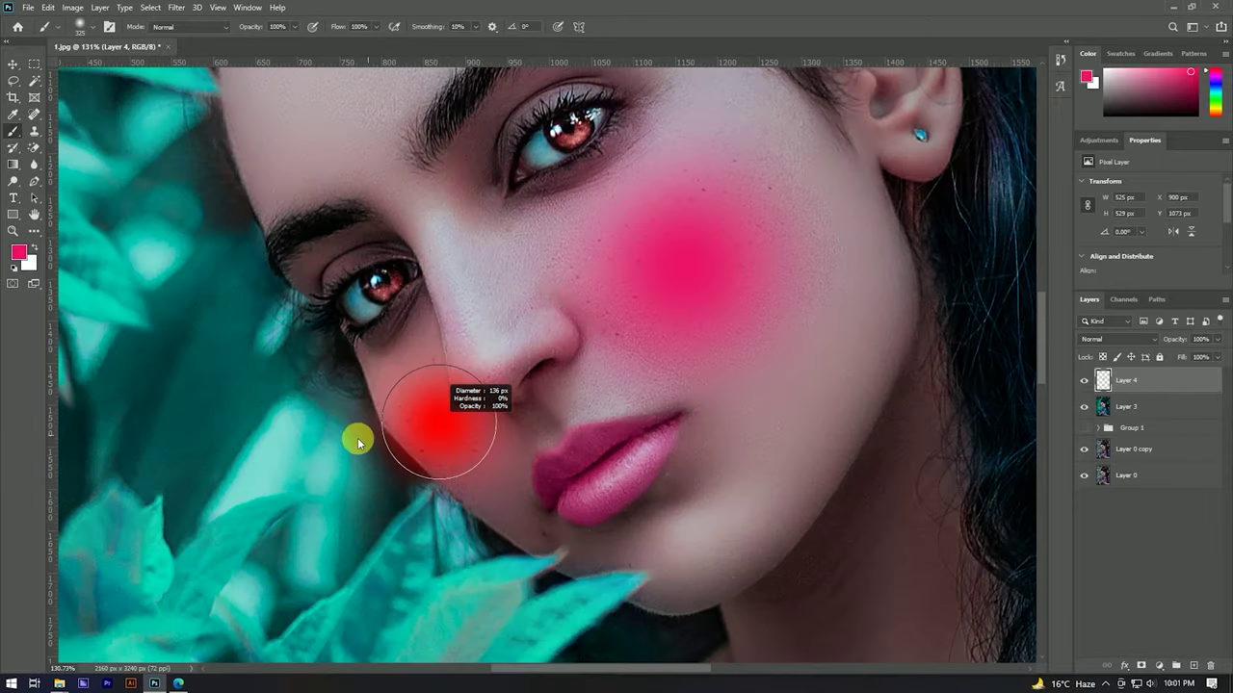
{"action": "left_click_drag", "start_coordinate": [417, 422], "coordinate": [411, 422]}
{"action": "left_click_drag", "start_coordinate": [258, 30], "coordinate": [318, 32]}
{"action": "mouse_move", "coordinate": [402, 421]}
{"action": "left_mouse_down"}
{"action": "mouse_move", "coordinate": [416, 416]}
{"action": "mouse_move", "coordinate": [454, 459]}
{"action": "left_mouse_up"}
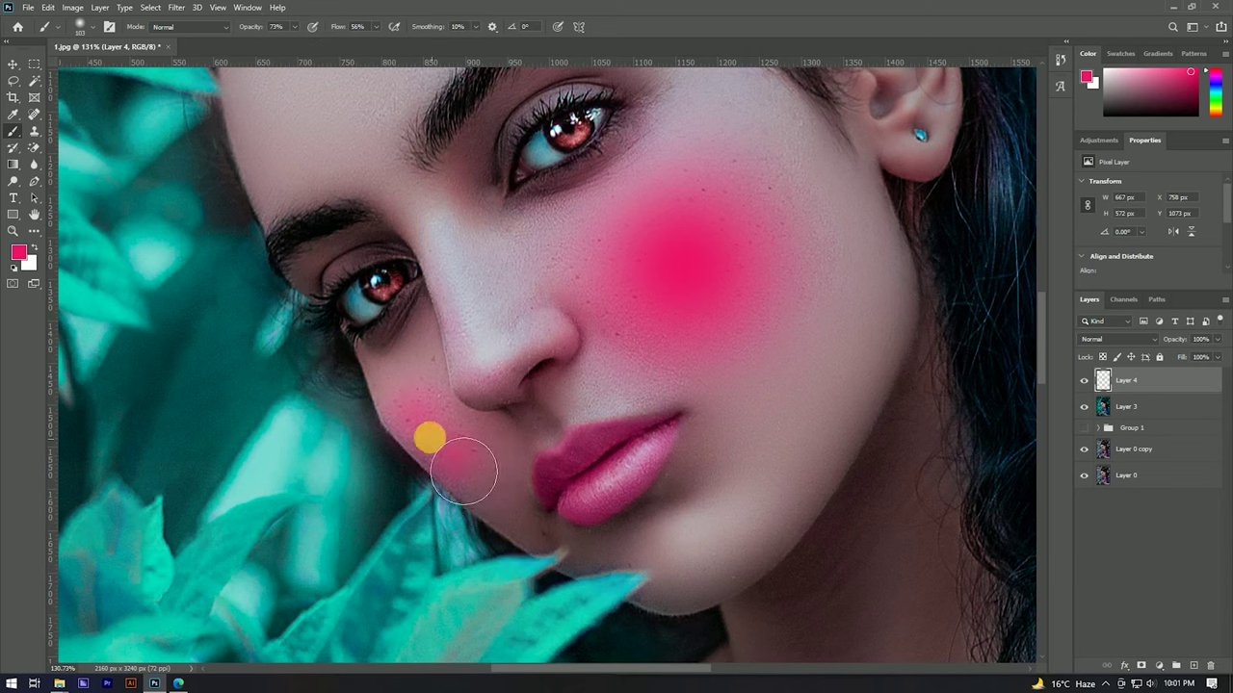
{"action": "scroll", "coordinate": [573, 303], "scroll_direction": "down", "scroll_amount": 3}
{"action": "scroll", "coordinate": [569, 302], "scroll_direction": "down", "scroll_amount": 2}
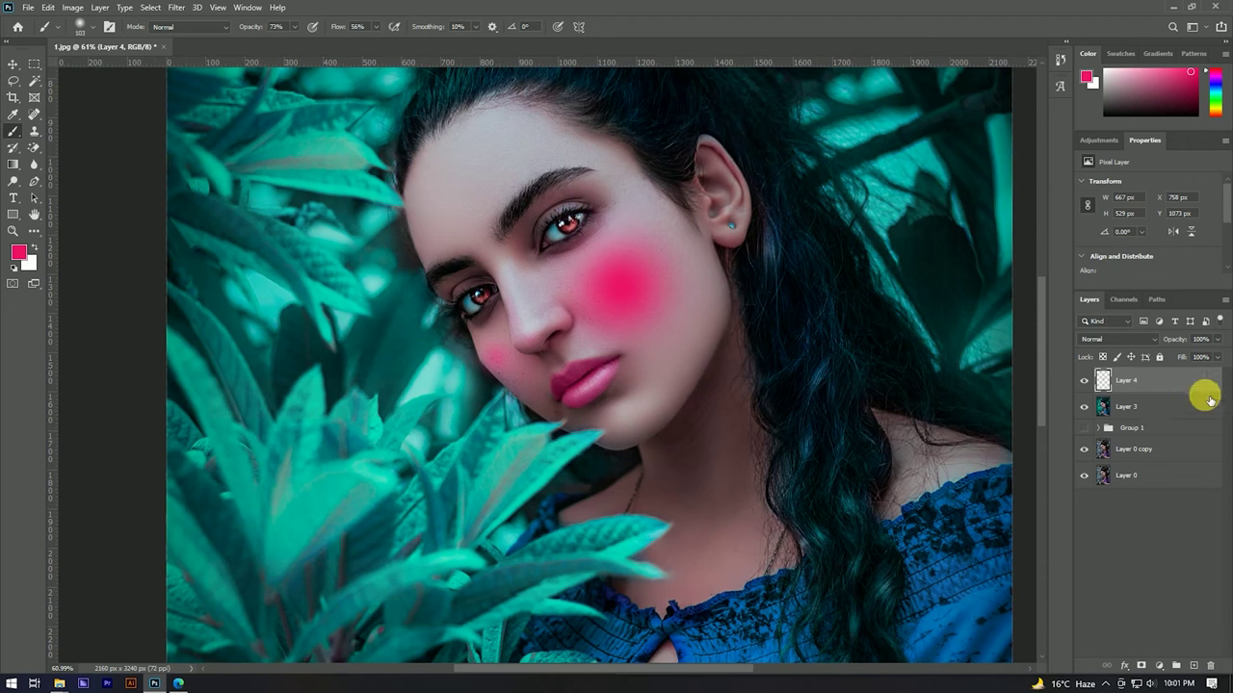
Step: Blend the blush layer as Soft Light at 29% opacity
{"action": "left_click", "coordinate": [1114, 341]}
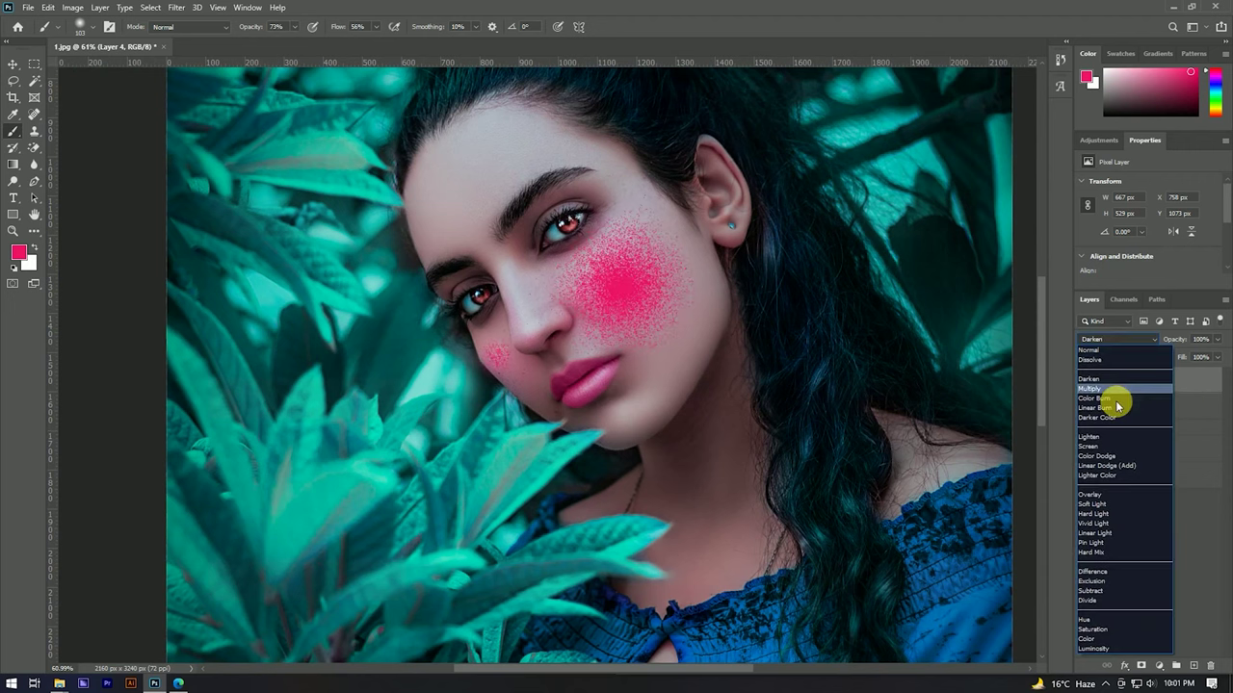
{"action": "left_click", "coordinate": [1095, 504]}
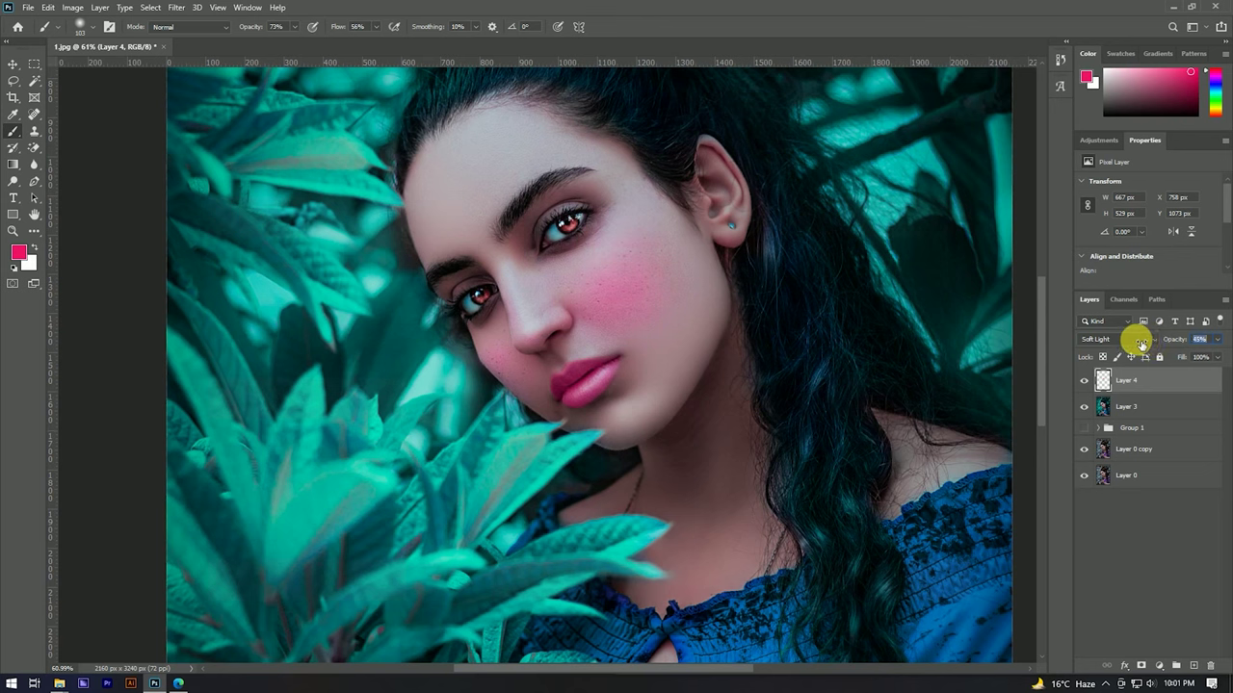
{"action": "type", "text": "53"}
{"action": "left_click", "coordinate": [621, 274]}
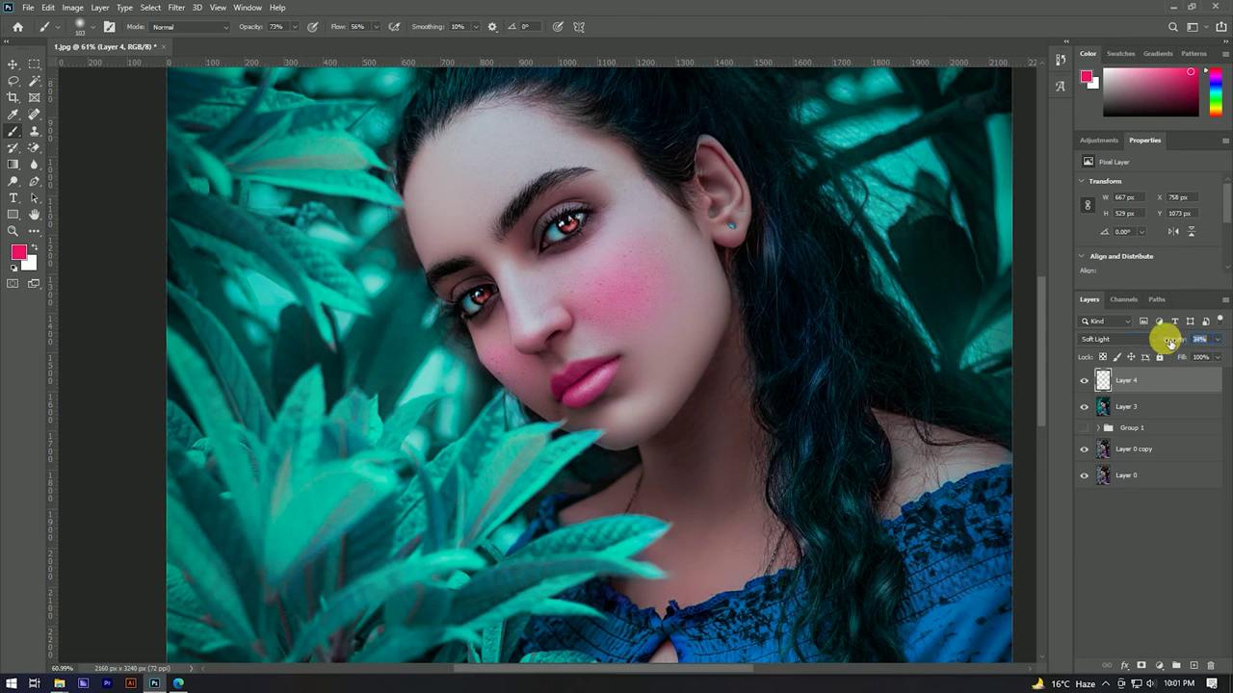
{"action": "left_click", "coordinate": [13, 64]}
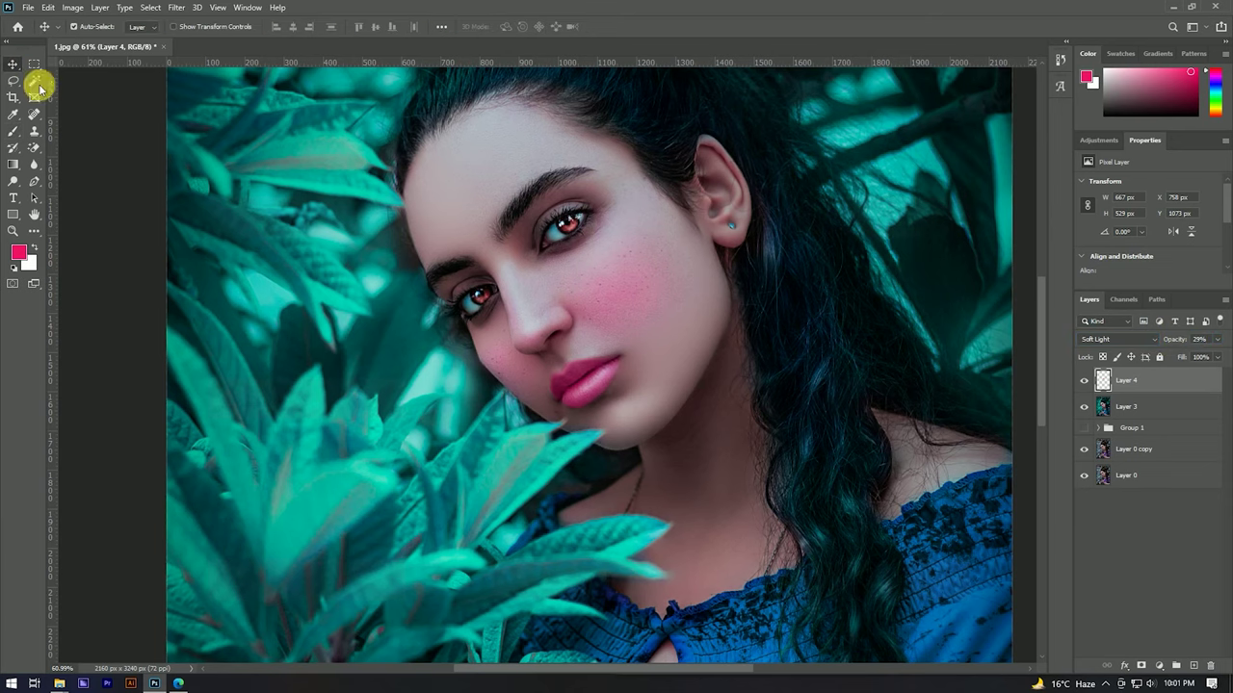
Step: Combine Layer 3 and Layer 4 into one smart object
{"action": "scroll", "coordinate": [597, 357], "scroll_direction": "down", "scroll_amount": 2}
{"action": "scroll", "coordinate": [599, 358], "scroll_direction": "down", "scroll_amount": 3}
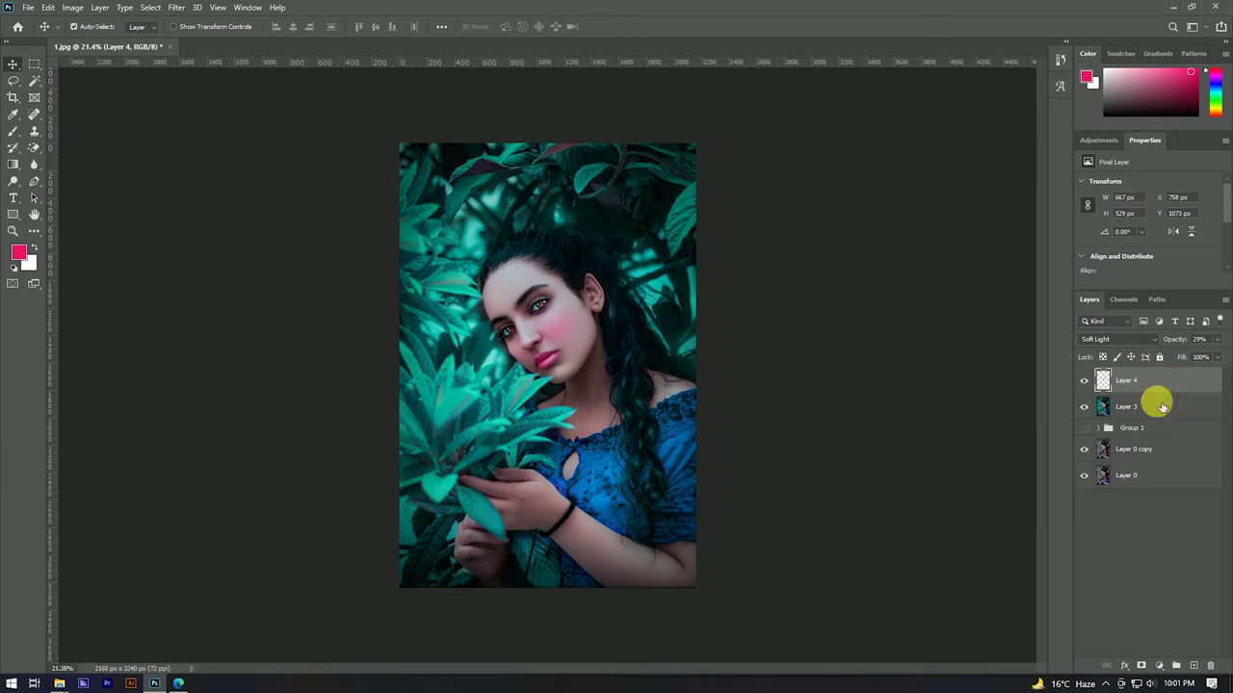
{"action": "left_click", "coordinate": [1162, 407], "text": "shift"}
{"action": "right_click", "coordinate": [1163, 386]}
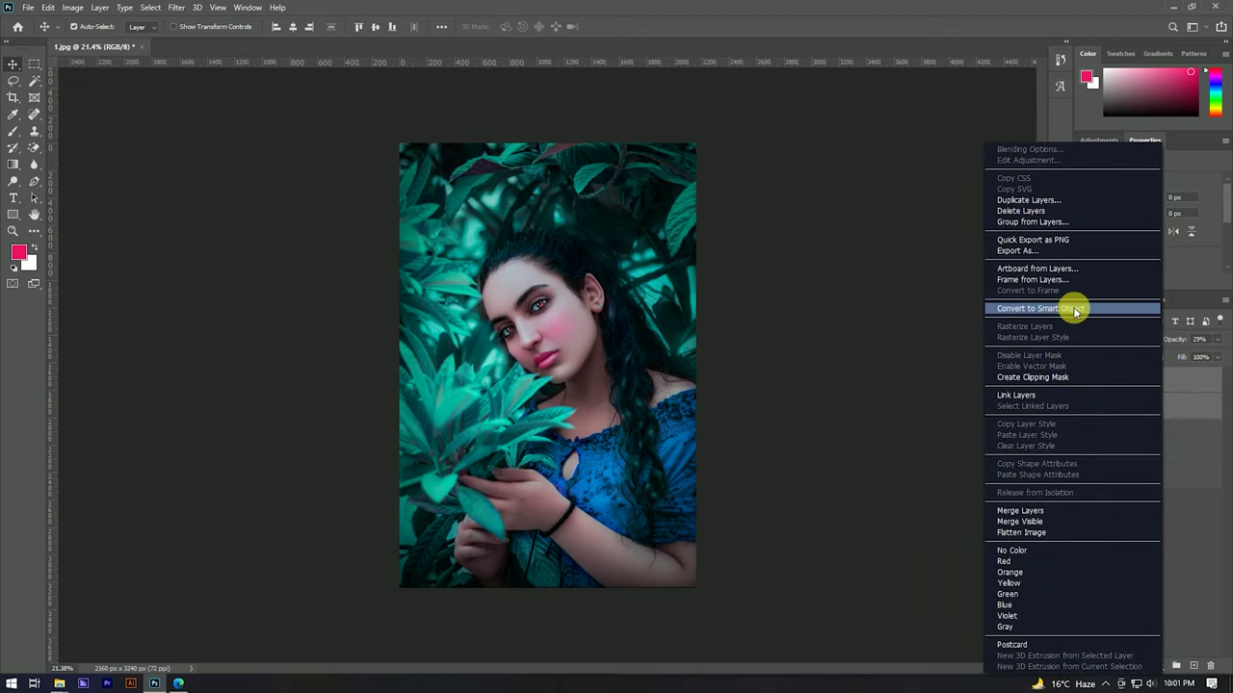
{"action": "left_click", "coordinate": [1076, 310]}
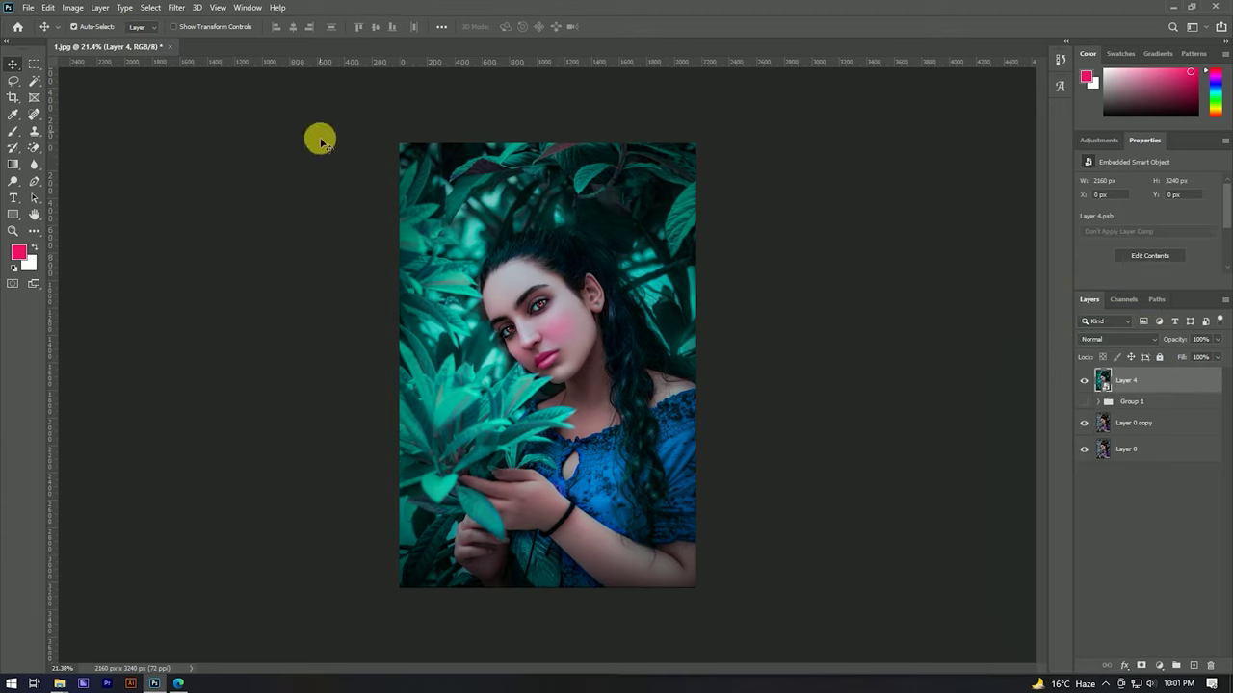
{"action": "left_click", "coordinate": [179, 8]}
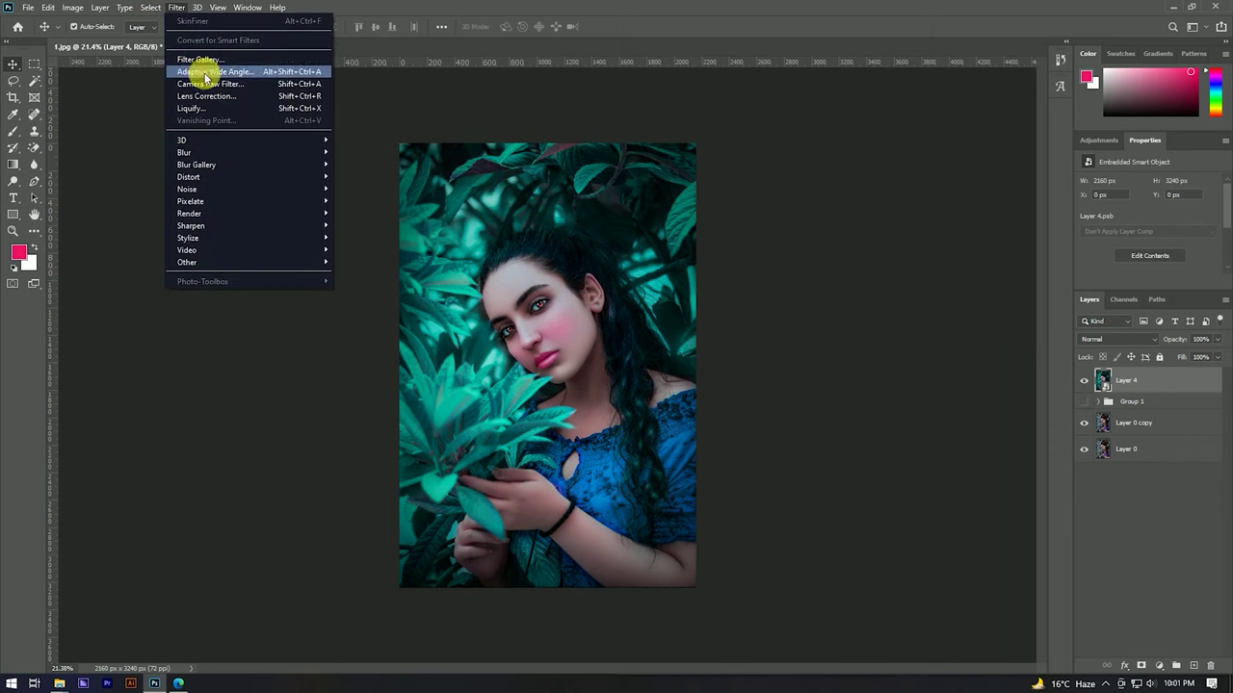
Step: Apply a Camera Raw grade: lower contrast, -23 vignette, red and blue calibration tweaks
{"action": "left_click", "coordinate": [219, 87]}
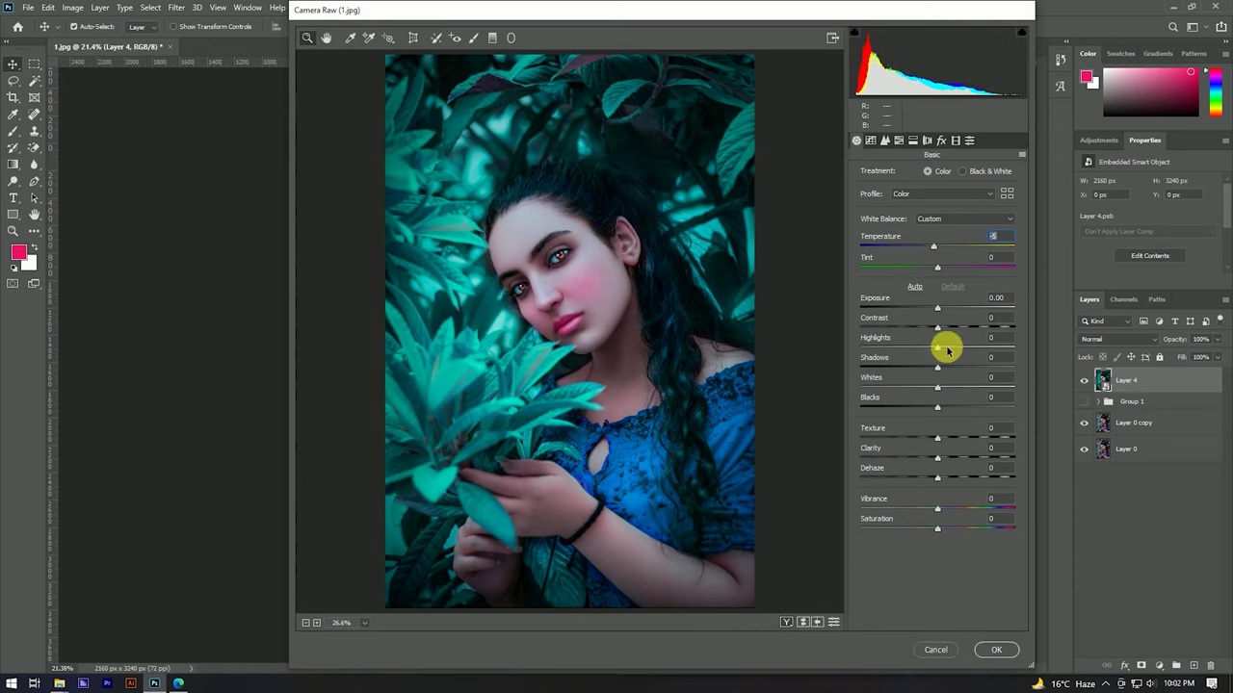
{"action": "left_click_drag", "start_coordinate": [942, 331], "coordinate": [921, 308]}
{"action": "left_click", "coordinate": [947, 141]}
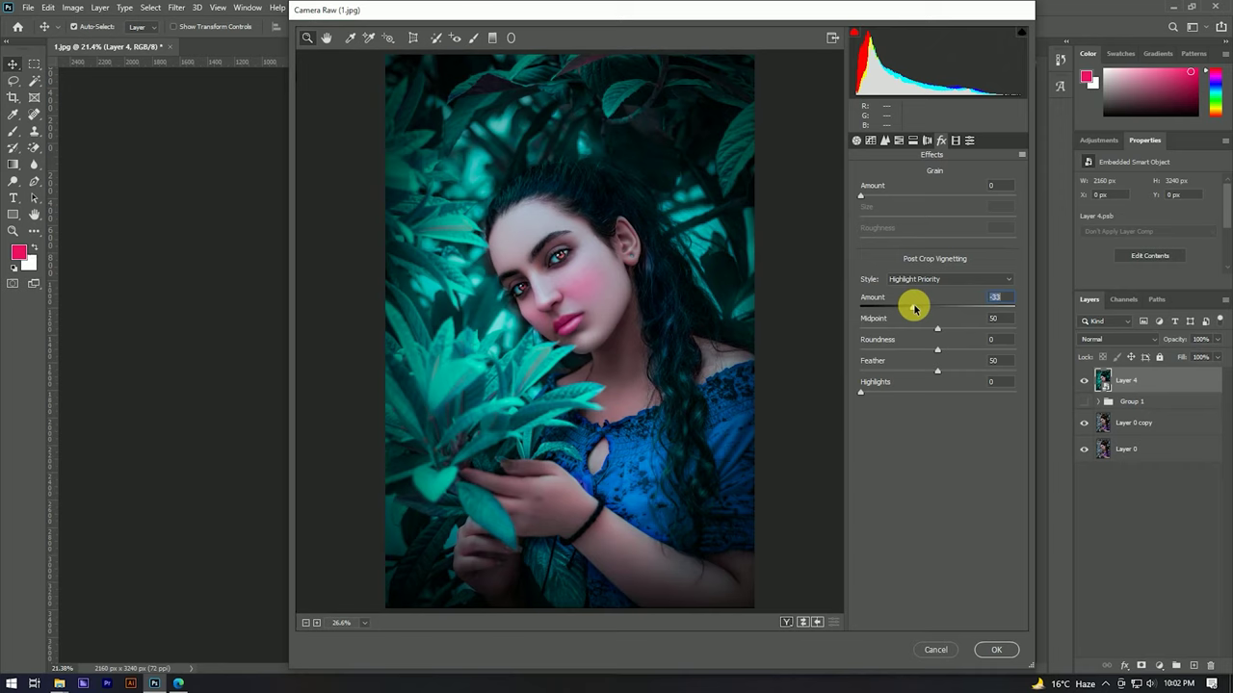
{"action": "left_click", "coordinate": [954, 140]}
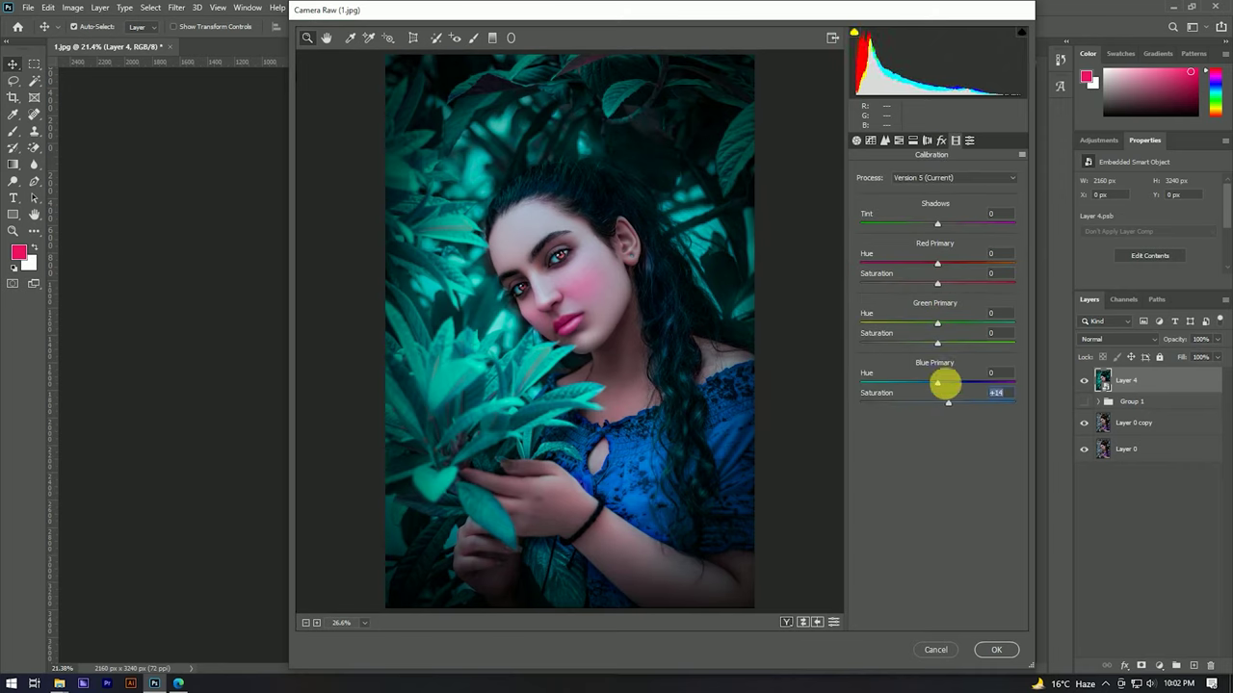
{"action": "left_click_drag", "start_coordinate": [937, 263], "coordinate": [930, 262]}
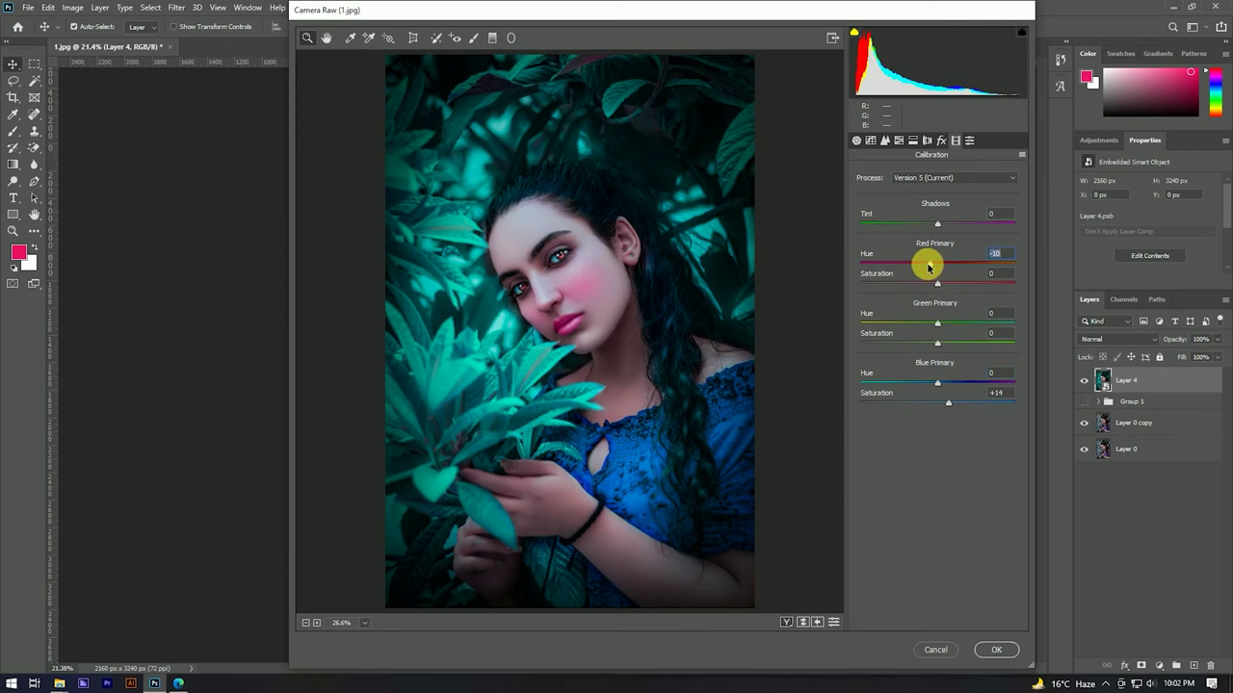
{"action": "left_click", "coordinate": [996, 650]}
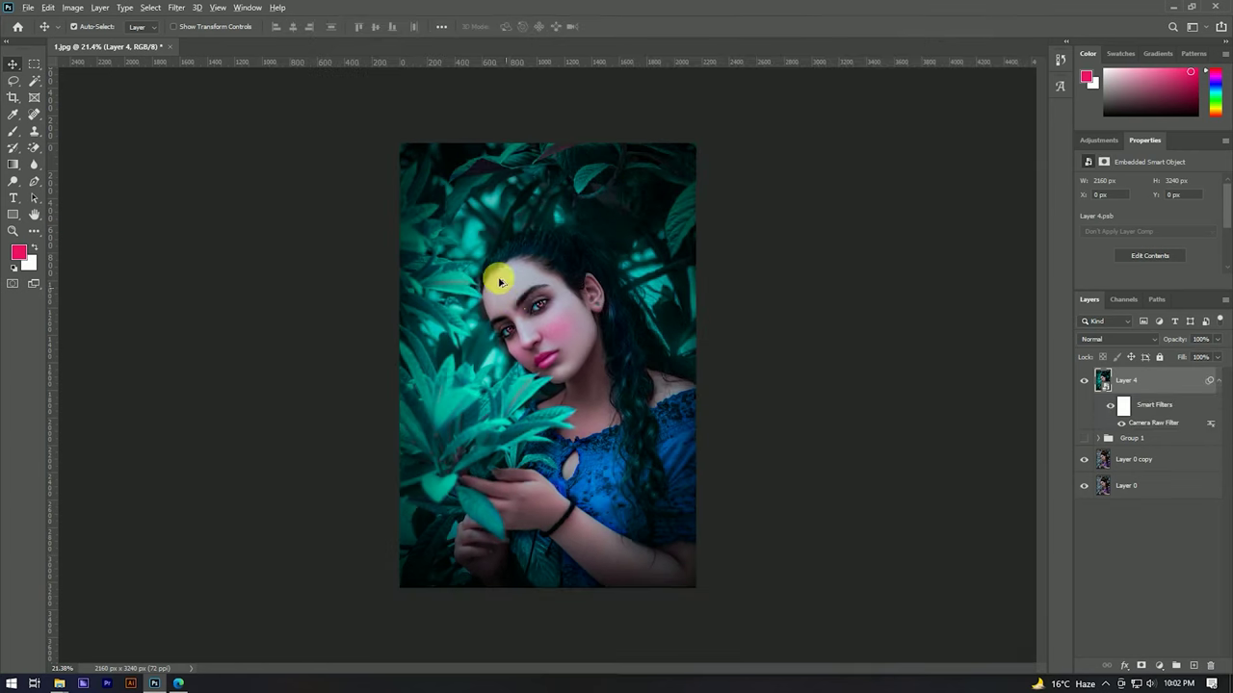
{"action": "scroll", "coordinate": [597, 271], "scroll_direction": "up", "scroll_amount": 3}
{"action": "scroll", "coordinate": [597, 271], "scroll_direction": "up", "scroll_amount": 2}
{"action": "scroll", "coordinate": [600, 268], "scroll_direction": "down", "scroll_amount": 1}
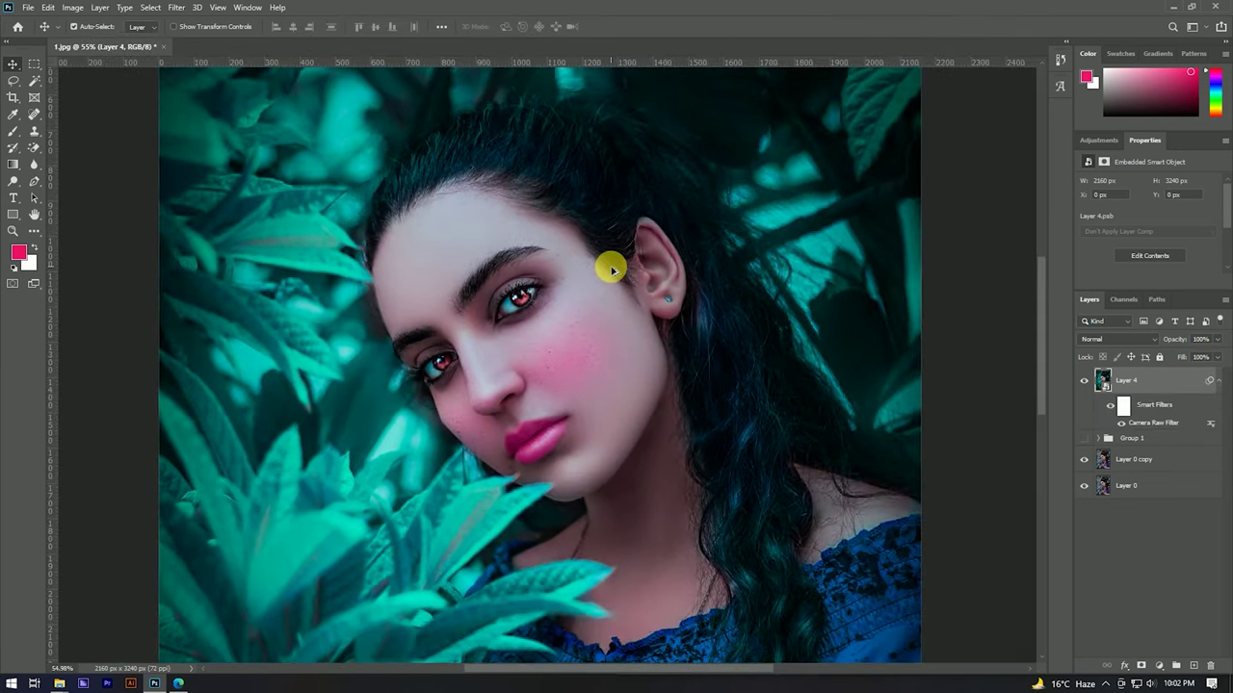
{"action": "scroll", "coordinate": [611, 270], "scroll_direction": "down", "scroll_amount": 2}
{"action": "scroll", "coordinate": [611, 268], "scroll_direction": "down", "scroll_amount": 2}
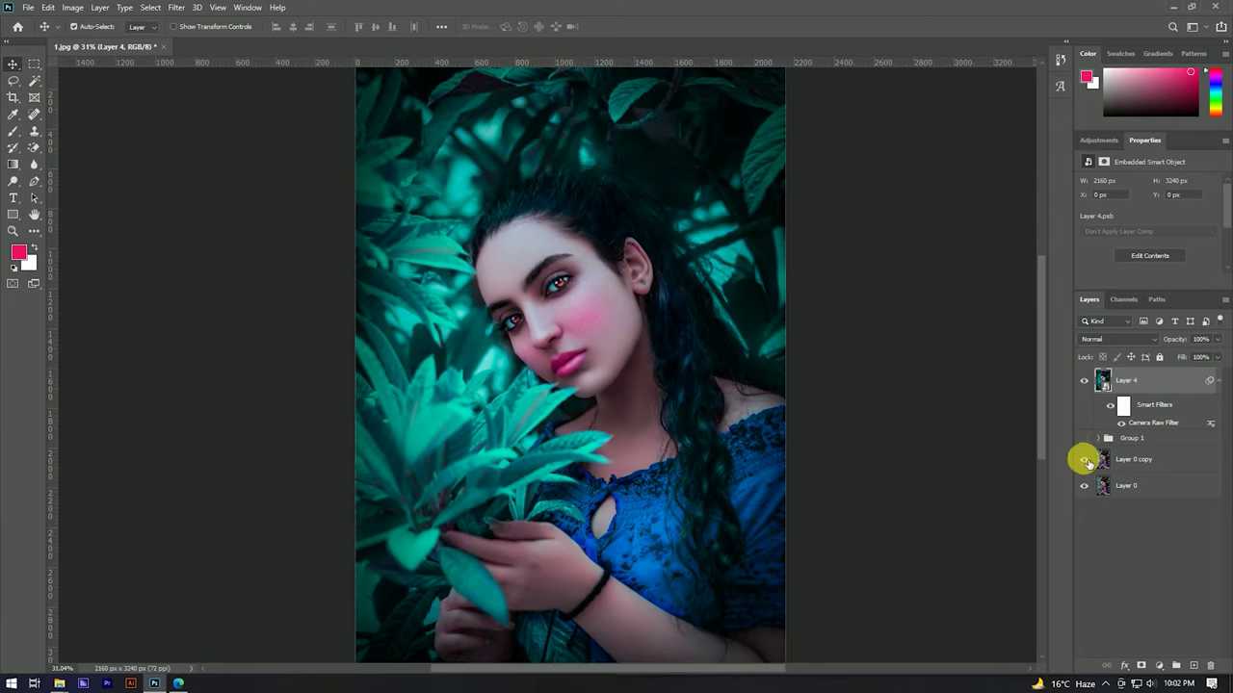
{"action": "left_click", "coordinate": [1085, 382]}
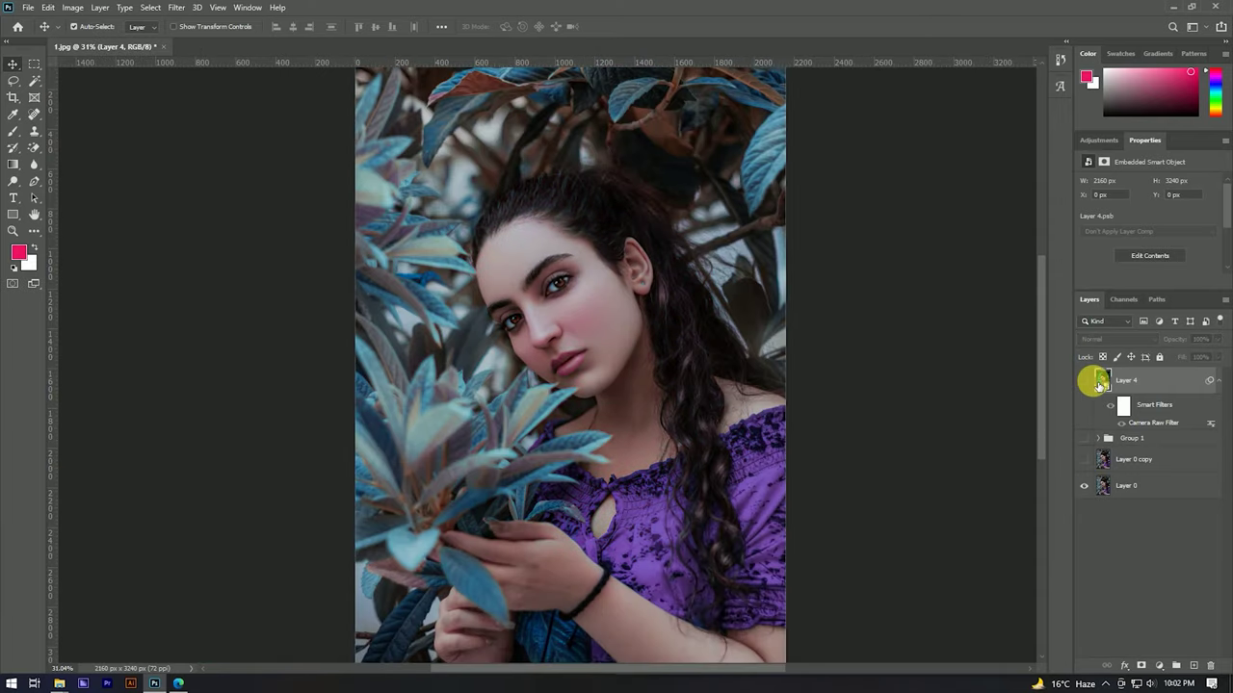
{"action": "scroll", "coordinate": [655, 357], "scroll_direction": "down", "scroll_amount": 2}
{"action": "scroll", "coordinate": [585, 328], "scroll_direction": "up", "scroll_amount": 1}
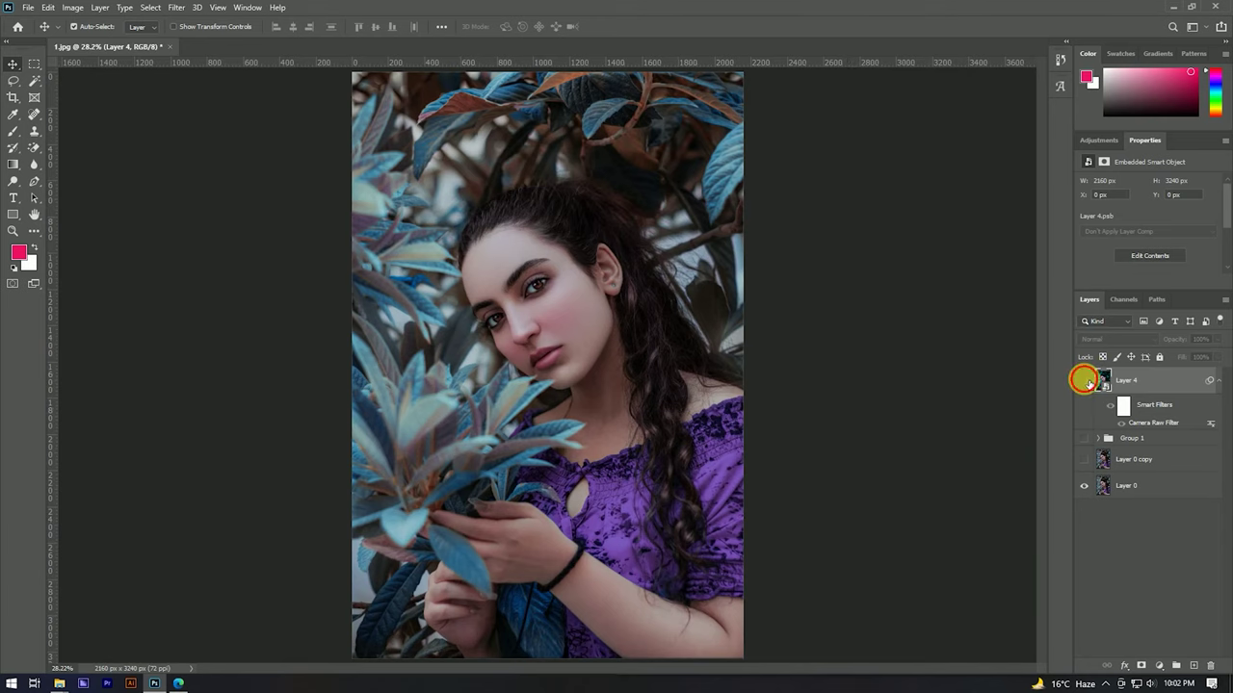
{"action": "left_click", "coordinate": [1085, 382]}
{"action": "left_click", "coordinate": [1084, 381]}
{"action": "left_click", "coordinate": [1084, 381]}
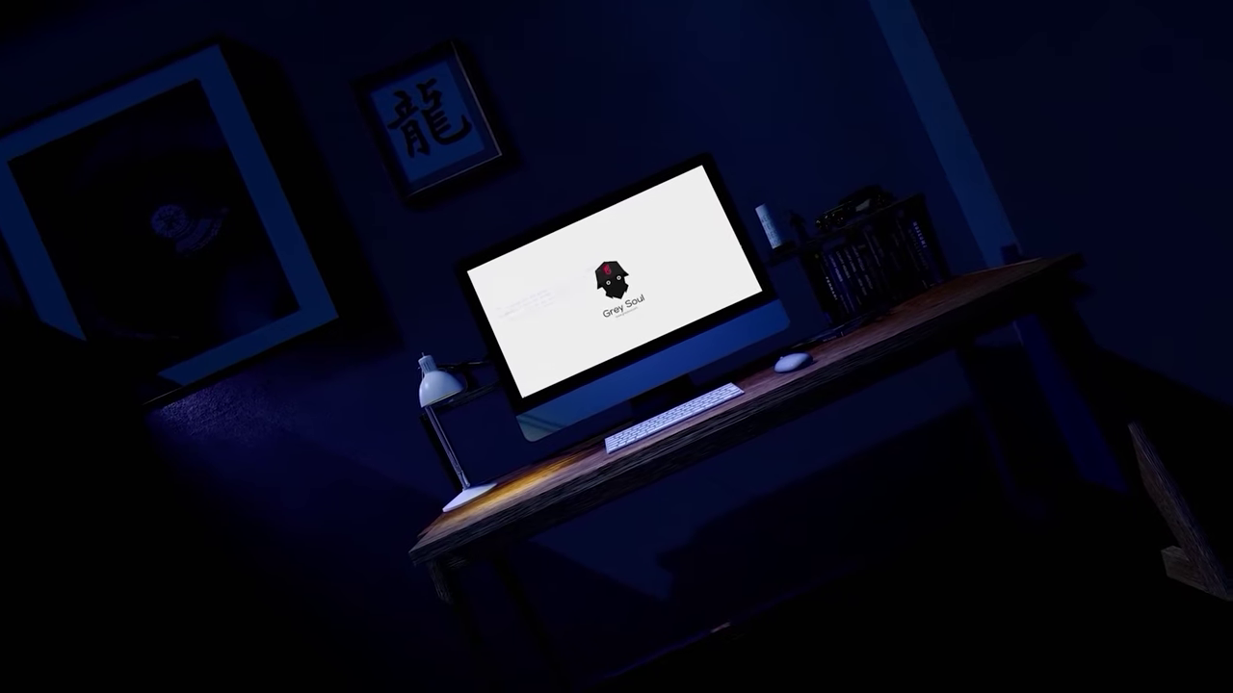